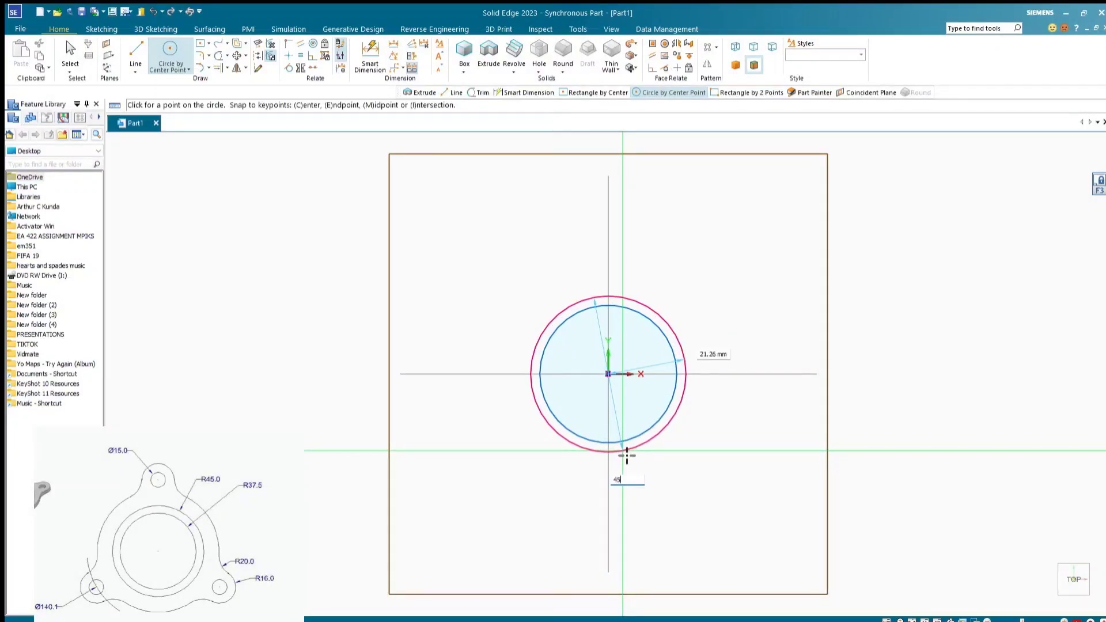
# Draw two concentric circles centred on the origin, 45 mm and 140 mm in diameter
pyautogui.click(627, 455)
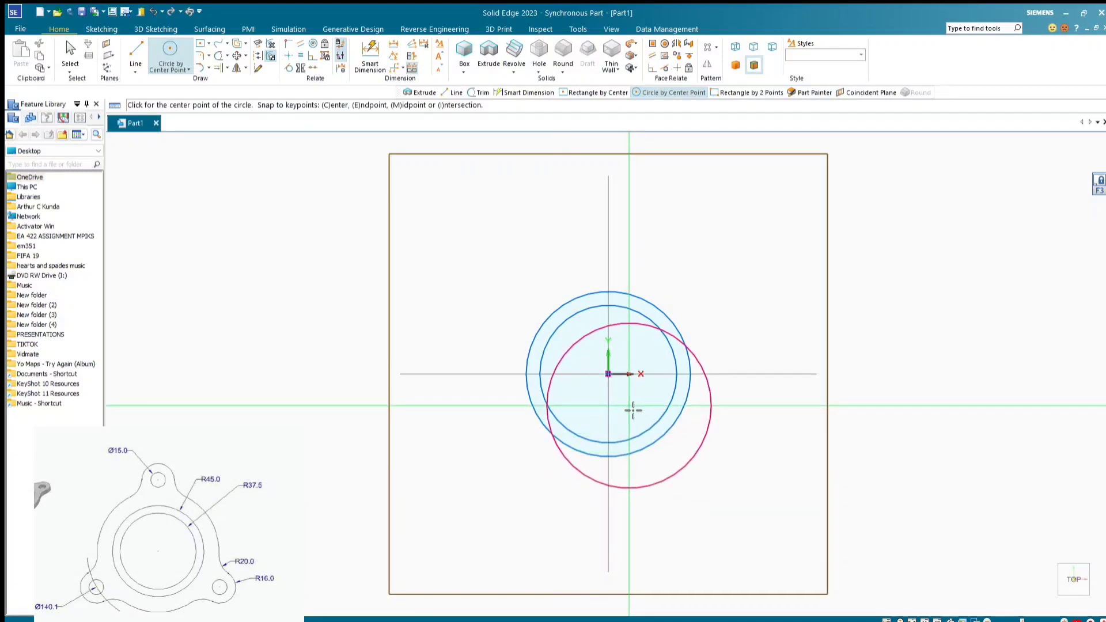
pyautogui.click(609, 375)
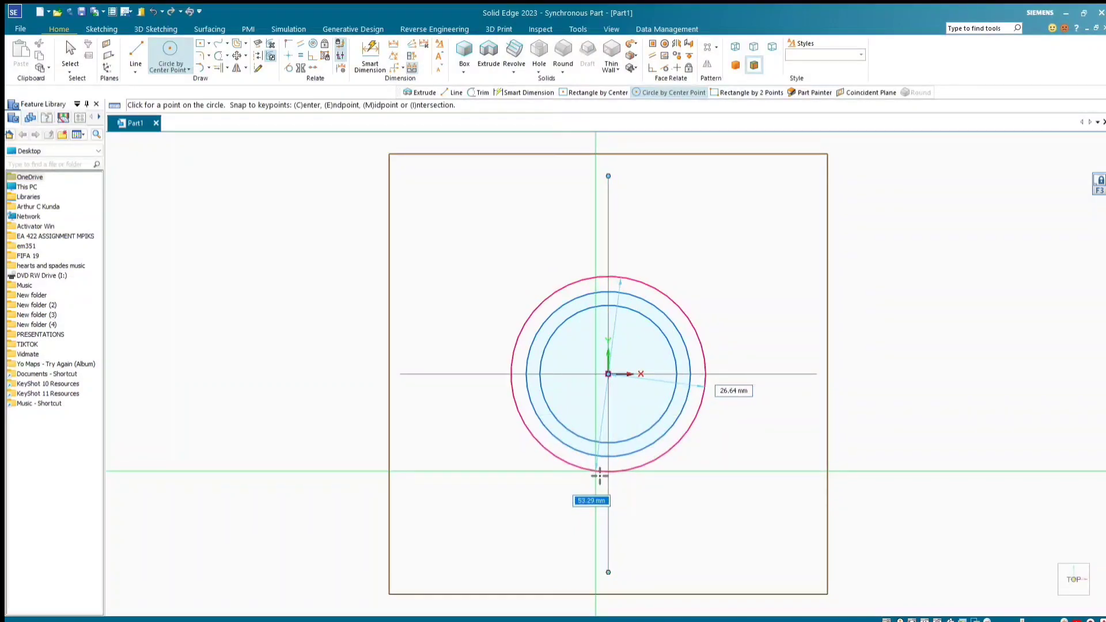
pyautogui.write('140')
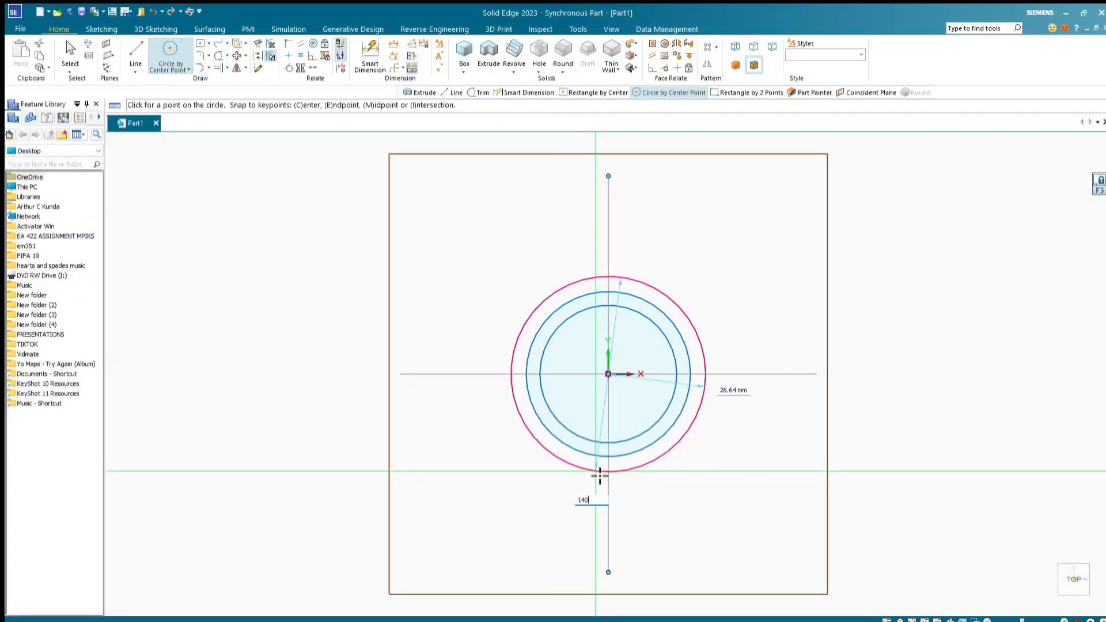
pyautogui.press('Return')
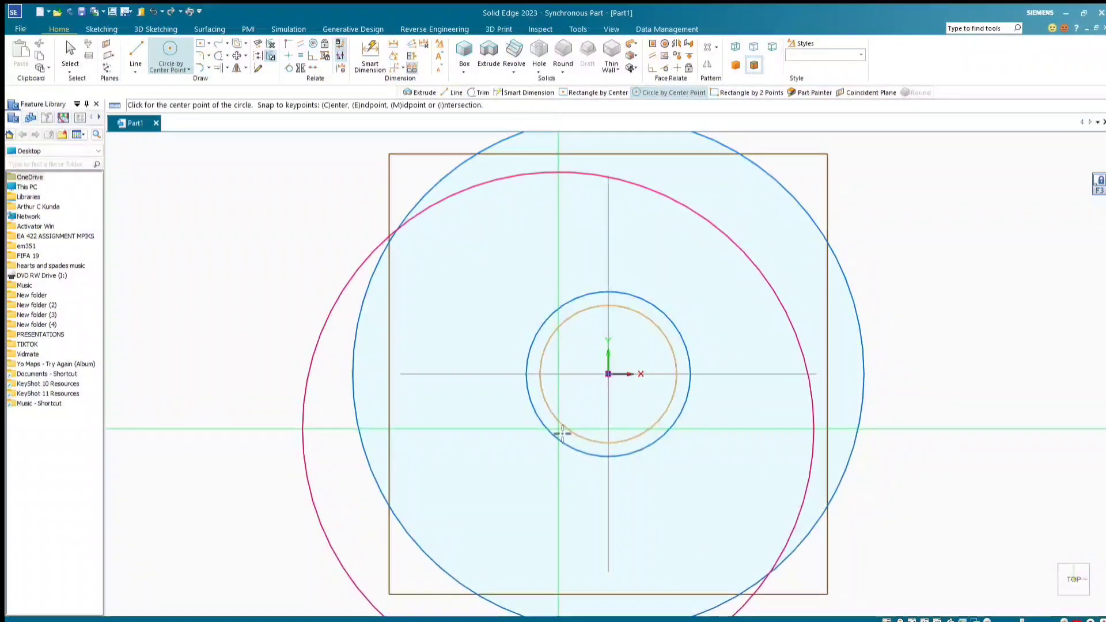
# Draw a vertical line from the uppermost point of the 140 mm circle to the origin
pyautogui.scroll(-2, 562, 431)
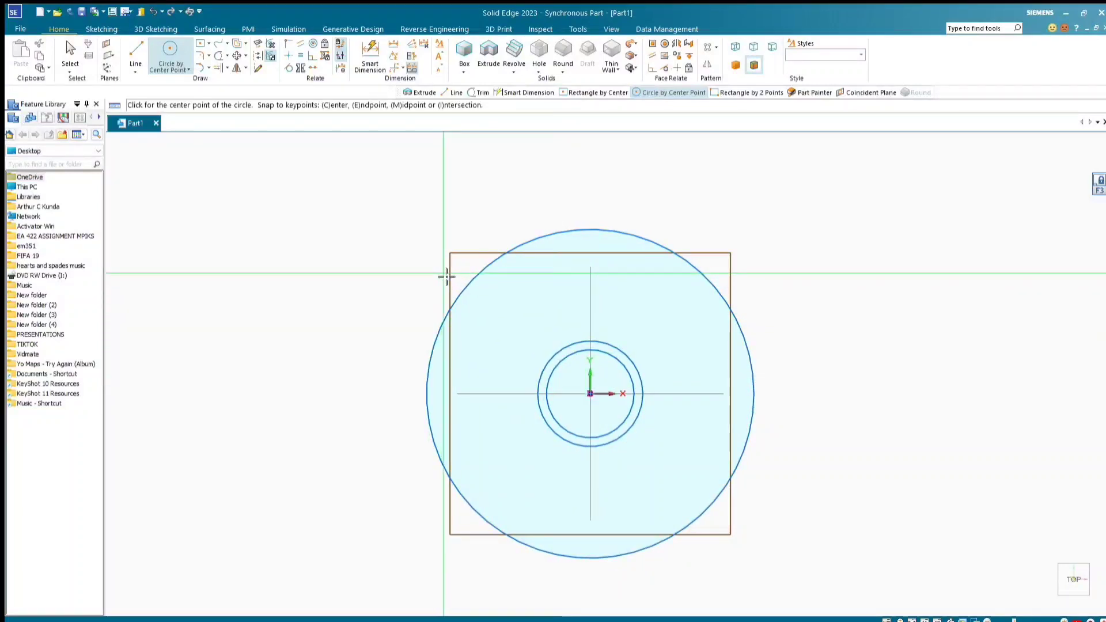
pyautogui.click(134, 41)
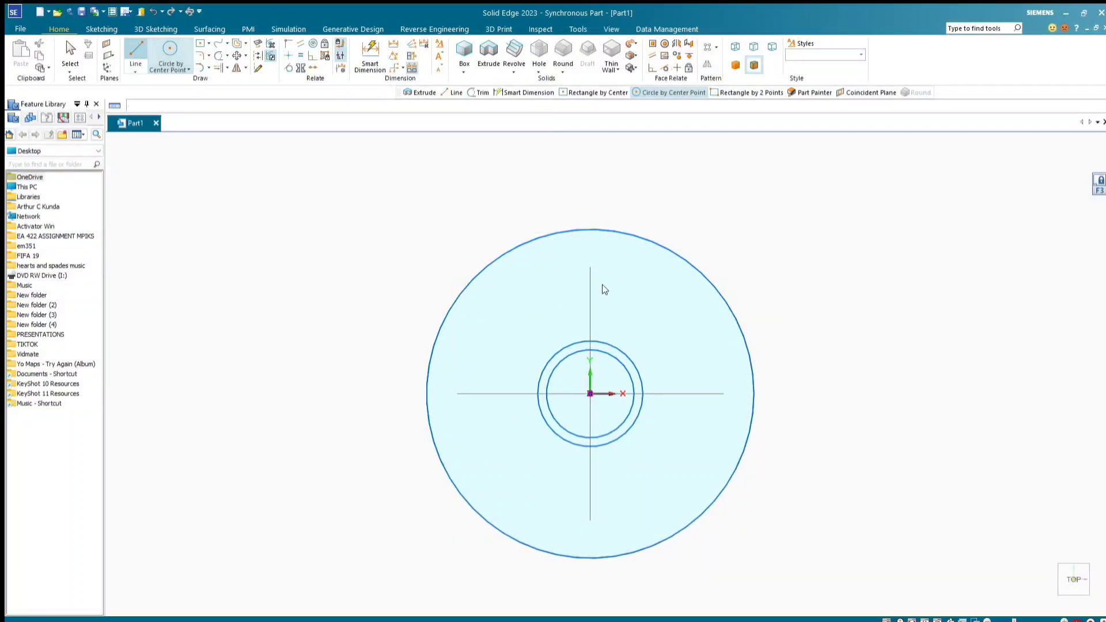
pyautogui.click(590, 230)
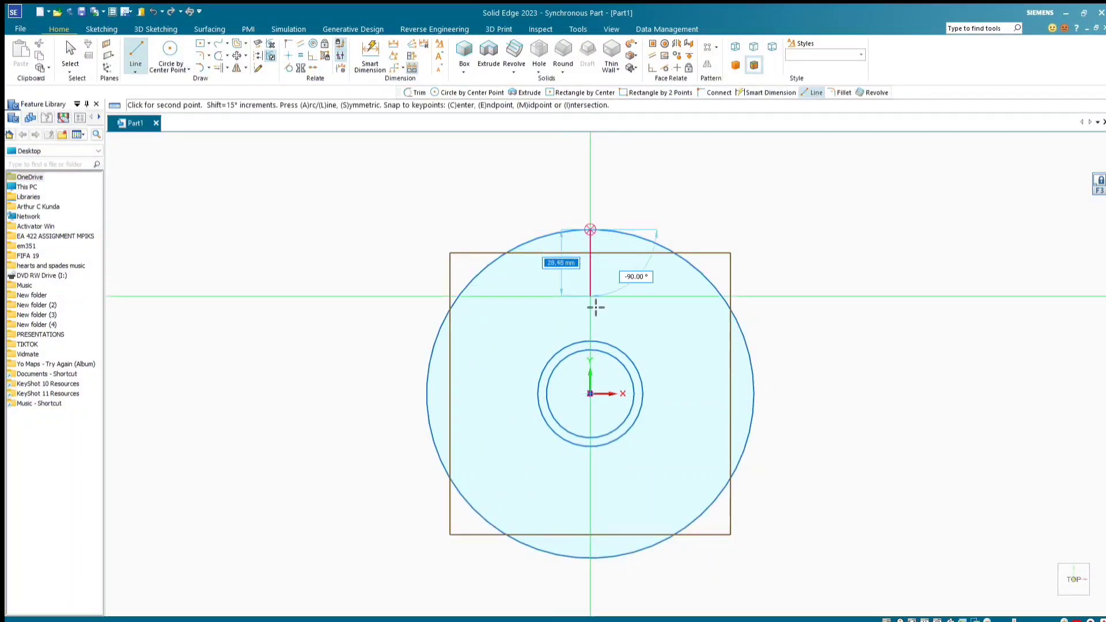
pyautogui.click(591, 393)
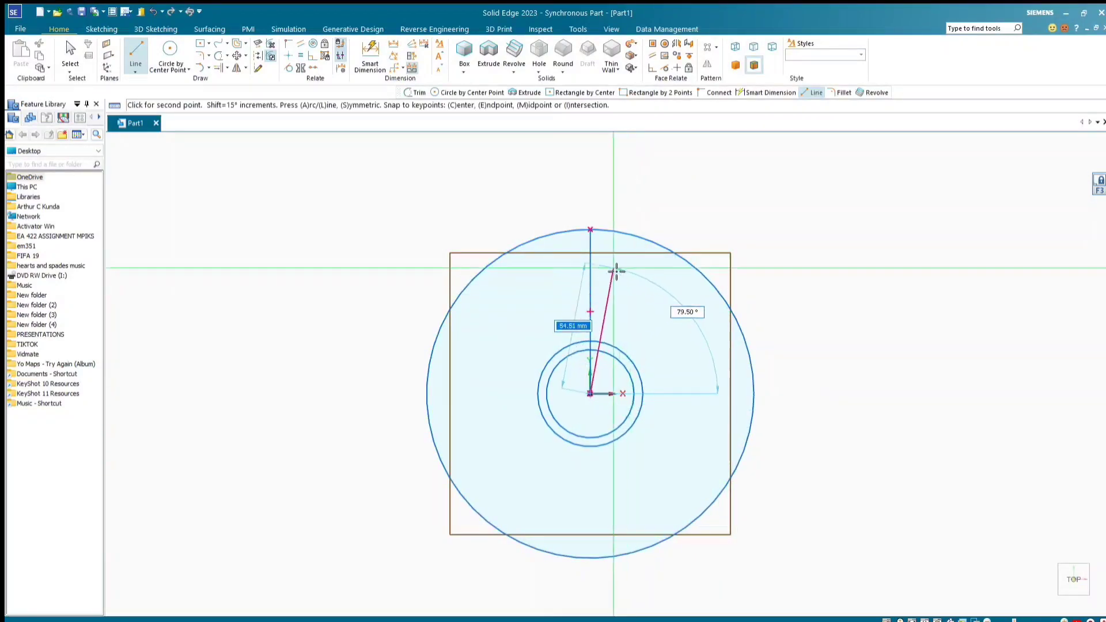
pyautogui.click(590, 230)
# Draw a line from the origin at an angle of 210° out to the 140 mm circle
pyautogui.click(589, 393)
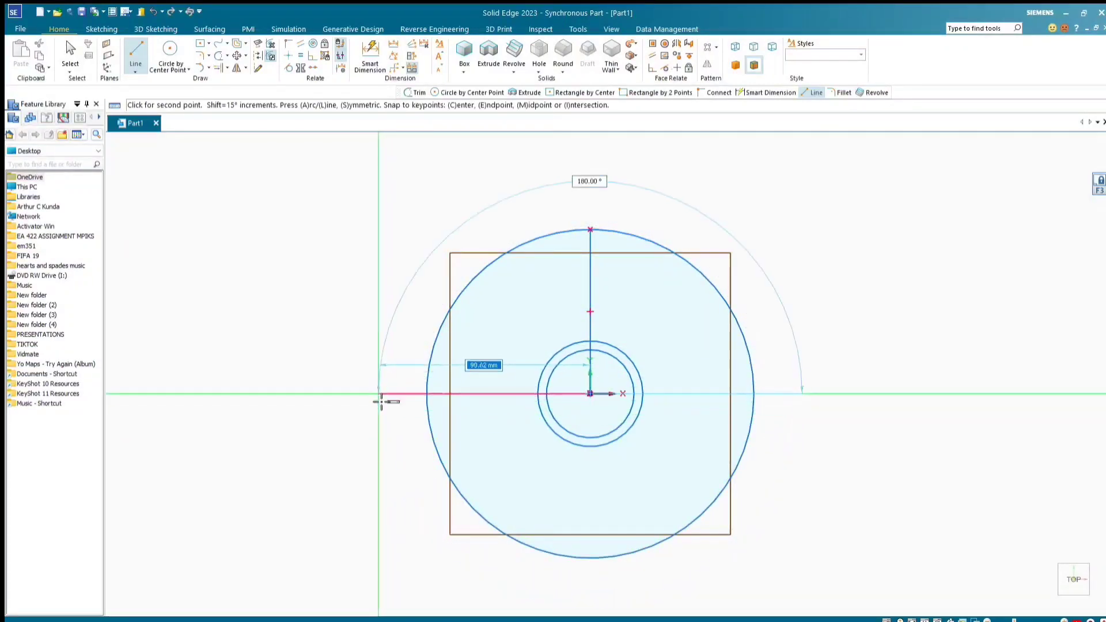
pyautogui.press('Tab')
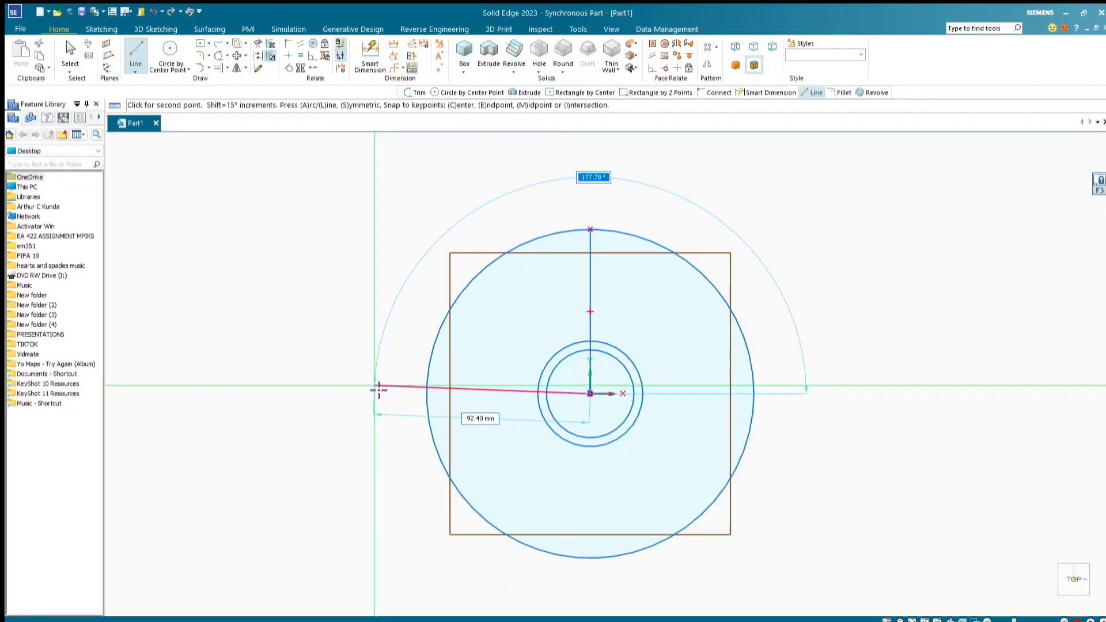
pyautogui.write('210')
pyautogui.press('Tab')
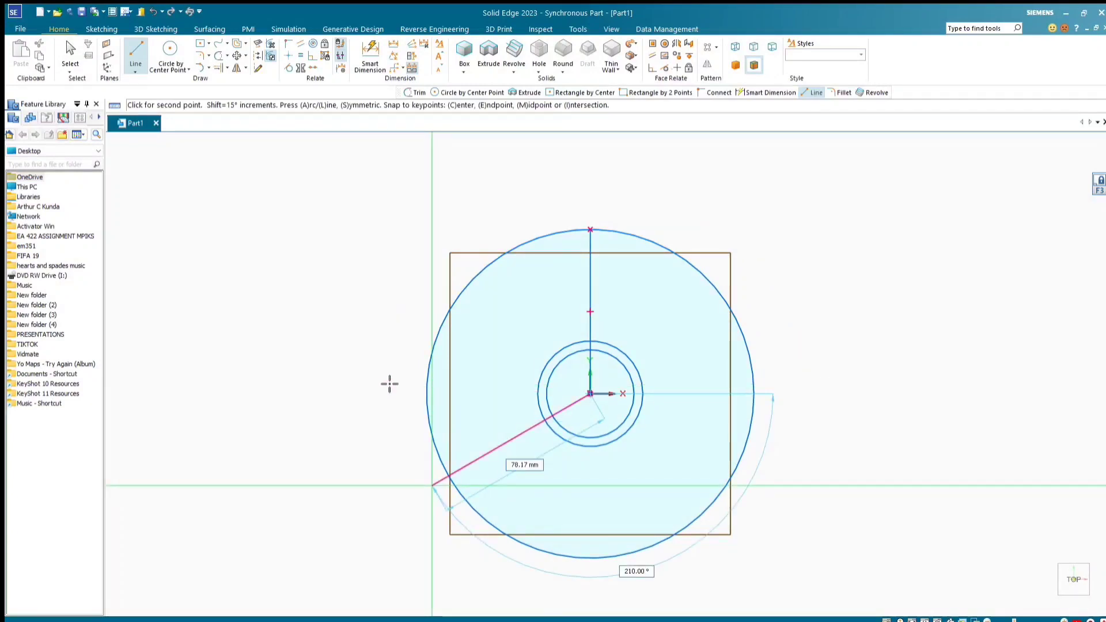
pyautogui.click(455, 481)
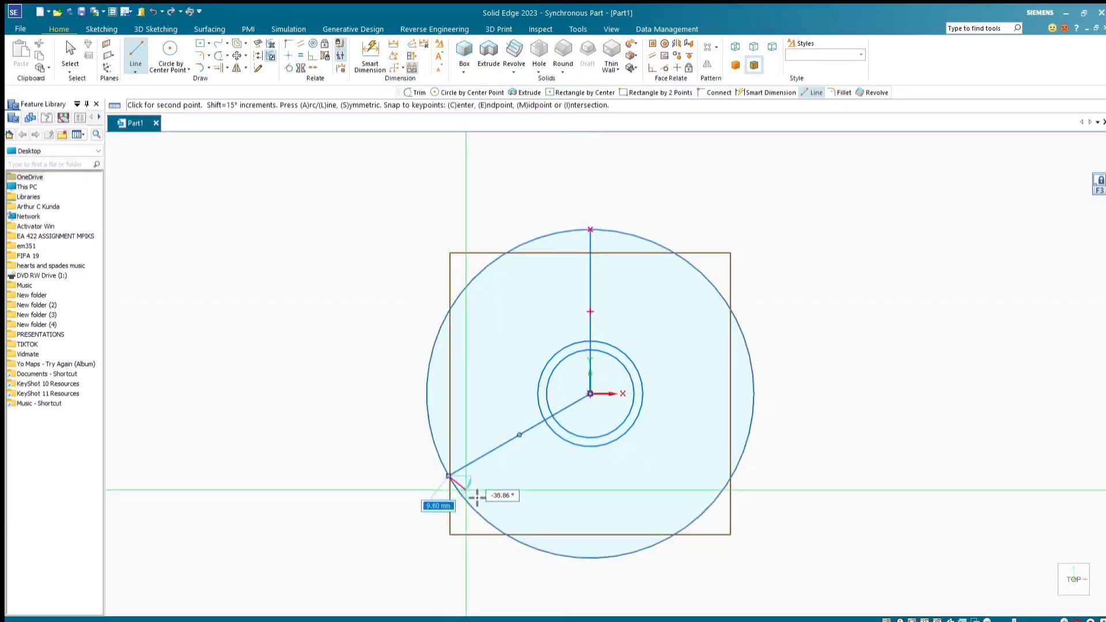
pyautogui.rightClick(632, 461)
# Draw a third line from the origin at an angle of 90-120 degrees (-30°), ending on the 140 mm circle
pyautogui.click(590, 394)
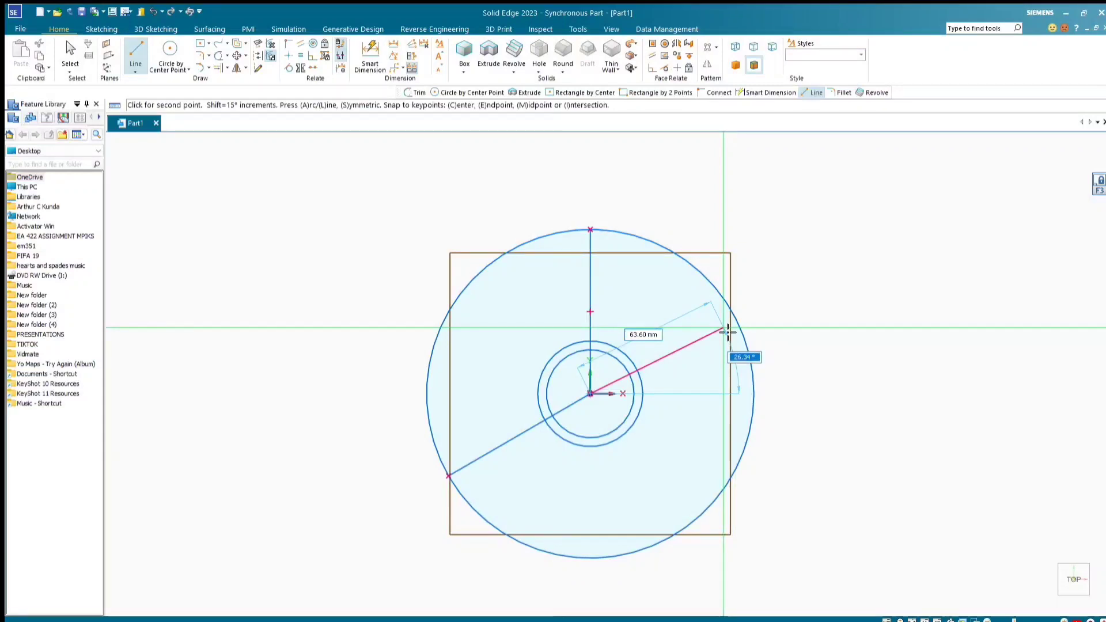
pyautogui.write('90-120')
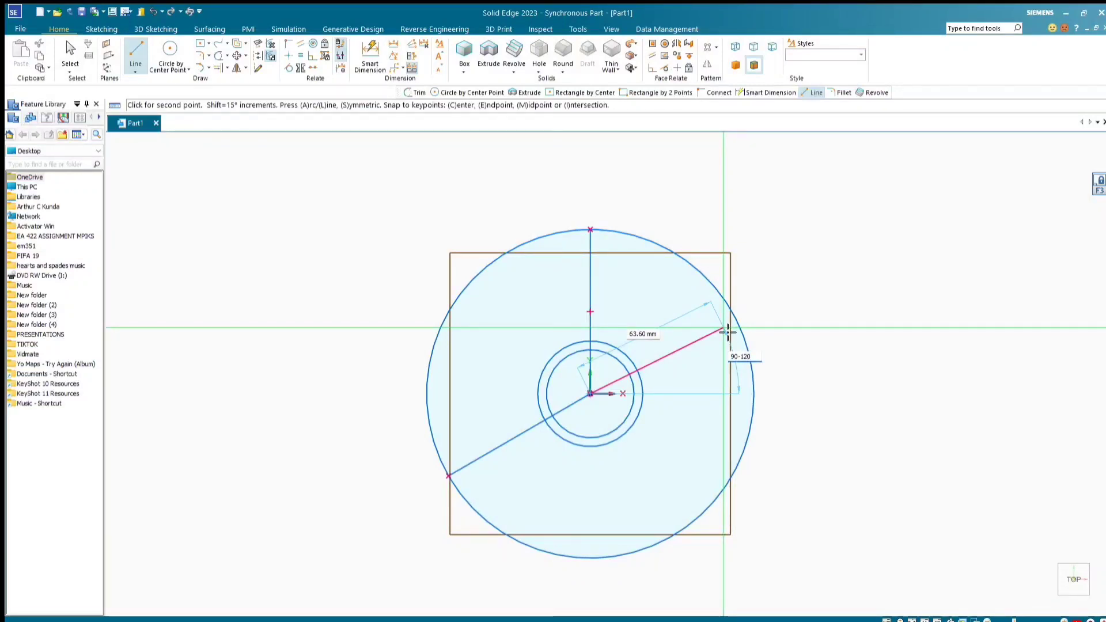
pyautogui.press('Tab')
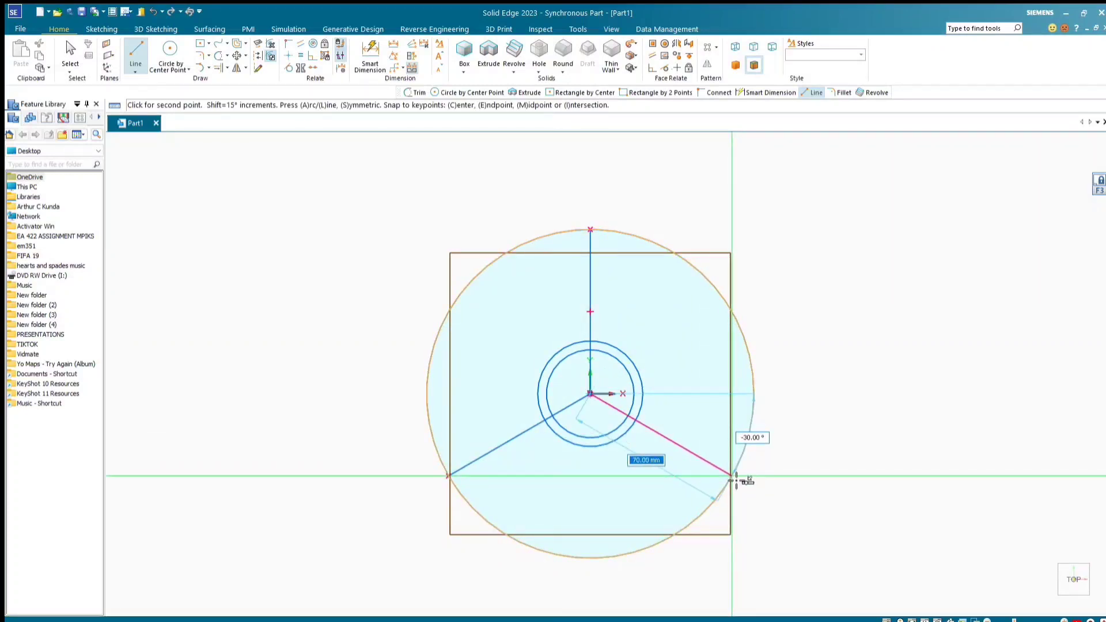
pyautogui.click(748, 482)
pyautogui.rightClick(839, 440)
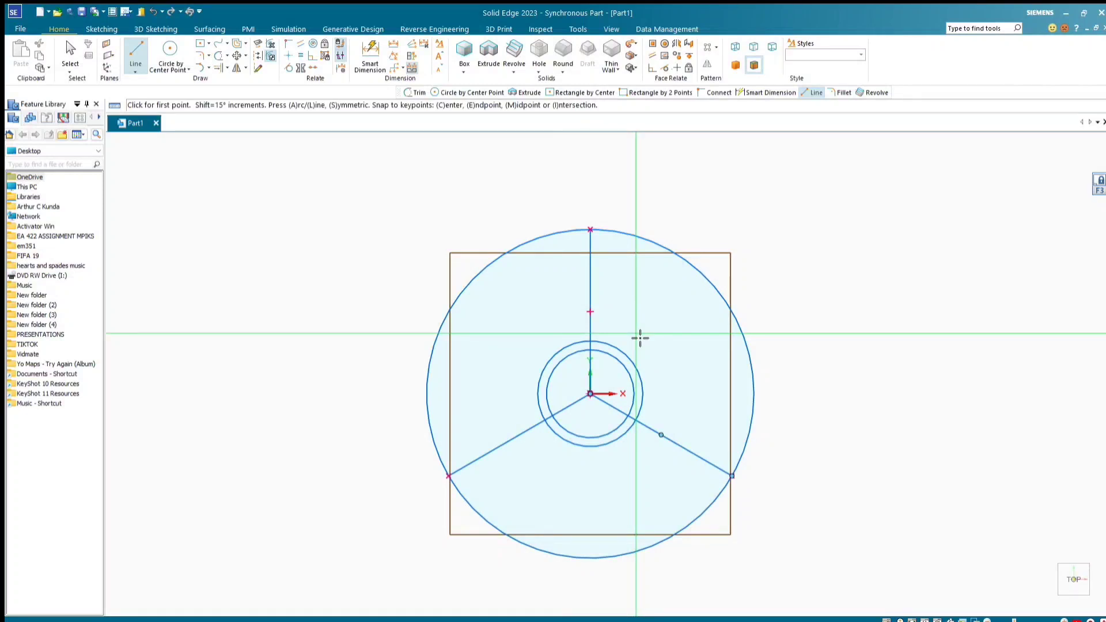
# Draw a 15 mm diameter circle centred on the upper end of the vertical line
pyautogui.click(170, 53)
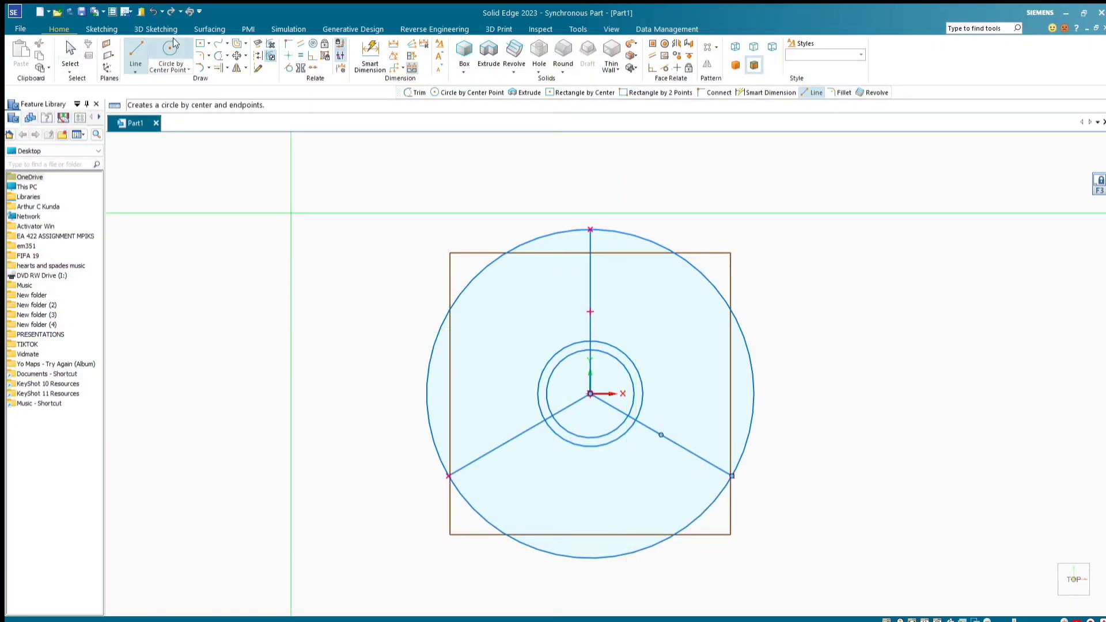
pyautogui.click(599, 230)
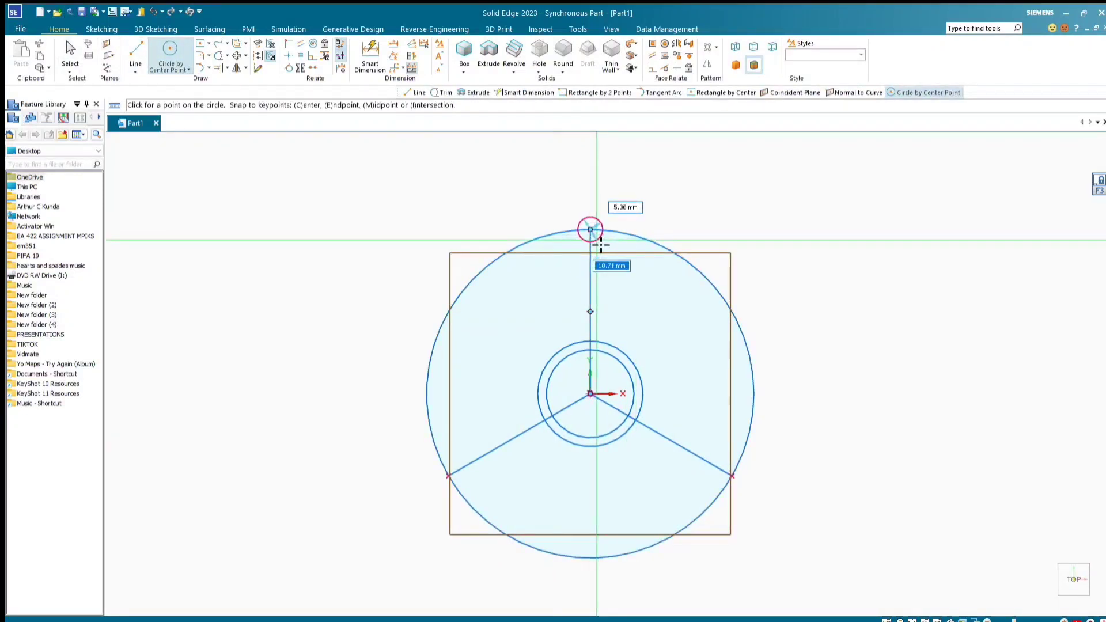
pyautogui.click(600, 245)
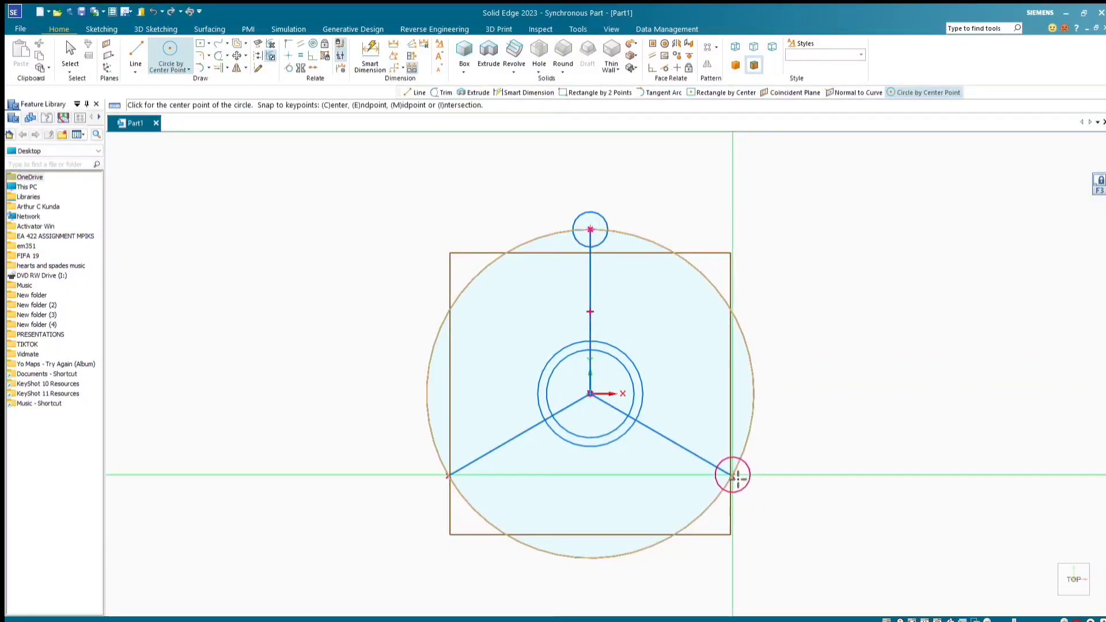
# Place matching 15 mm diameter circles at the outer ends of the two angled lines
pyautogui.scroll(5, 737, 476)
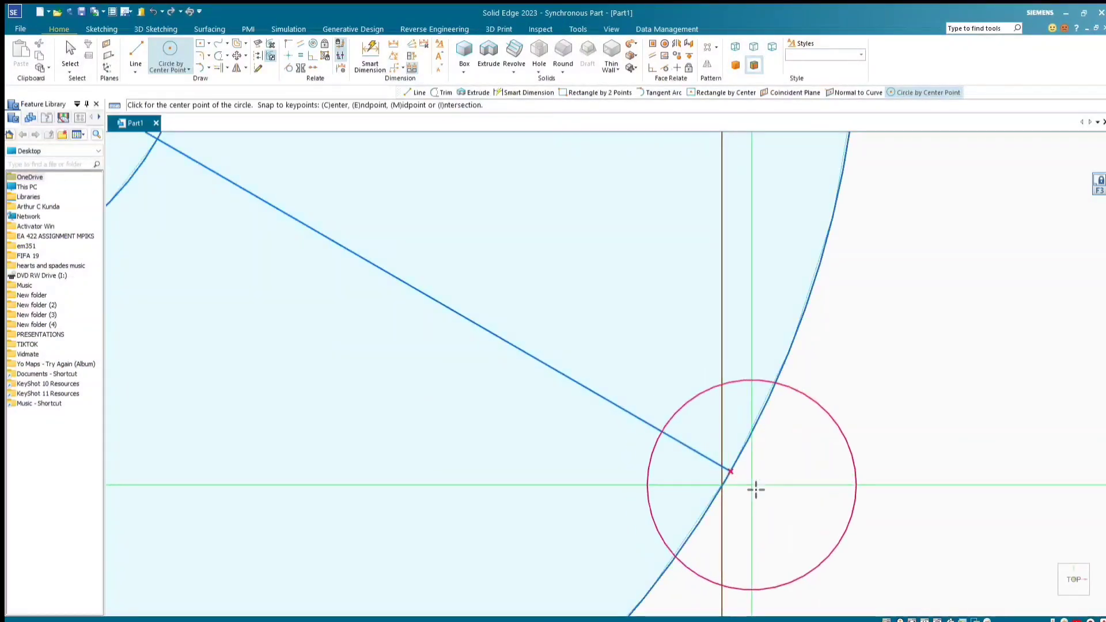
pyautogui.click(731, 471)
pyautogui.scroll(-5, 864, 438)
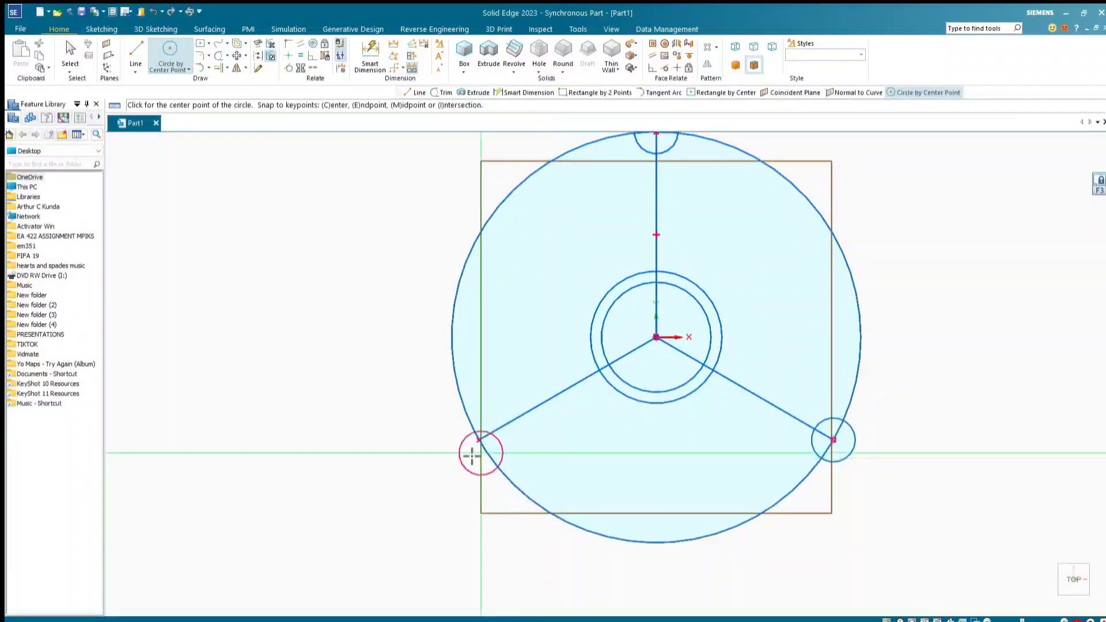
pyautogui.scroll(5, 471, 455)
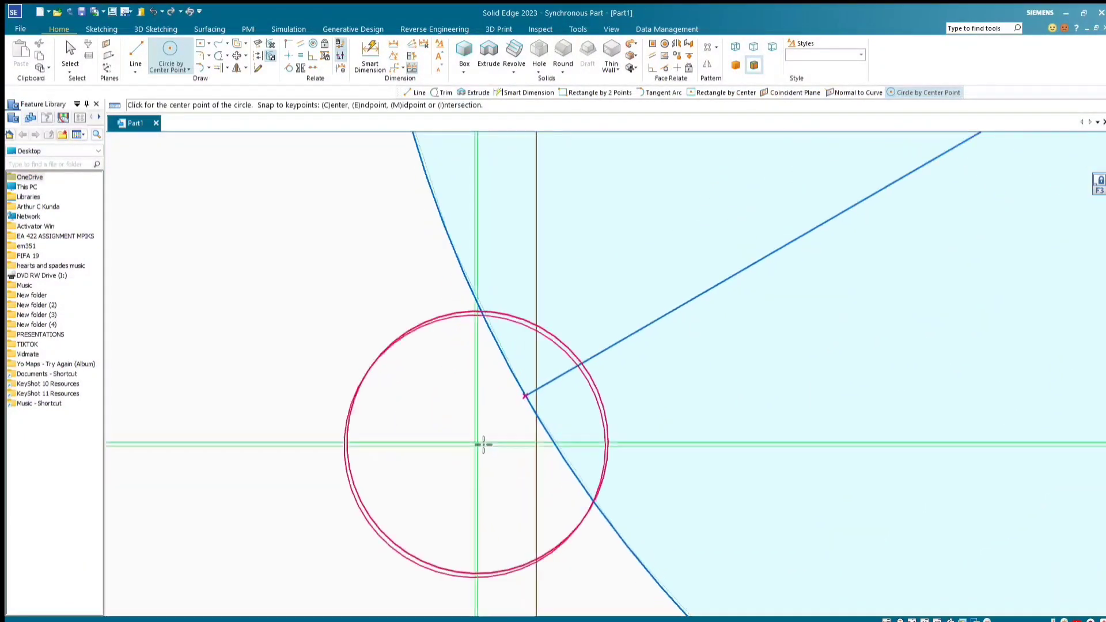
pyautogui.click(524, 396)
pyautogui.scroll(-5, 484, 469)
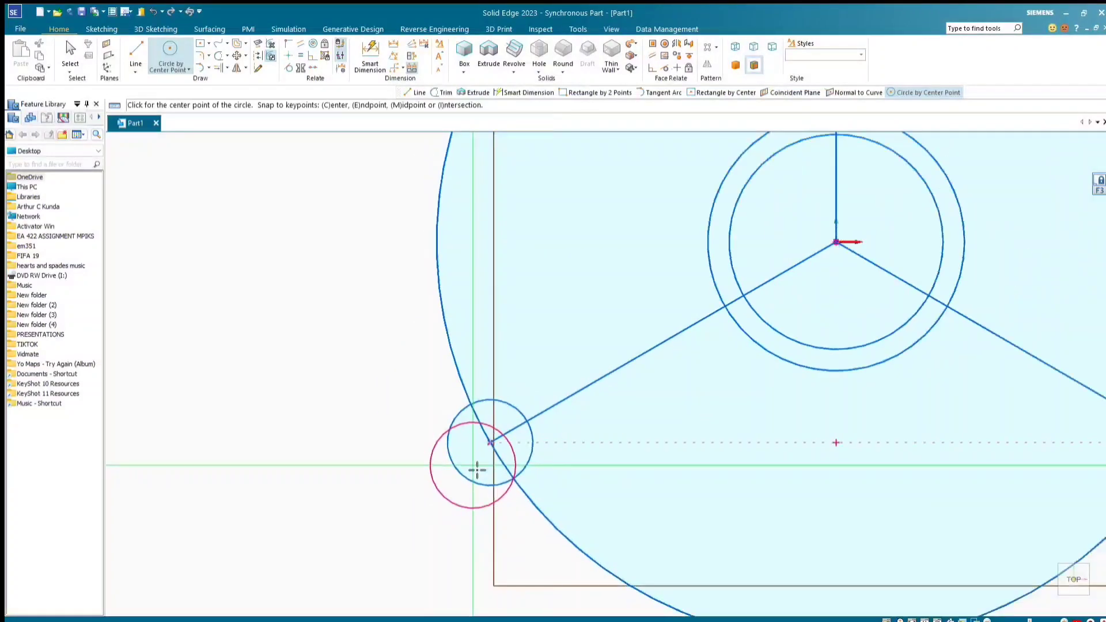
# Draw a circle of 16 mm radius concentric with the 15 mm circle at the outer end of the 210° line
pyautogui.scroll(-4, 477, 470)
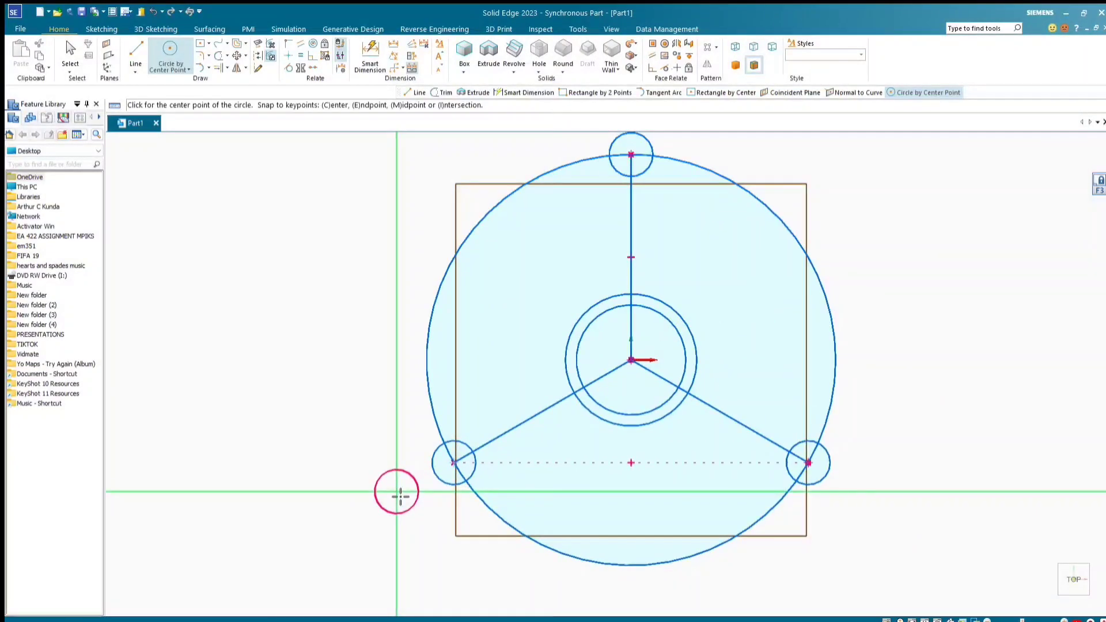
pyautogui.scroll(-1, 400, 496)
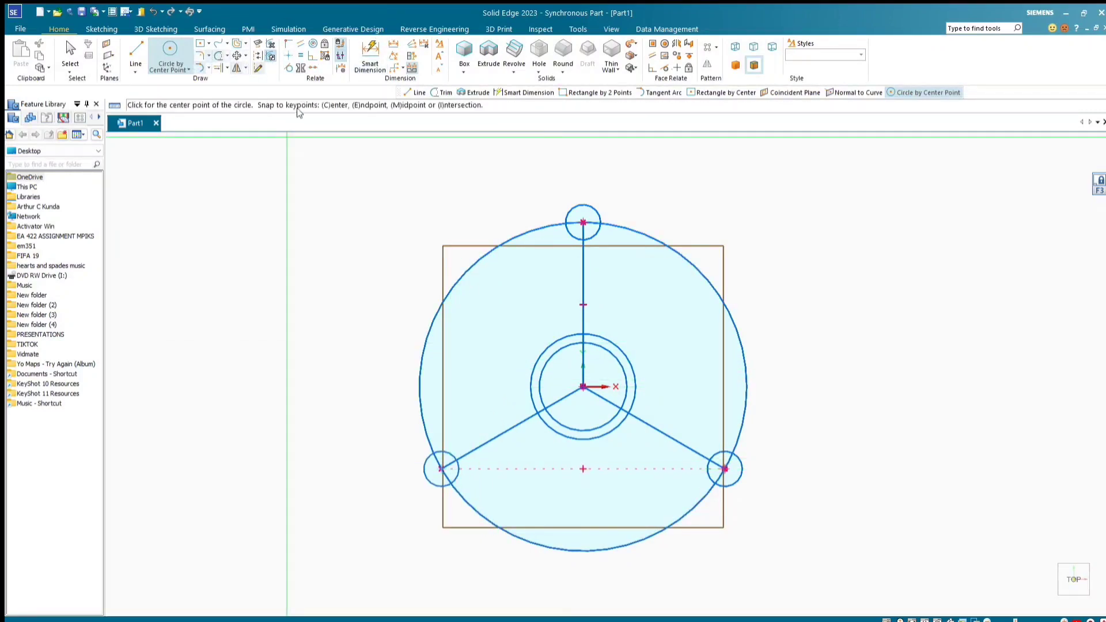
pyautogui.click(200, 55)
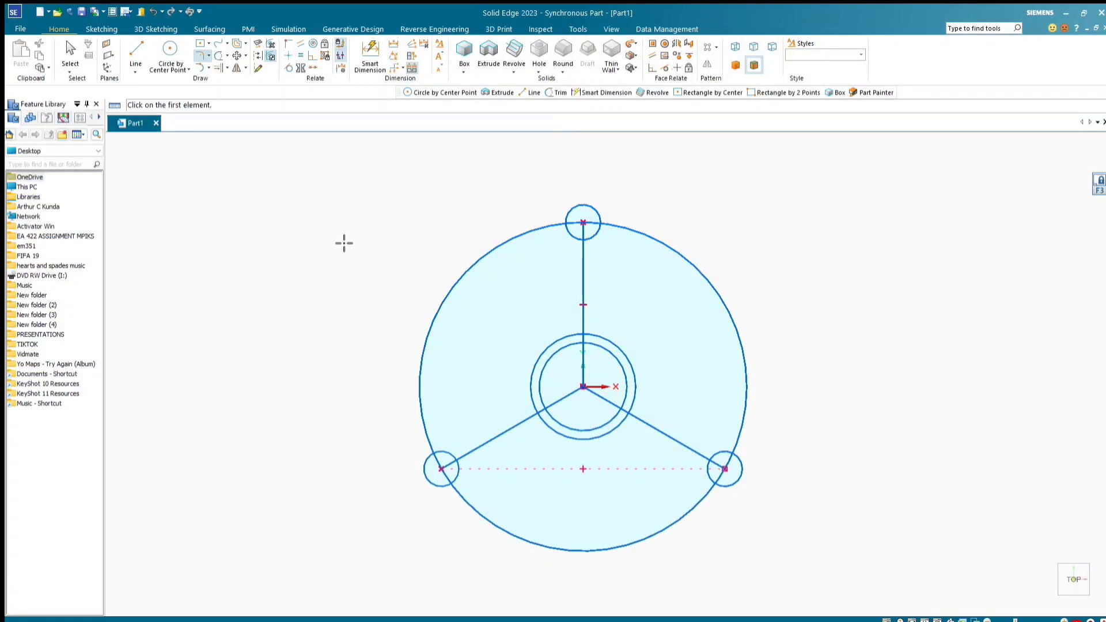
pyautogui.click(169, 53)
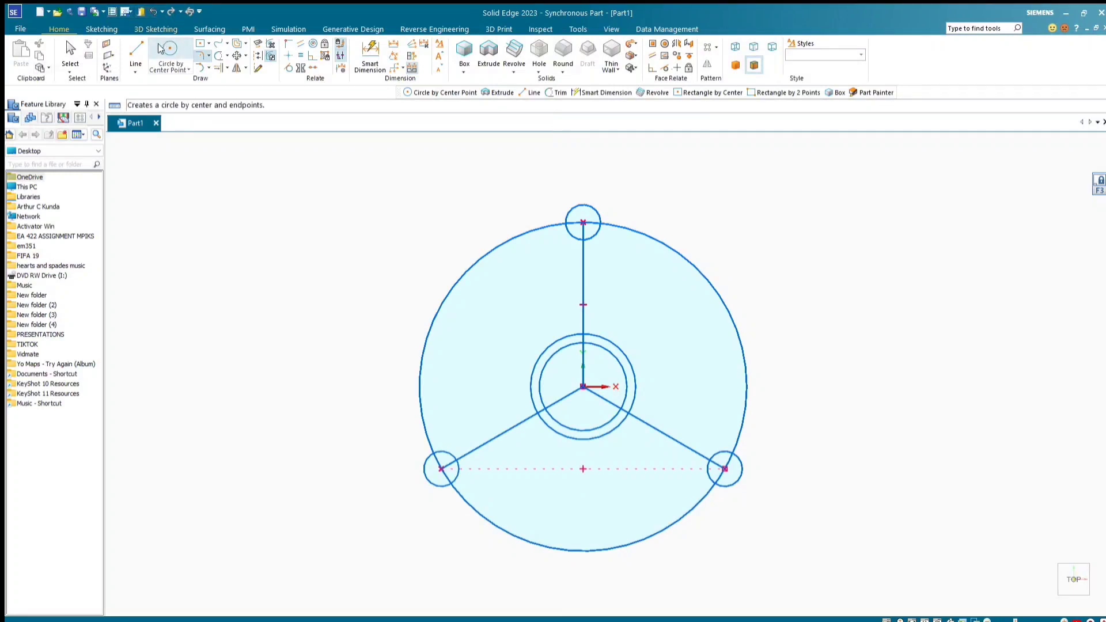
pyautogui.click(441, 468)
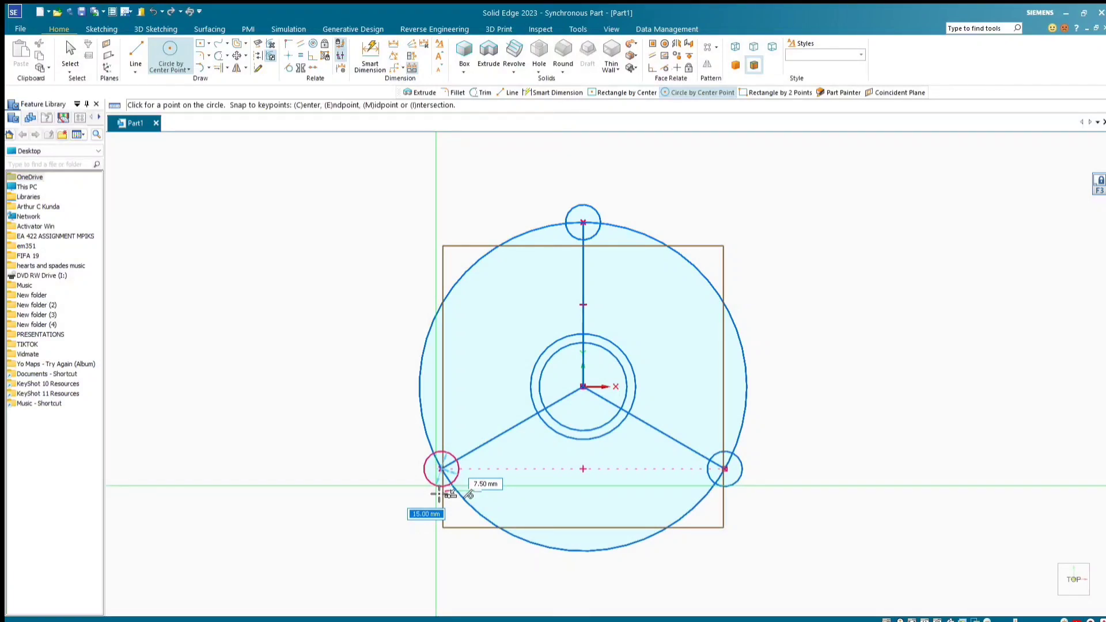
pyautogui.scroll(3, 438, 494)
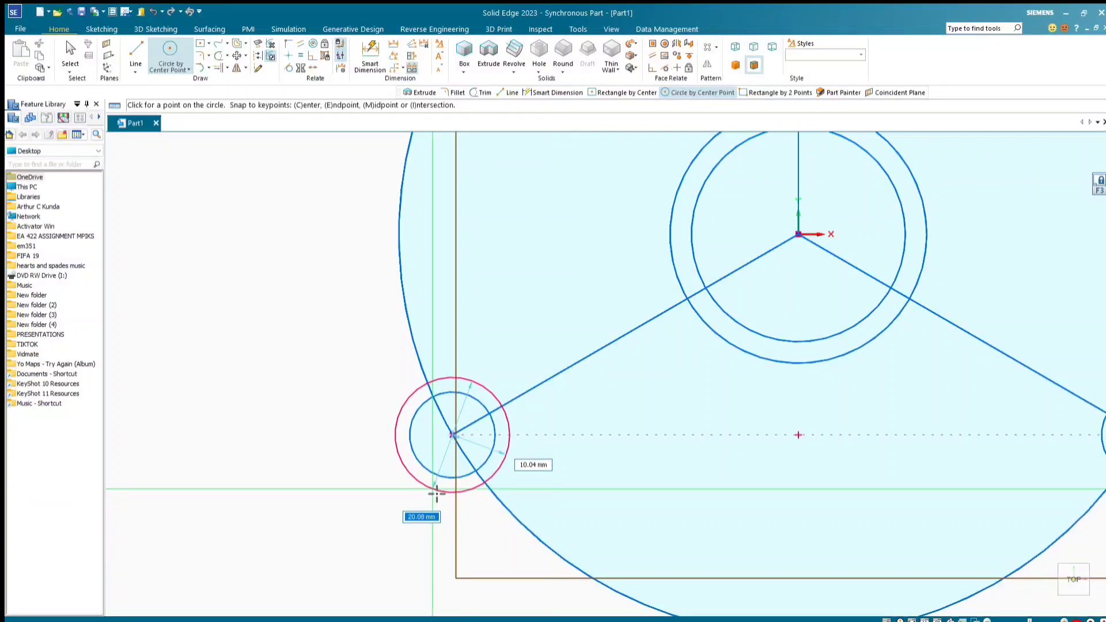
pyautogui.click(436, 493)
# Place matching 16 mm radius circles around the other two 15 mm circles
pyautogui.scroll(-4, 321, 485)
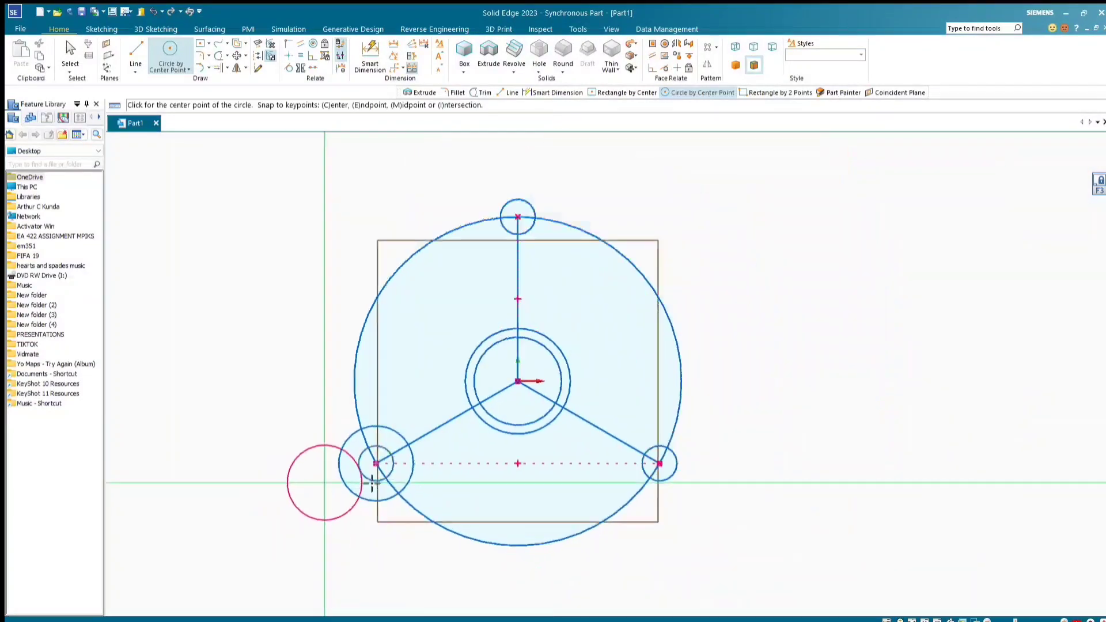
pyautogui.click(660, 464)
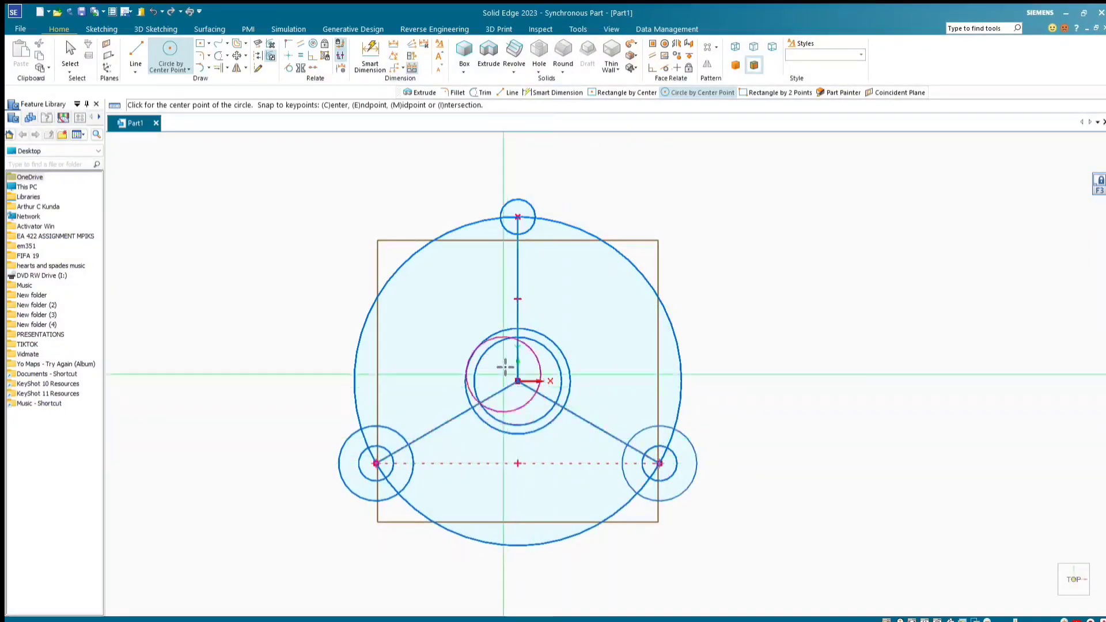
pyautogui.click(518, 216)
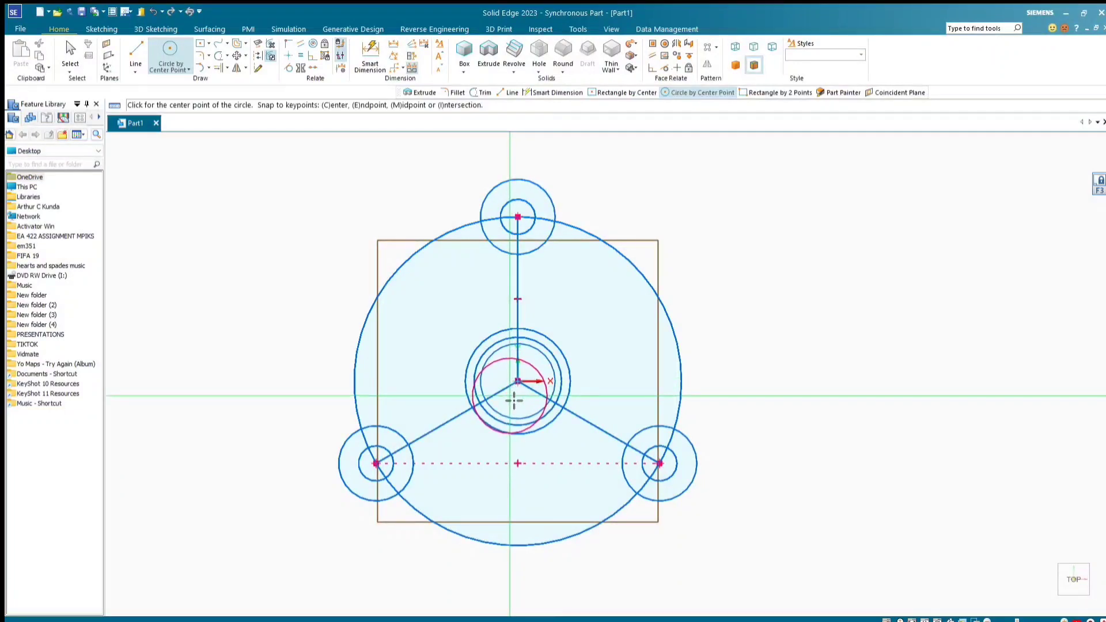
pyautogui.press('Escape')
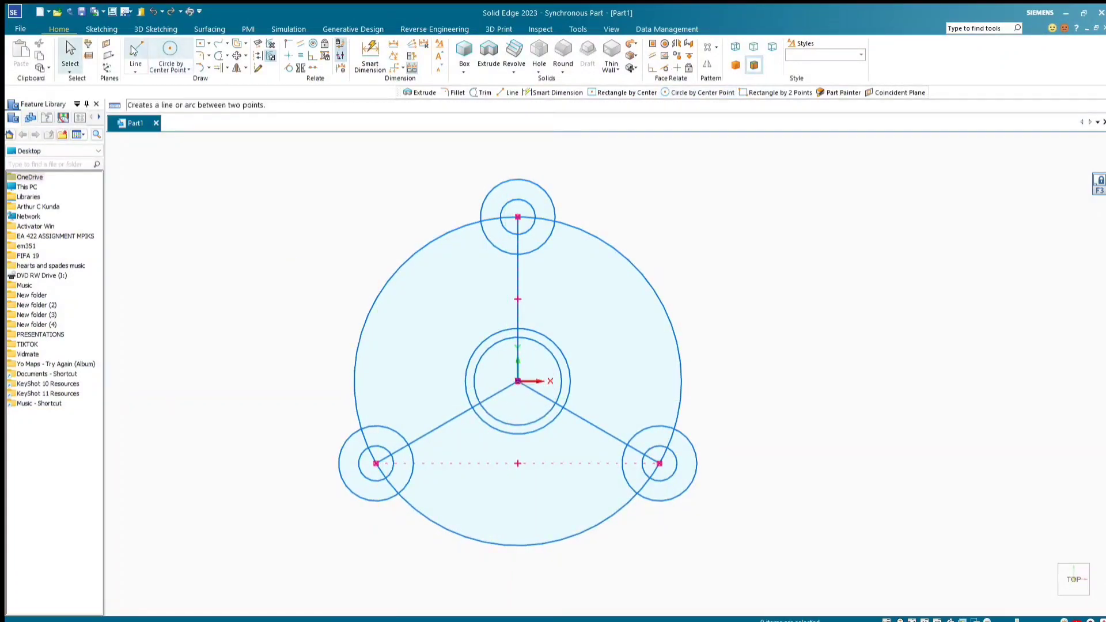
# Draw a 108 mm diameter circle centred on the origin, touching the three 16 mm radius circles from inside
pyautogui.click(170, 48)
pyautogui.click(518, 381)
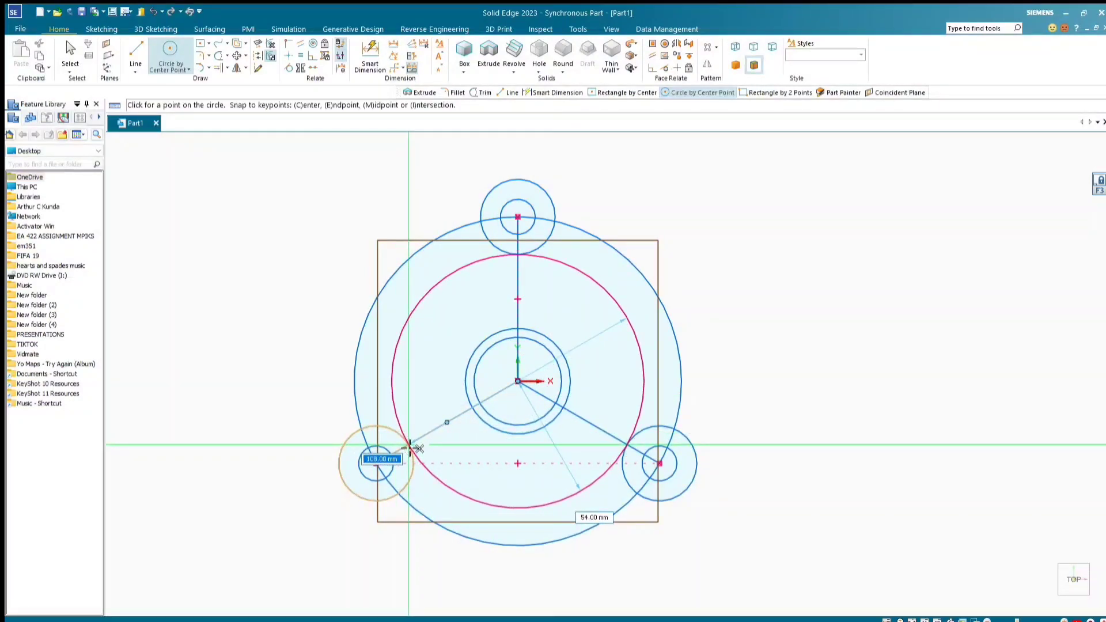
pyautogui.click(411, 448)
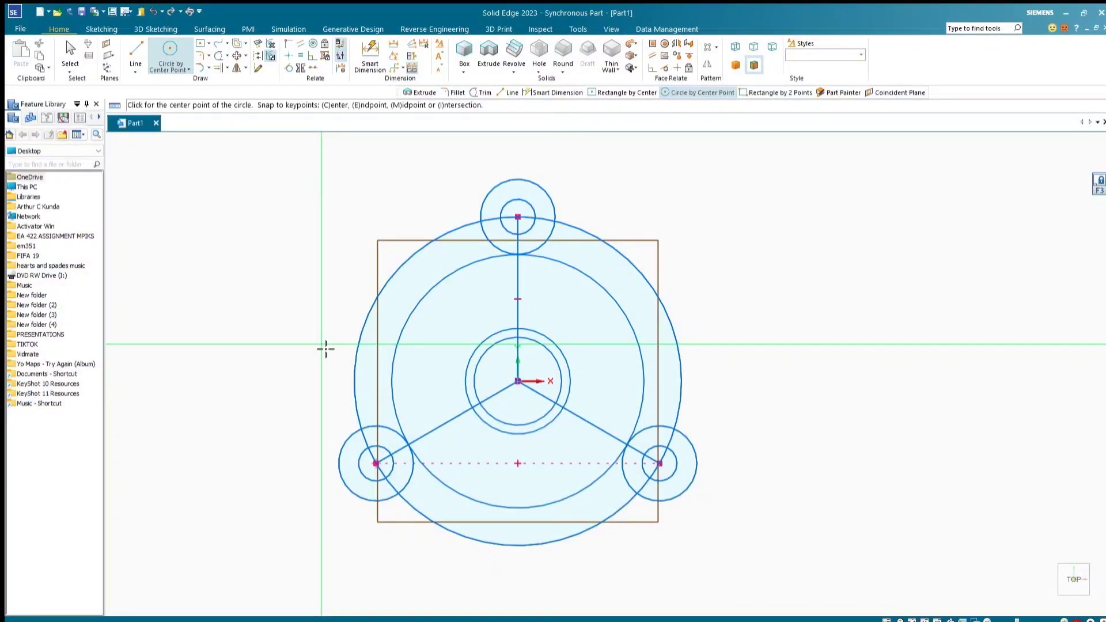
# Fillet both sides of the lower-left lug with 20 mm radius arcs between its 16 mm radius circle and the 108 mm circle
pyautogui.click(197, 55)
pyautogui.click(373, 428)
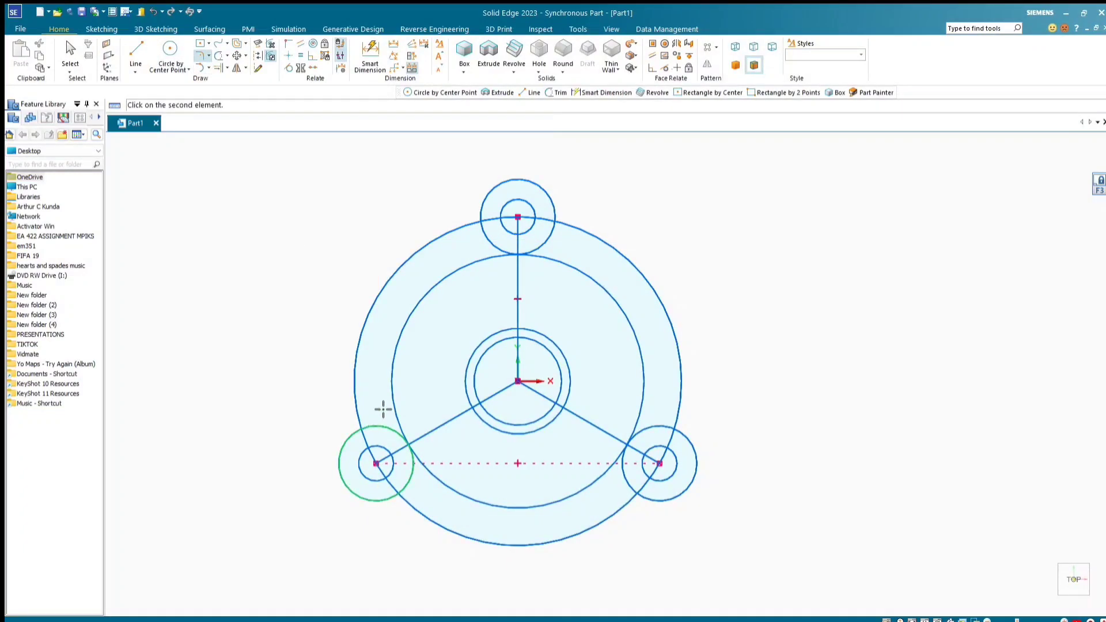
pyautogui.click(393, 389)
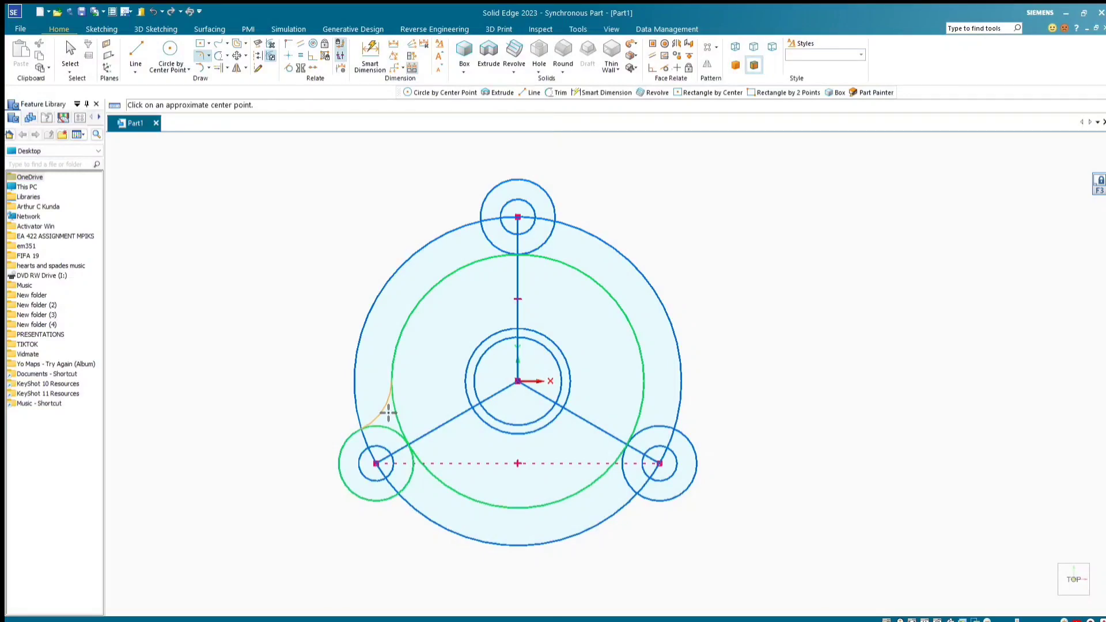
pyautogui.click(388, 412)
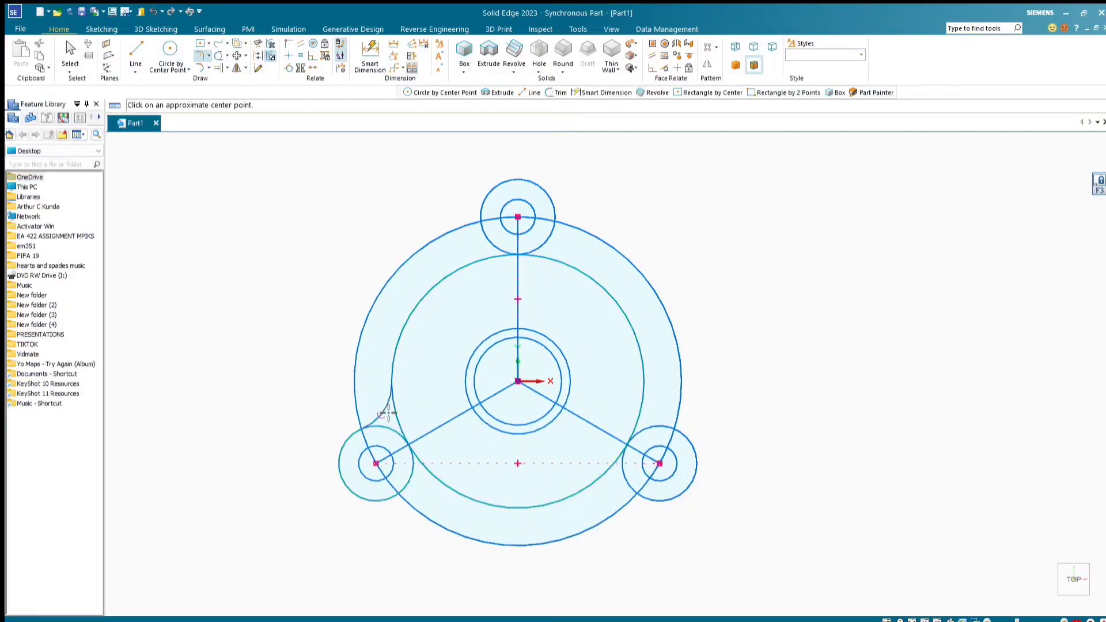
pyautogui.click(413, 483)
pyautogui.click(433, 485)
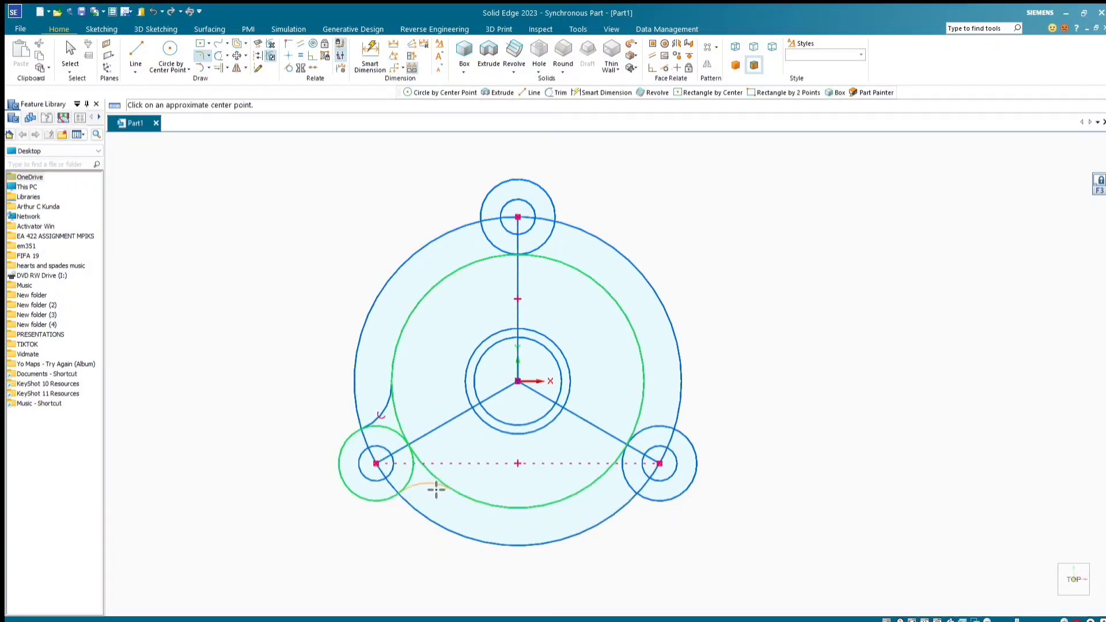
pyautogui.click(425, 486)
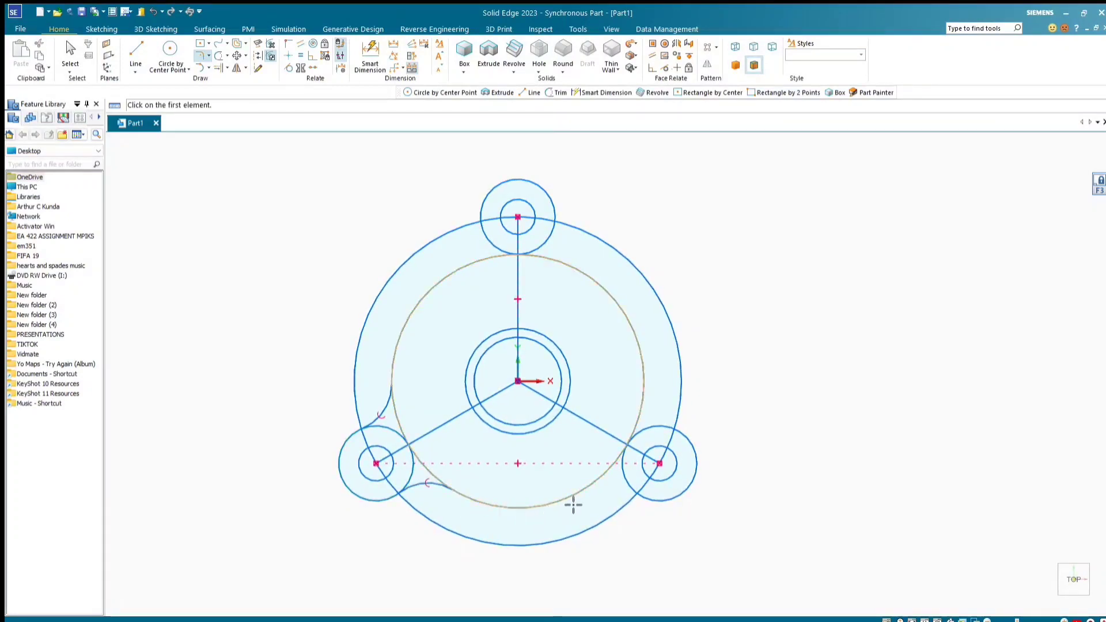
# Add matching 20 mm radius fillets on both sides of the lower-right lug, blending it into the 108 mm circle
pyautogui.click(631, 489)
pyautogui.click(599, 480)
pyautogui.click(614, 487)
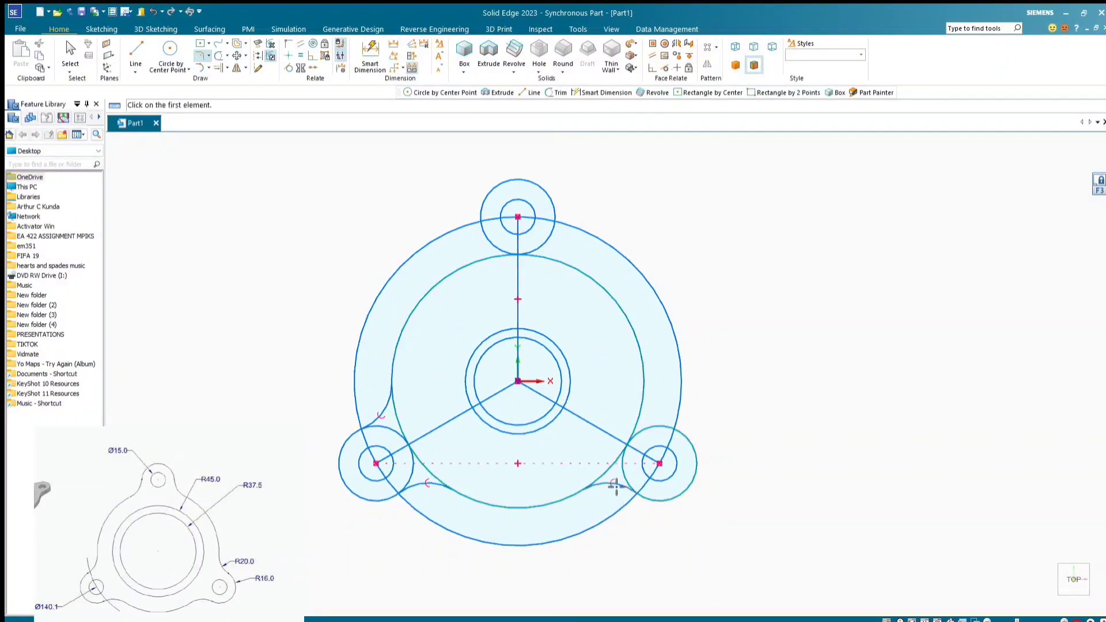
pyautogui.click(658, 428)
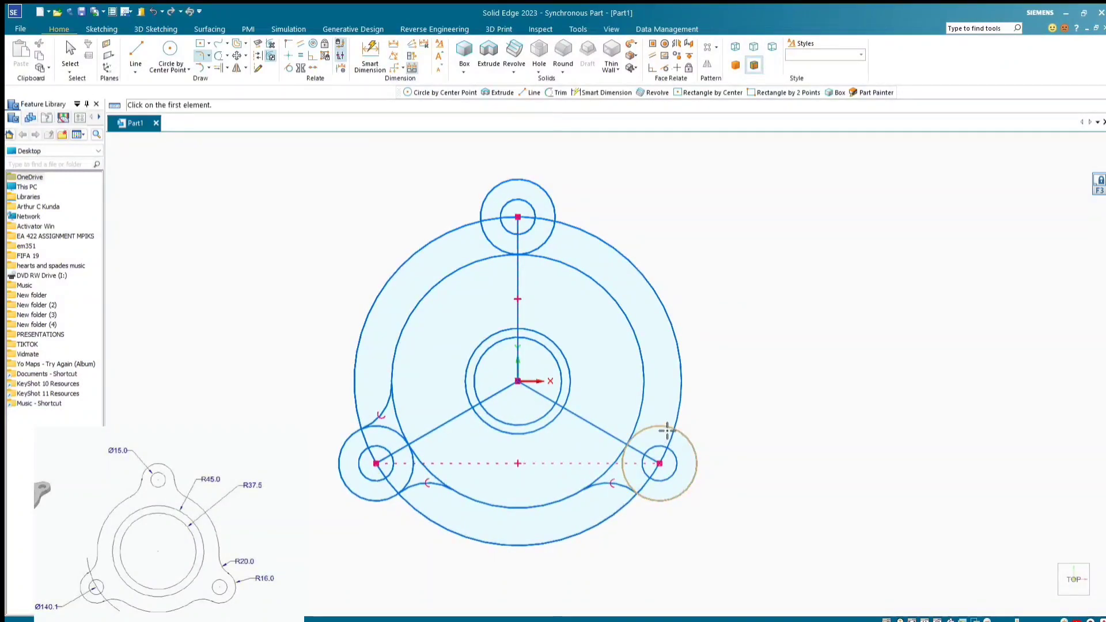
pyautogui.click(643, 404)
pyautogui.click(647, 408)
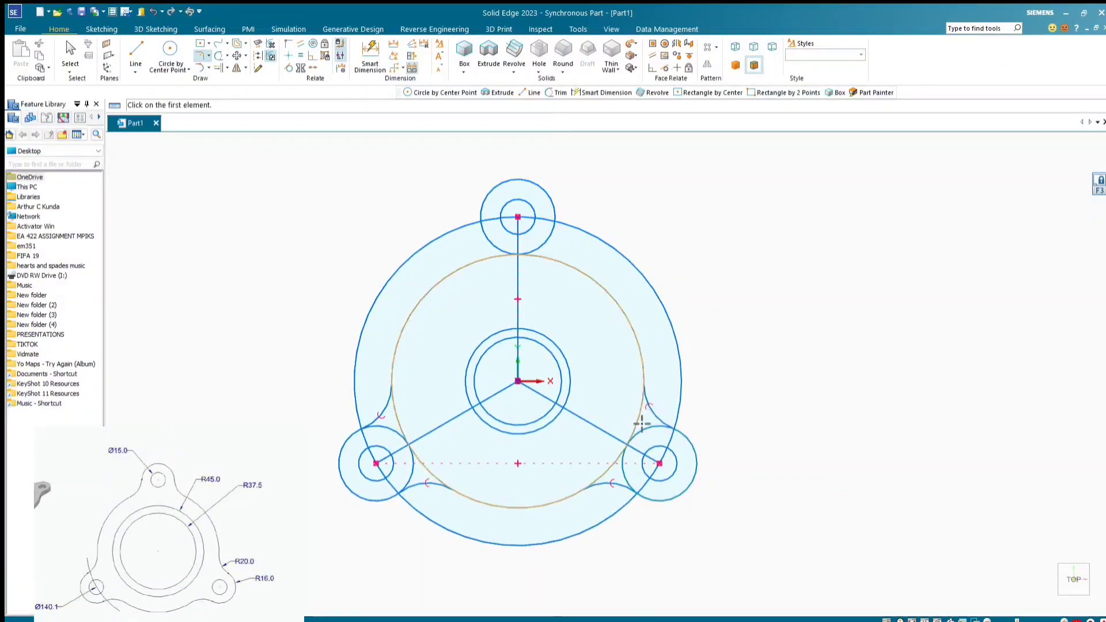
# Add matching 20 mm radius fillets on both sides of the top lug, blending it into the 108 mm circle
pyautogui.click(554, 237)
pyautogui.click(567, 260)
pyautogui.click(568, 261)
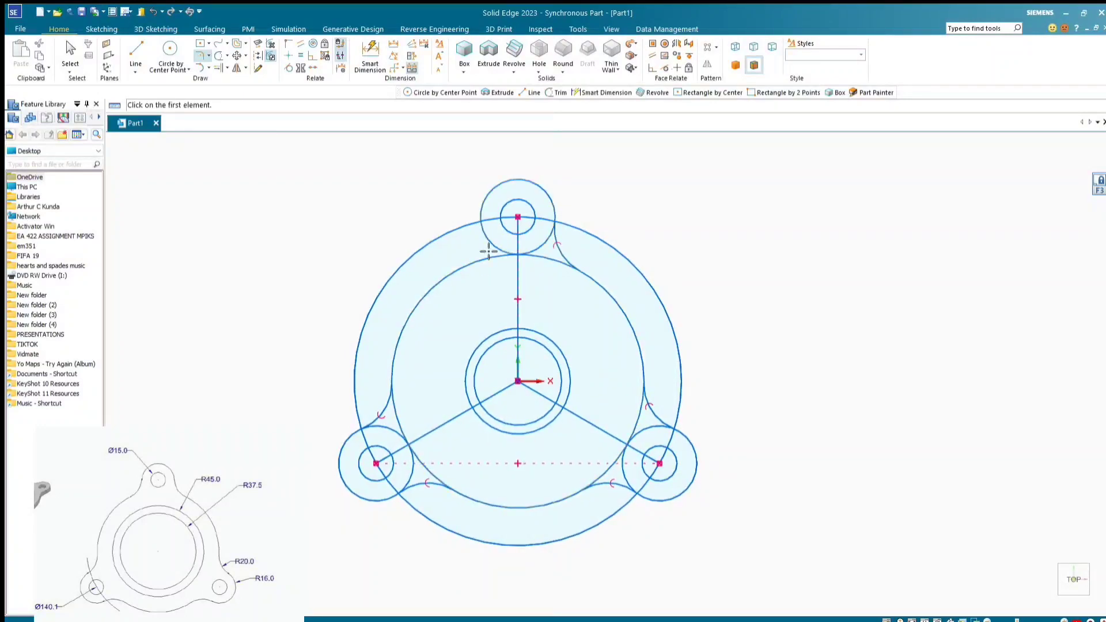
pyautogui.click(491, 241)
pyautogui.click(472, 261)
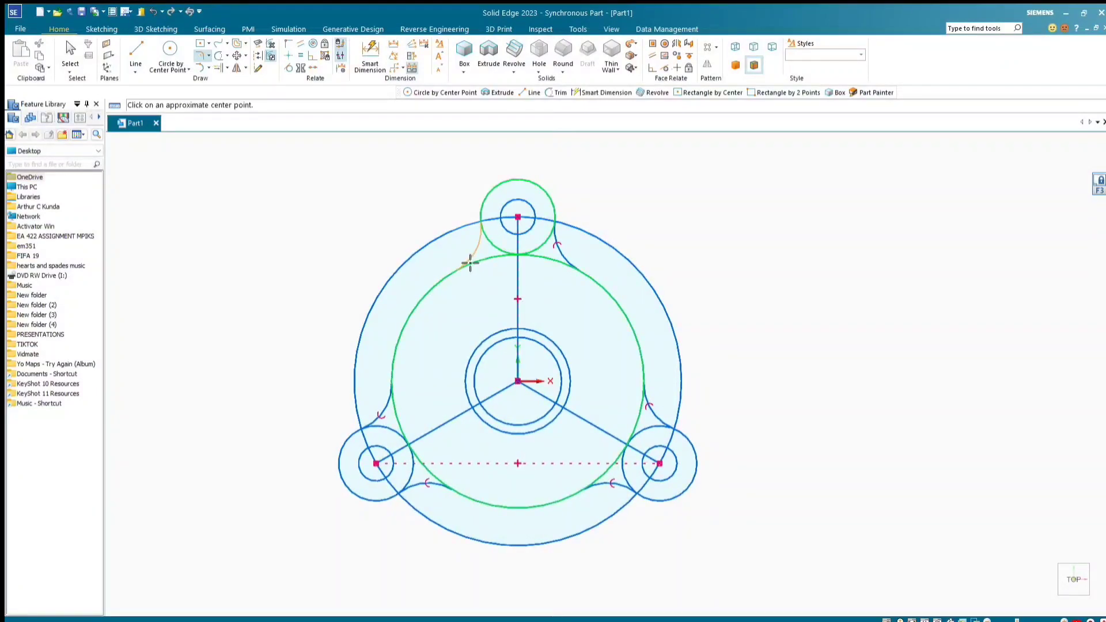
pyautogui.click(459, 281)
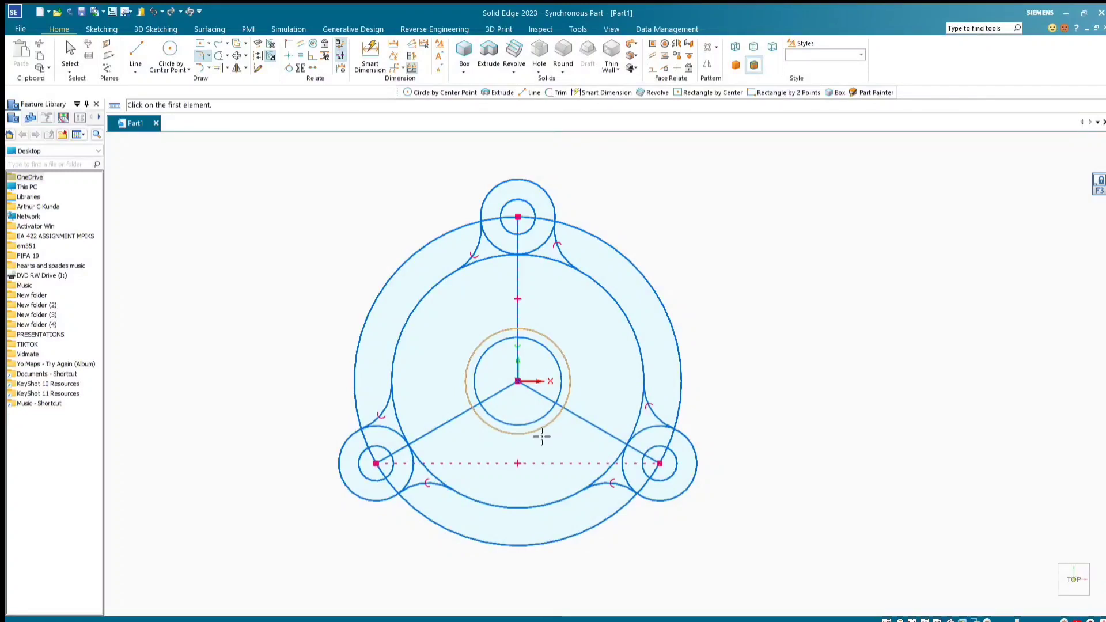
# Trim the 140 mm circle's upper arcs and its pieces inside the top lug, along with the vertical line down to the centre ring
pyautogui.click(219, 52)
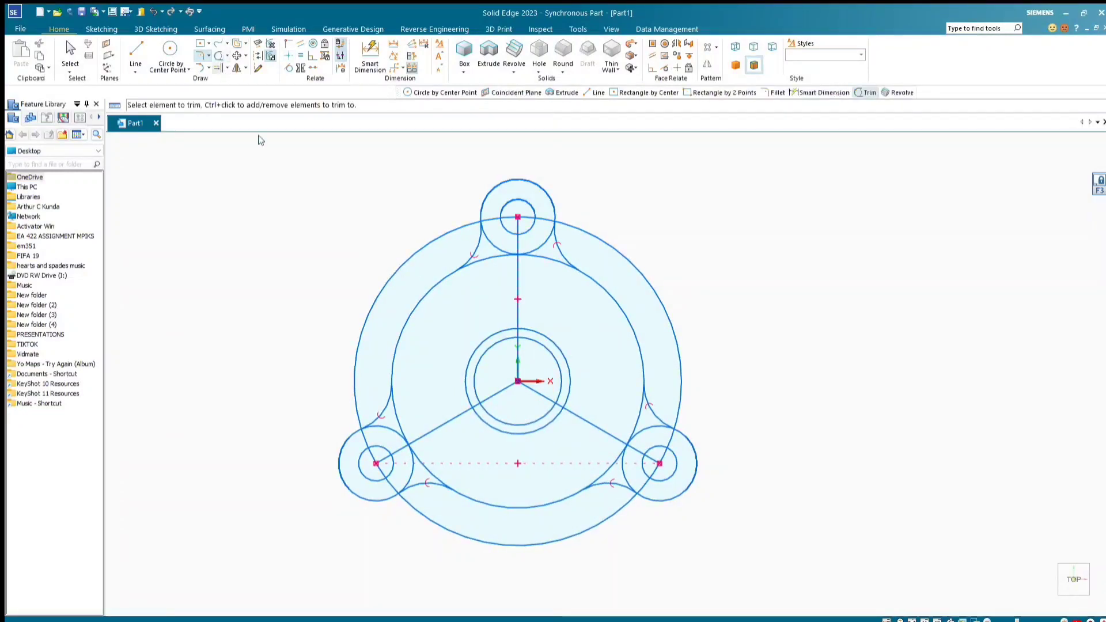
pyautogui.click(406, 269)
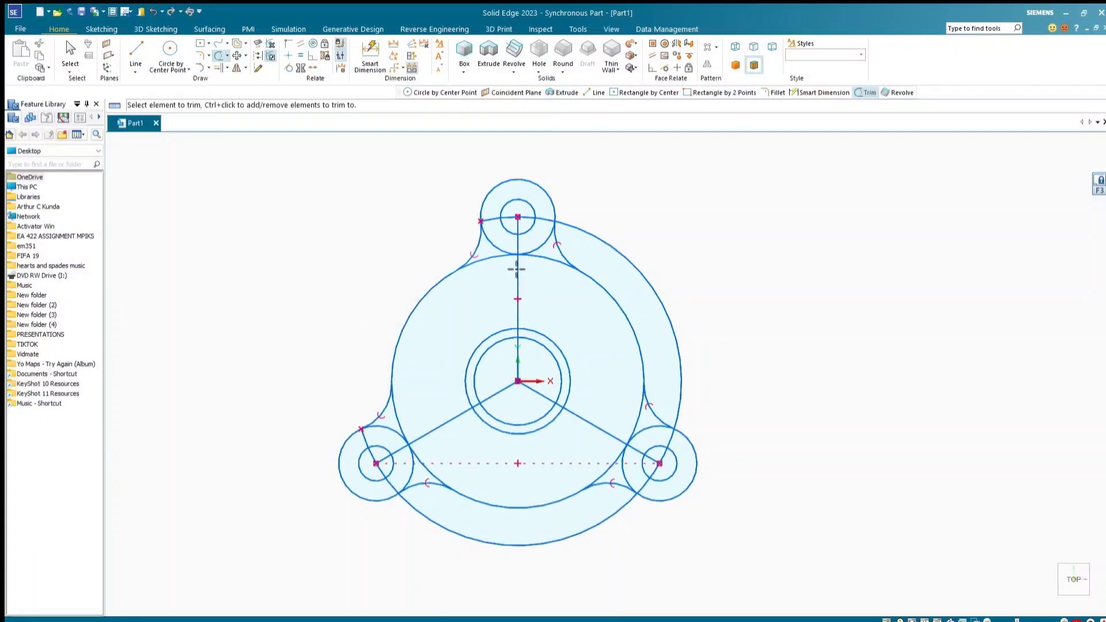
pyautogui.click(622, 257)
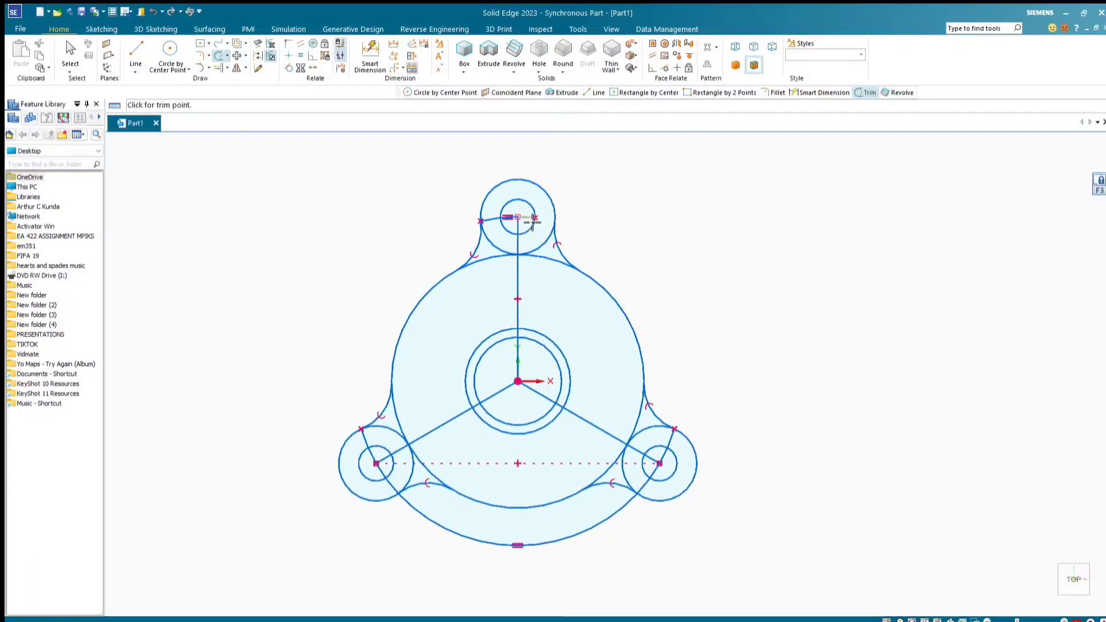
pyautogui.moveTo(528, 224)
pyautogui.mouseDown()
pyautogui.moveTo(497, 221)
pyautogui.moveTo(521, 259)
pyautogui.mouseUp()
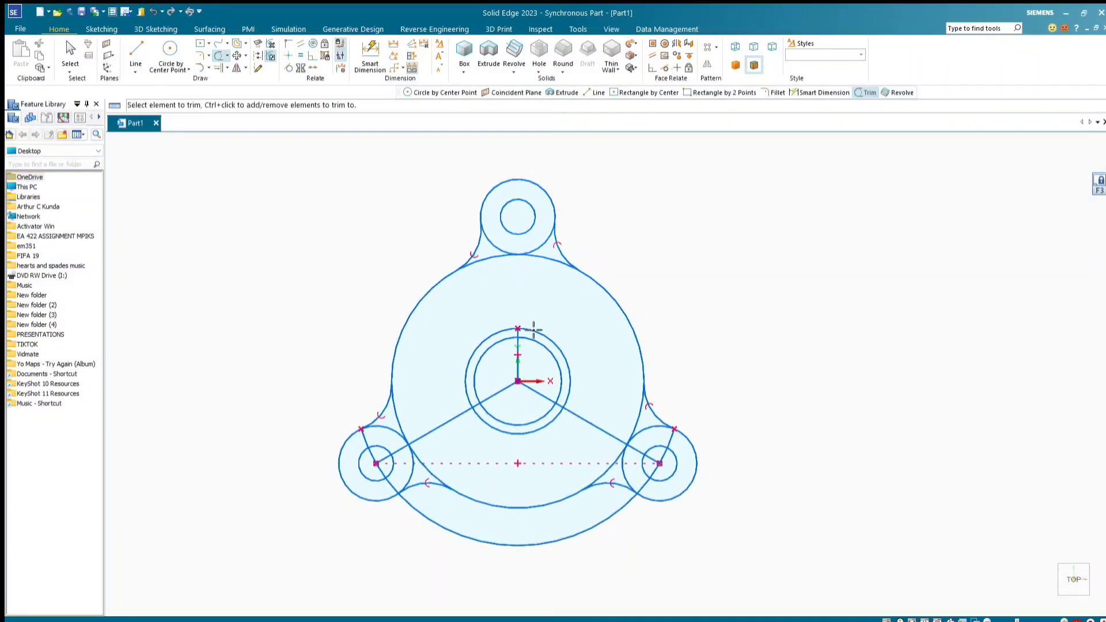
# Trim the three radial lines inside the inner centre circle and the two angled lines between the centre ring and the lower lugs
pyautogui.click(522, 358)
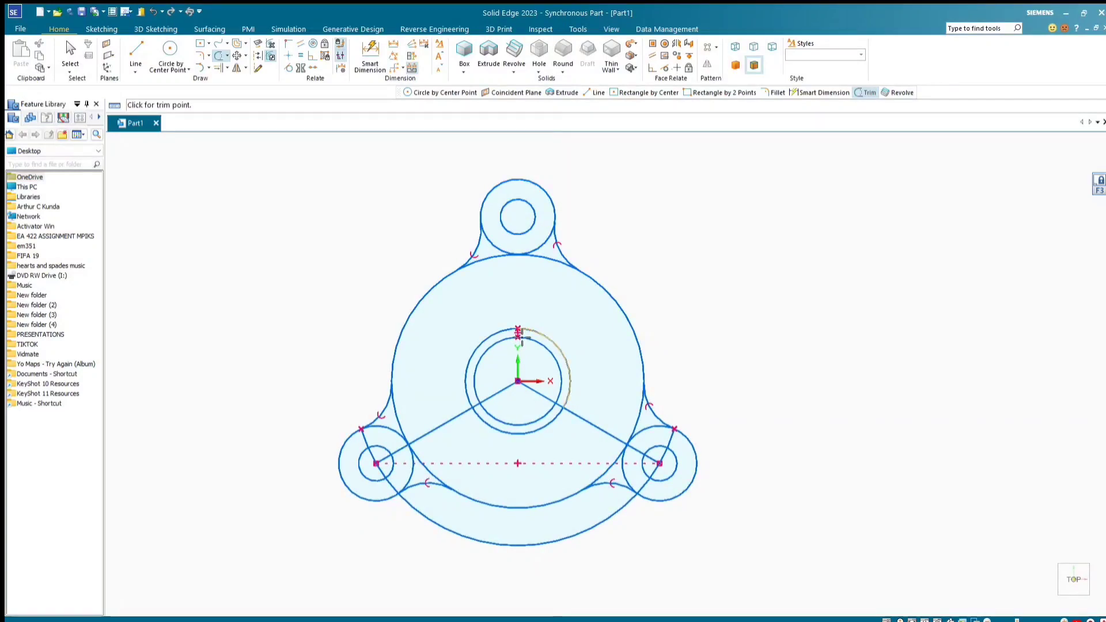
pyautogui.click(540, 392)
pyautogui.click(511, 387)
pyautogui.click(591, 422)
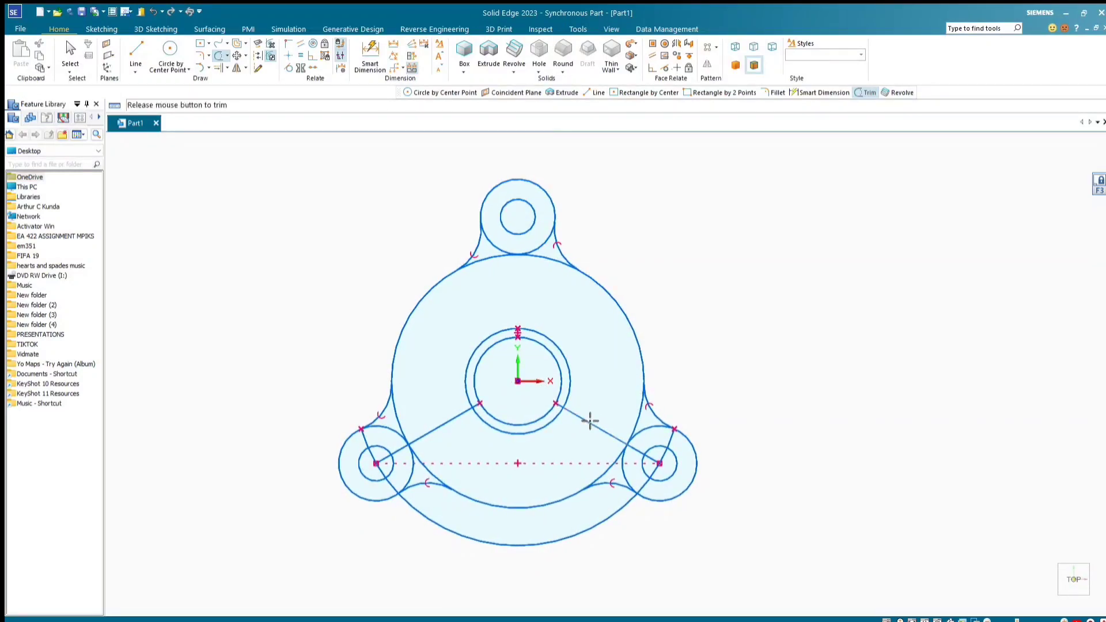
pyautogui.click(458, 425)
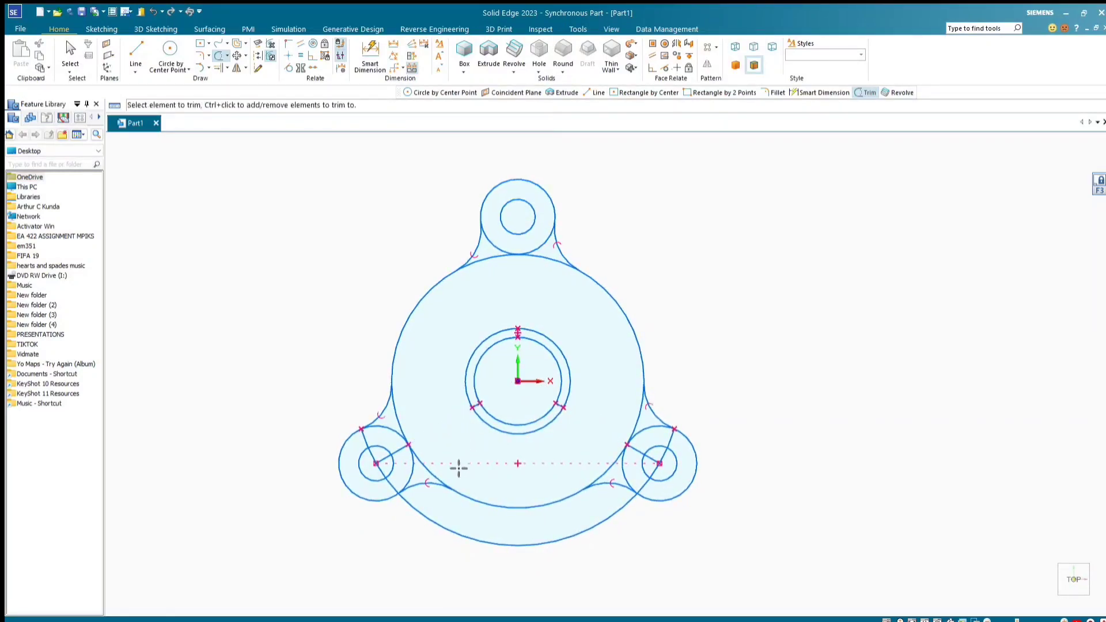
# Trim the leftover line and arc pieces inside the lower-left lug and the 140 mm circle's bottom arc between the lower lugs
pyautogui.click(399, 457)
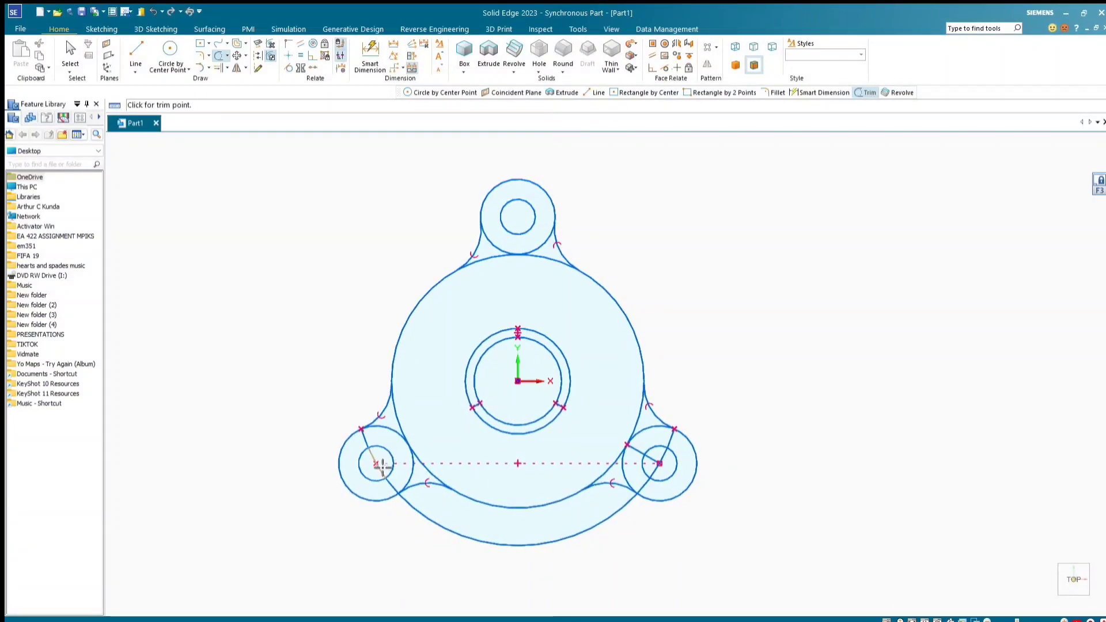
pyautogui.click(388, 463)
pyautogui.click(395, 487)
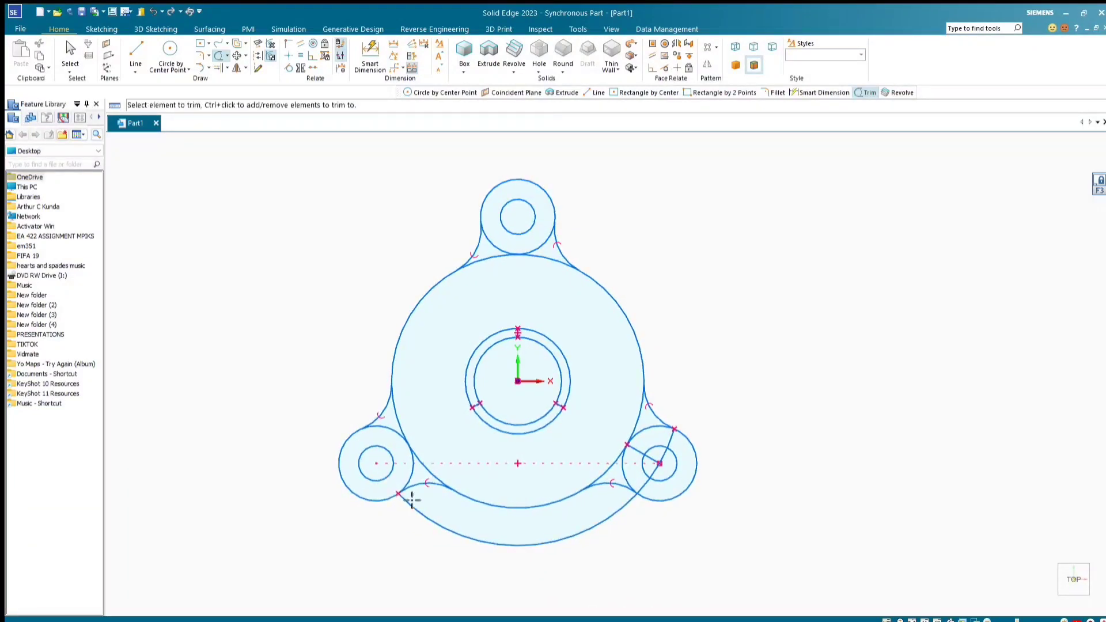
pyautogui.click(432, 519)
# Trim the leftover line and 140 mm circle pieces inside the lower-right lug
pyautogui.click(654, 478)
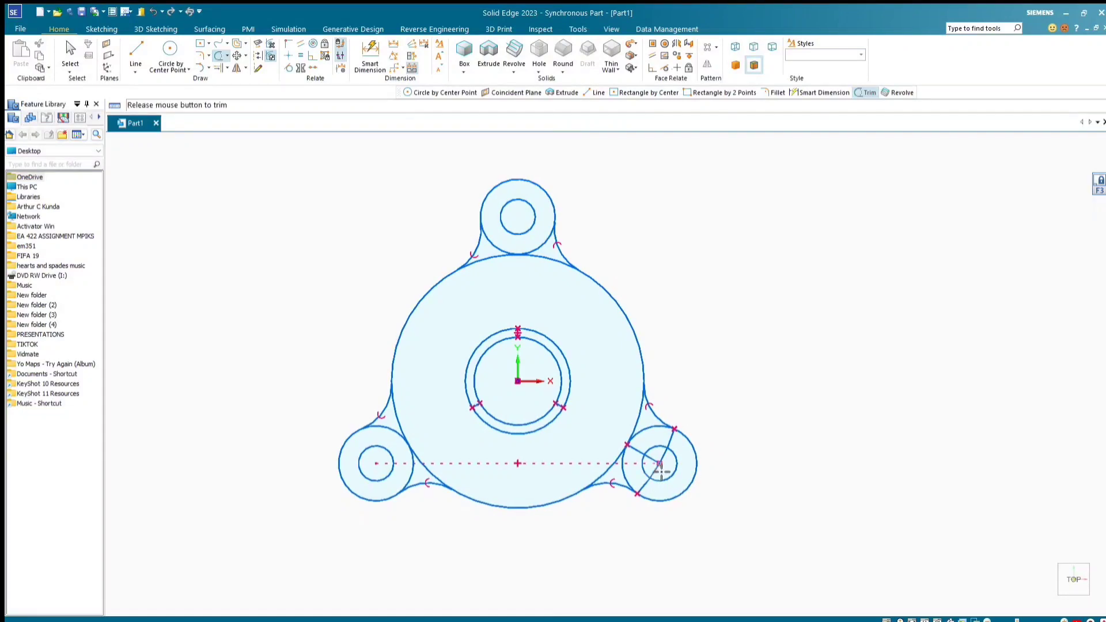
pyautogui.click(666, 459)
pyautogui.click(662, 464)
pyautogui.click(672, 444)
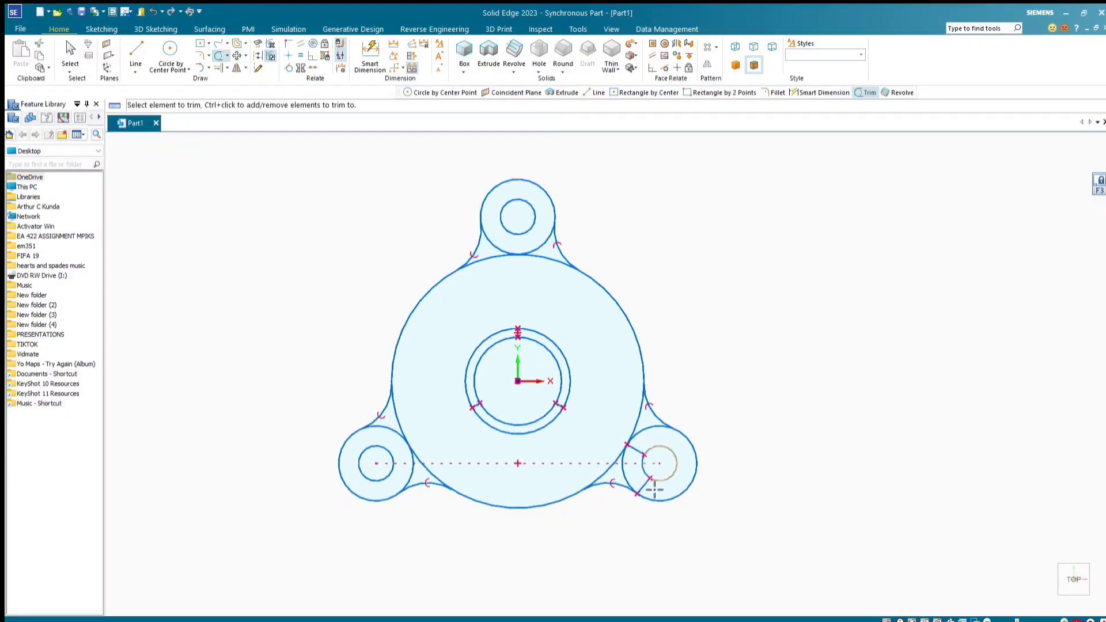
pyautogui.click(645, 488)
pyautogui.click(639, 452)
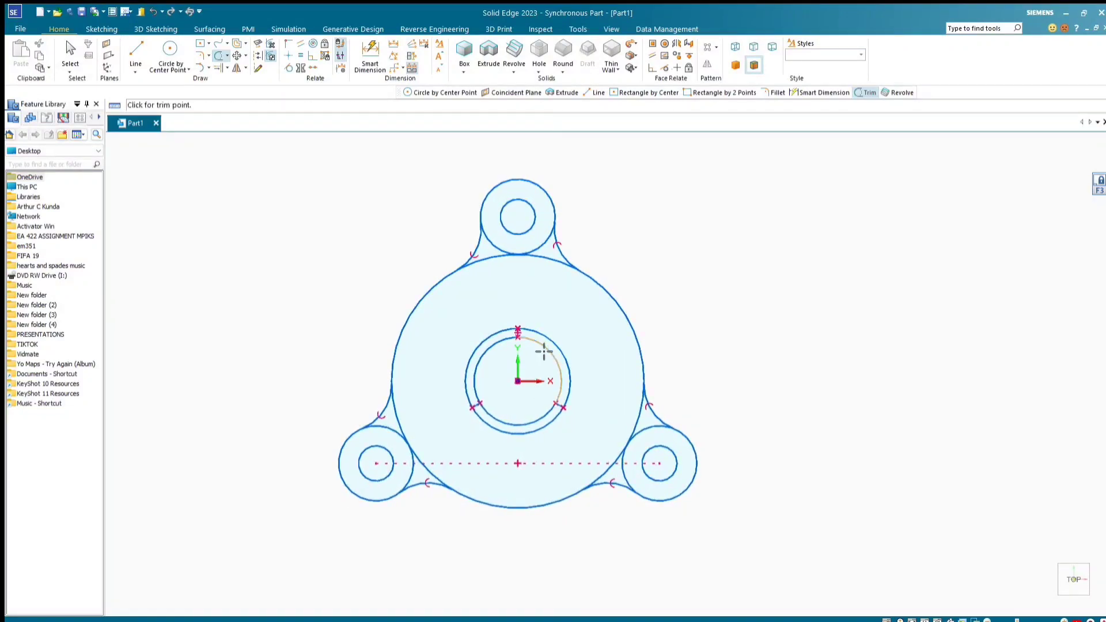
# Trim the three short radial line remnants between the two concentric centre circles
pyautogui.scroll(4, 576, 363)
pyautogui.scroll(-3, 636, 352)
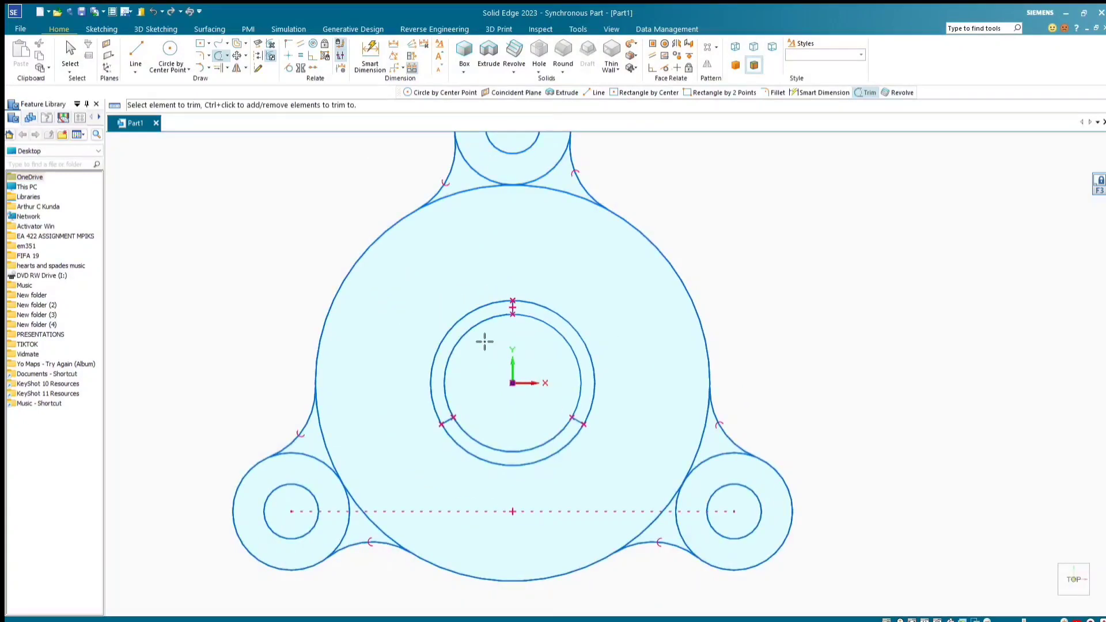
pyautogui.scroll(4, 487, 337)
pyautogui.click(543, 281)
pyautogui.click(416, 502)
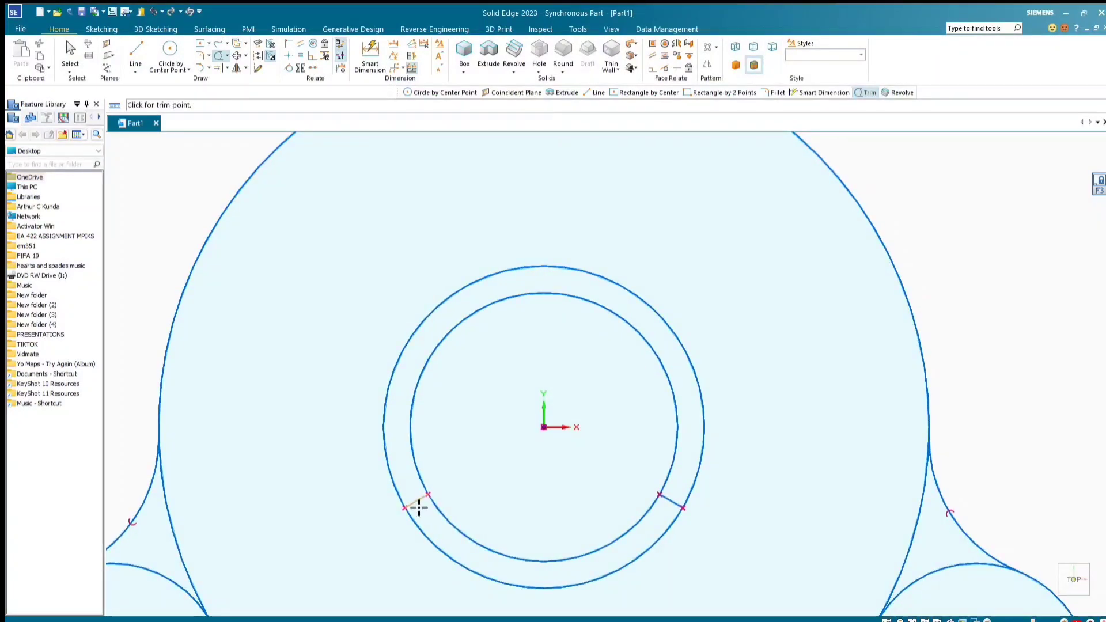
pyautogui.click(671, 501)
pyautogui.scroll(-3, 700, 341)
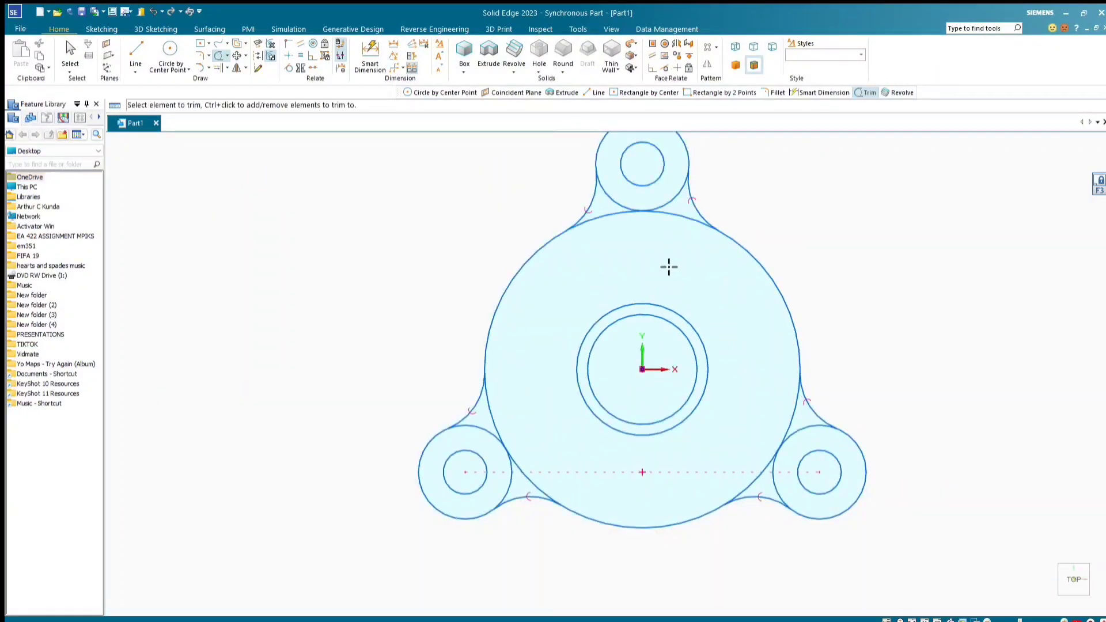
pyautogui.scroll(-1, 562, 298)
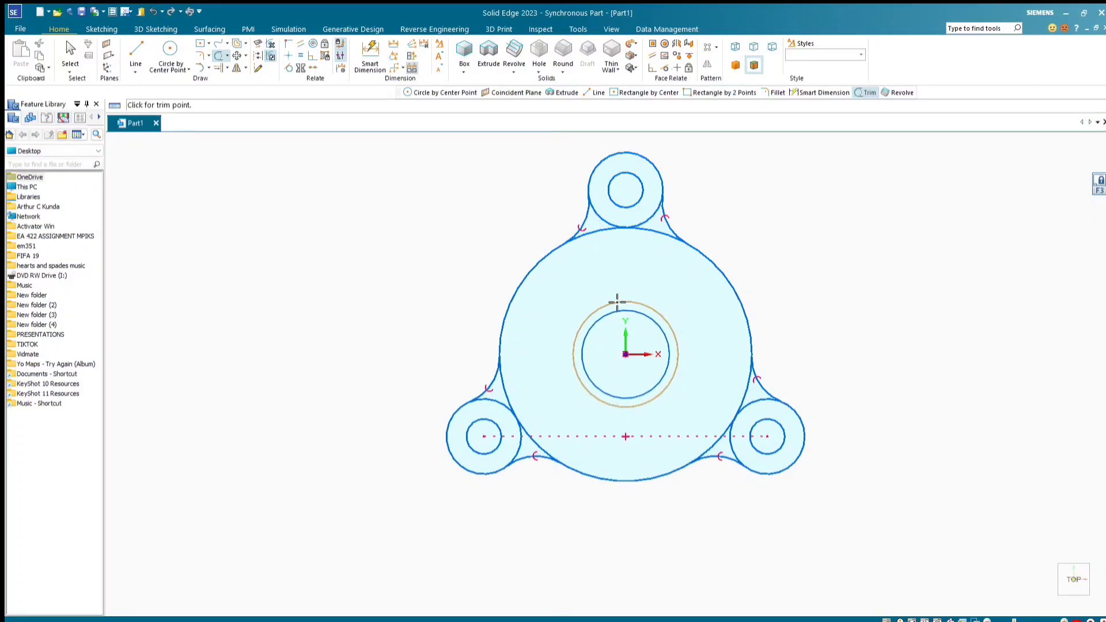
# Trim the overlapping inner arcs of the 108 mm circle and the lug circles at all three lugs, leaving one continuous outer outline
pyautogui.click(600, 237)
pyautogui.click(652, 234)
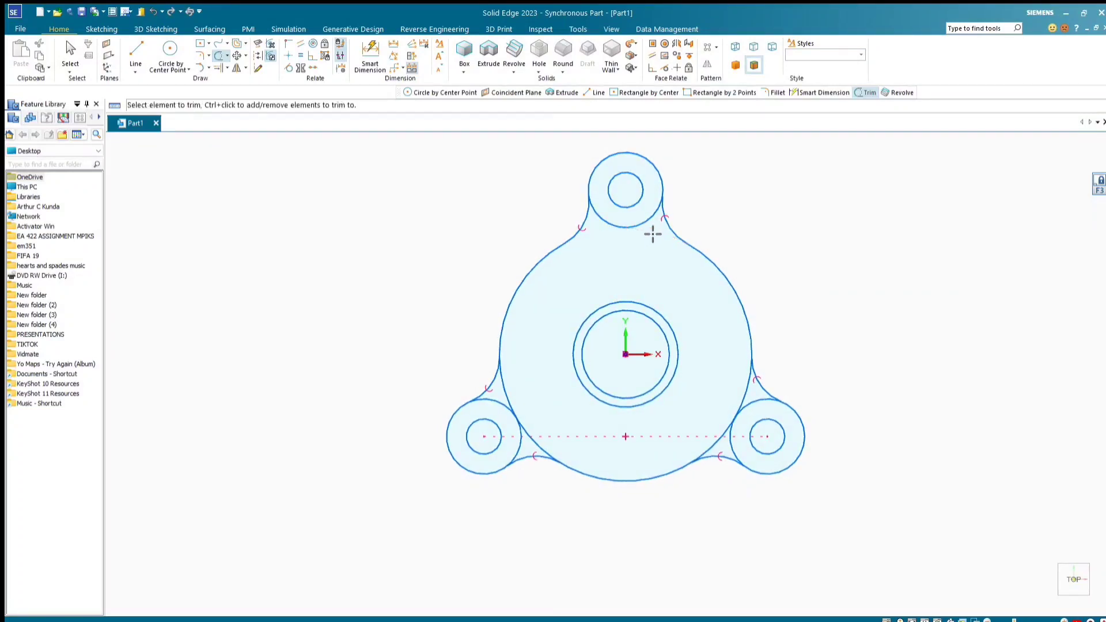
pyautogui.click(647, 224)
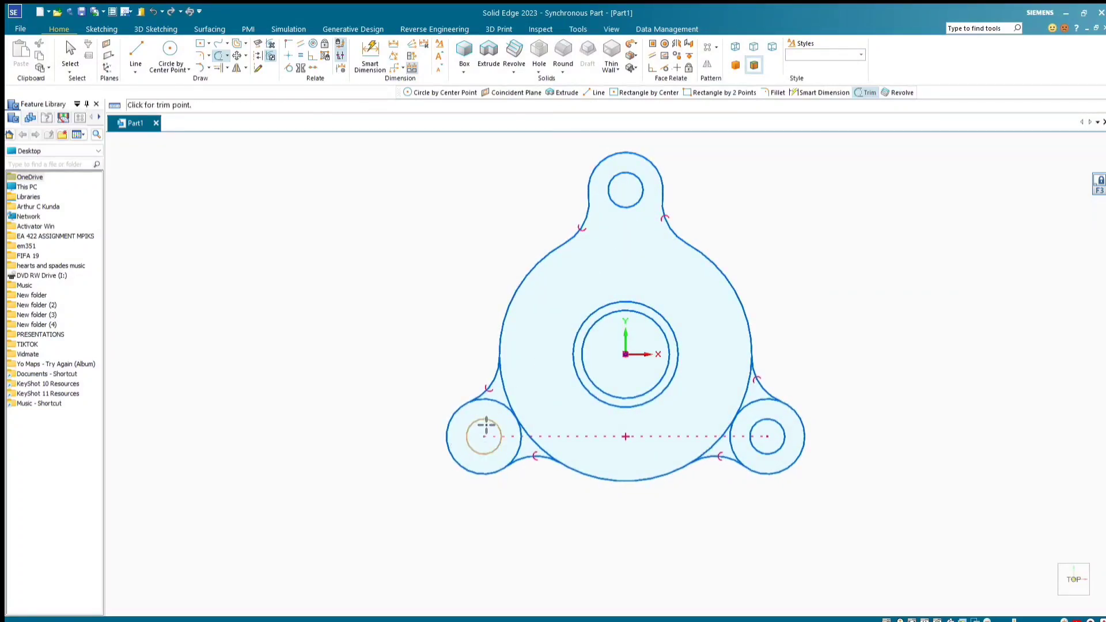
pyautogui.click(516, 418)
pyautogui.click(521, 432)
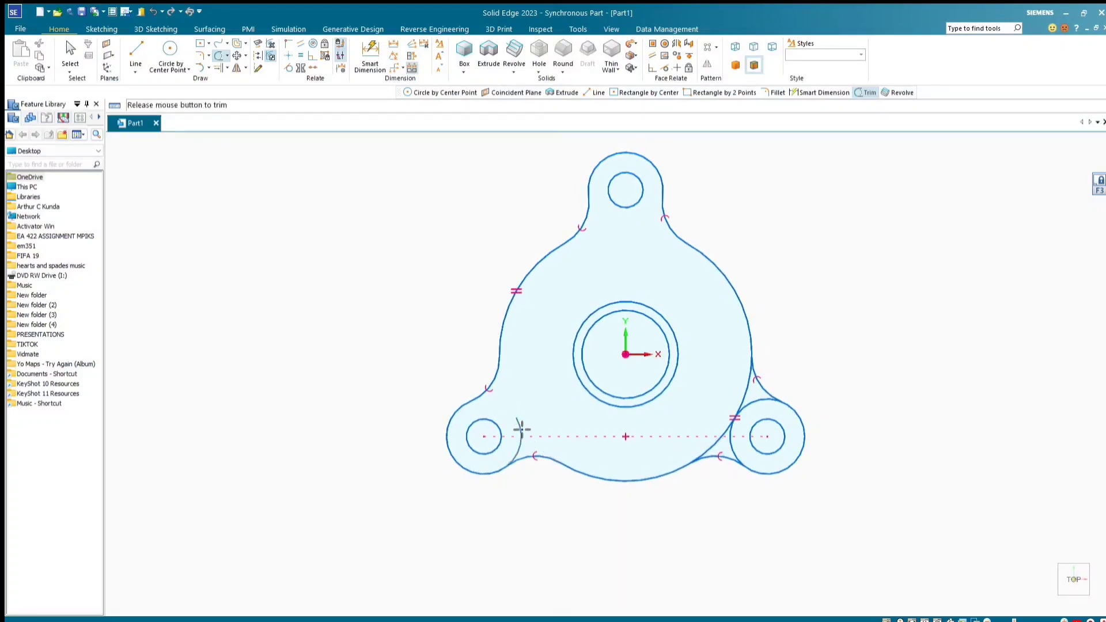
pyautogui.click(741, 415)
pyautogui.click(732, 434)
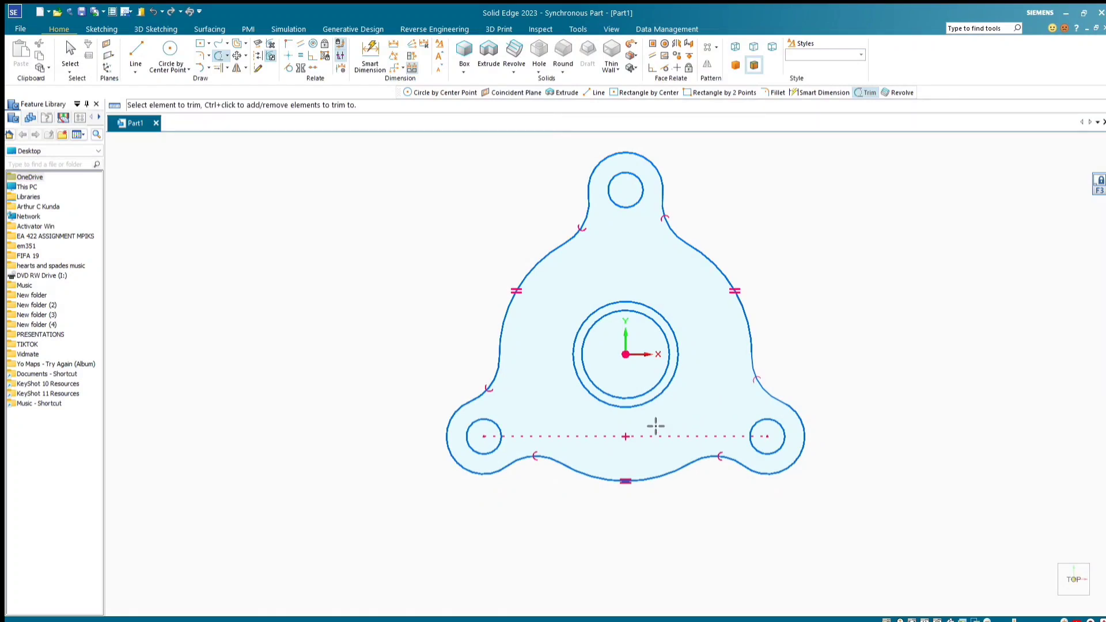
# Extrude the three-lobed profile 7.5 mm, with the lug circles and the inner centre circle as through holes
pyautogui.moveTo(847, 365)
pyautogui.mouseDown(button='middle')
pyautogui.moveTo(729, 420)
pyautogui.moveTo(809, 397)
pyautogui.moveTo(799, 358)
pyautogui.mouseUp(button='middle')
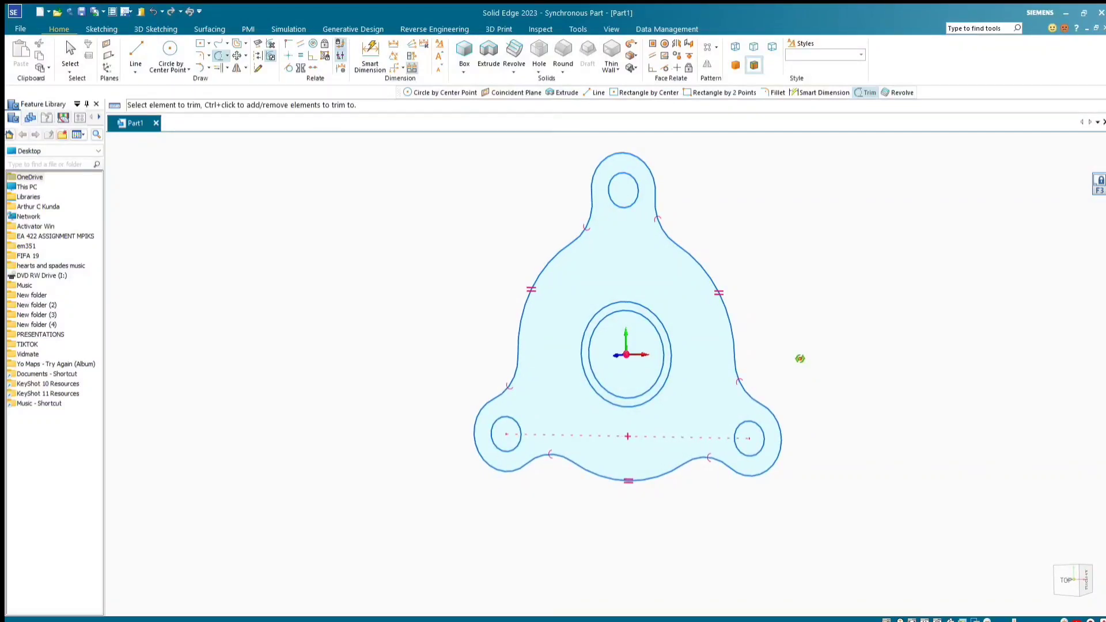
pyautogui.moveTo(800, 359)
pyautogui.mouseDown(button='middle')
pyautogui.moveTo(807, 346)
pyautogui.moveTo(801, 386)
pyautogui.mouseUp(button='middle')
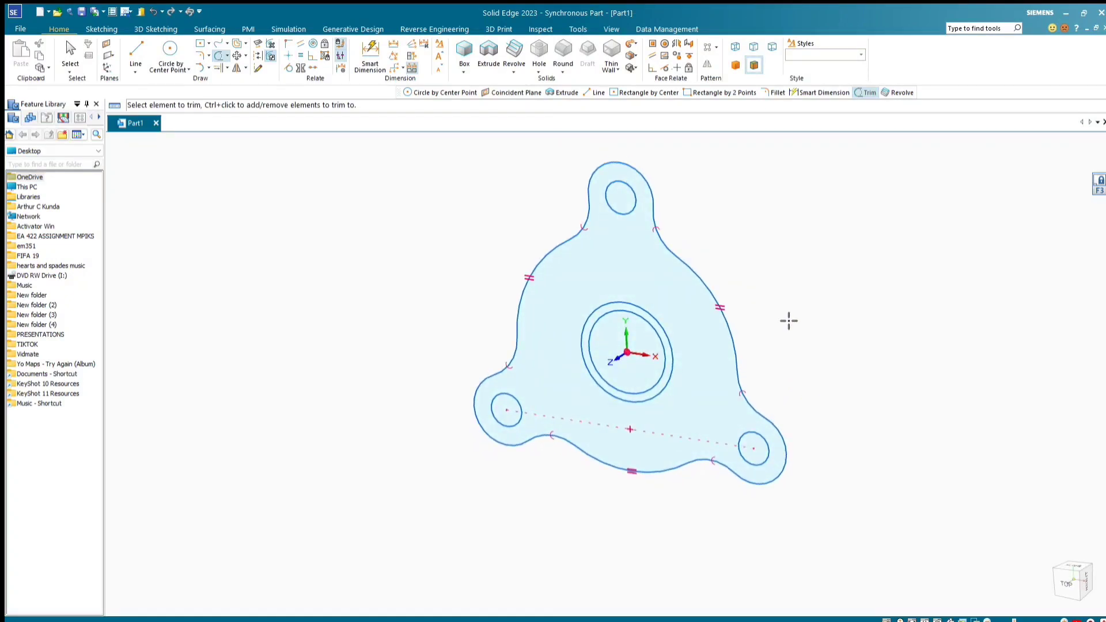
pyautogui.moveTo(786, 316)
pyautogui.mouseDown(button='middle')
pyautogui.moveTo(775, 329)
pyautogui.moveTo(588, 148)
pyautogui.mouseUp(button='middle')
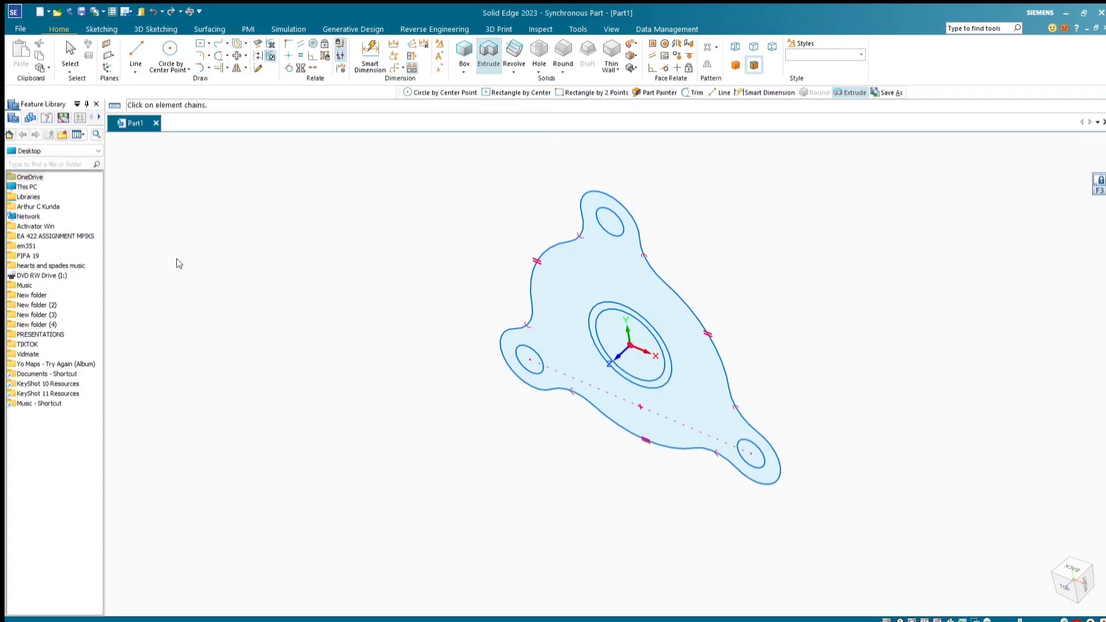
pyautogui.click(673, 294)
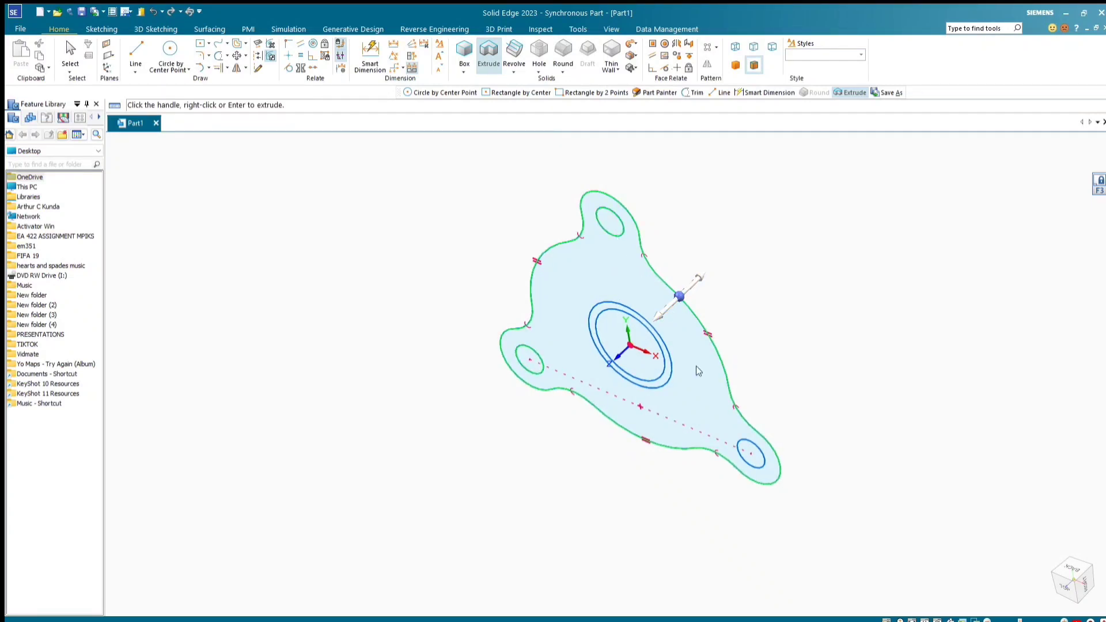
pyautogui.click(735, 442)
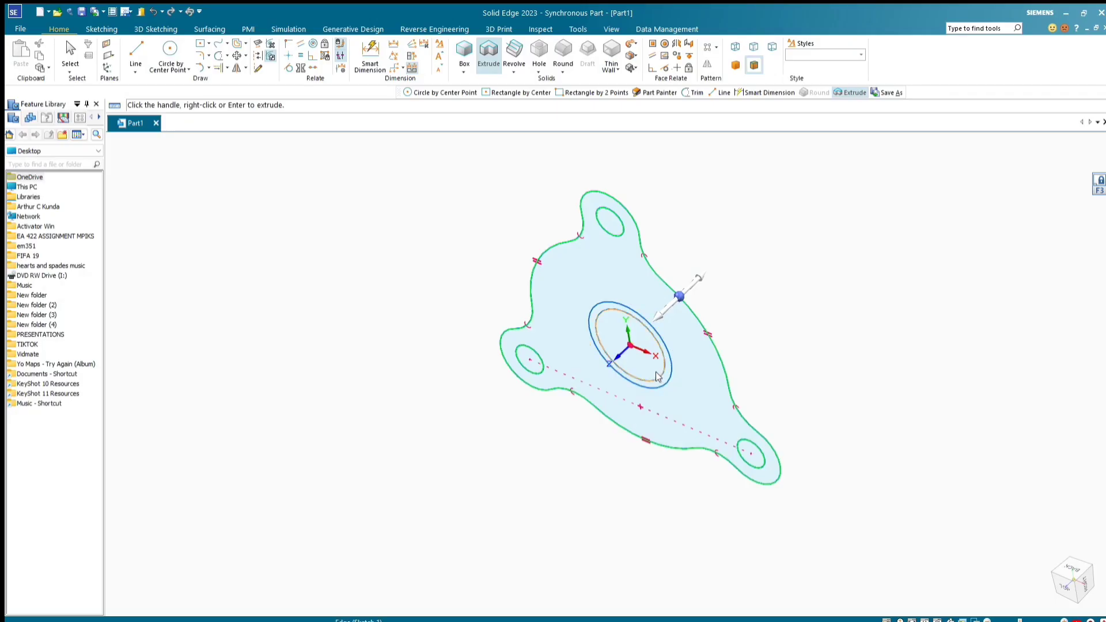
pyautogui.rightClick(649, 390)
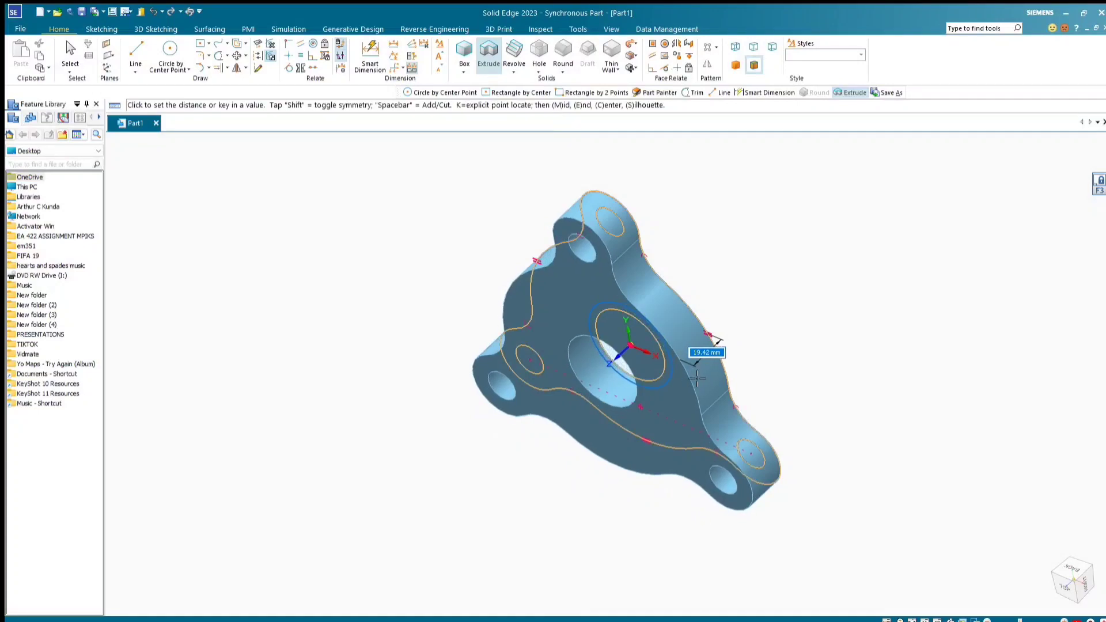
pyautogui.write('7.5')
pyautogui.press('Return')
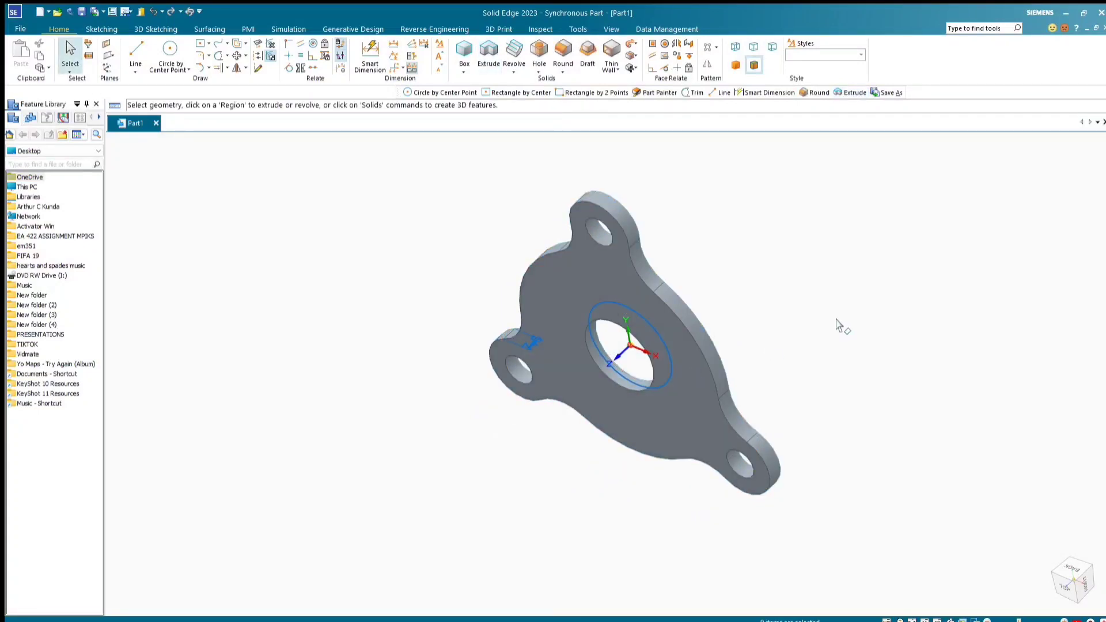
# Try to extrude the ring between the two small concentric centre circles 70 mm outward from the flange face
pyautogui.moveTo(840, 322); pyautogui.dragTo(707, 440, button='middle')
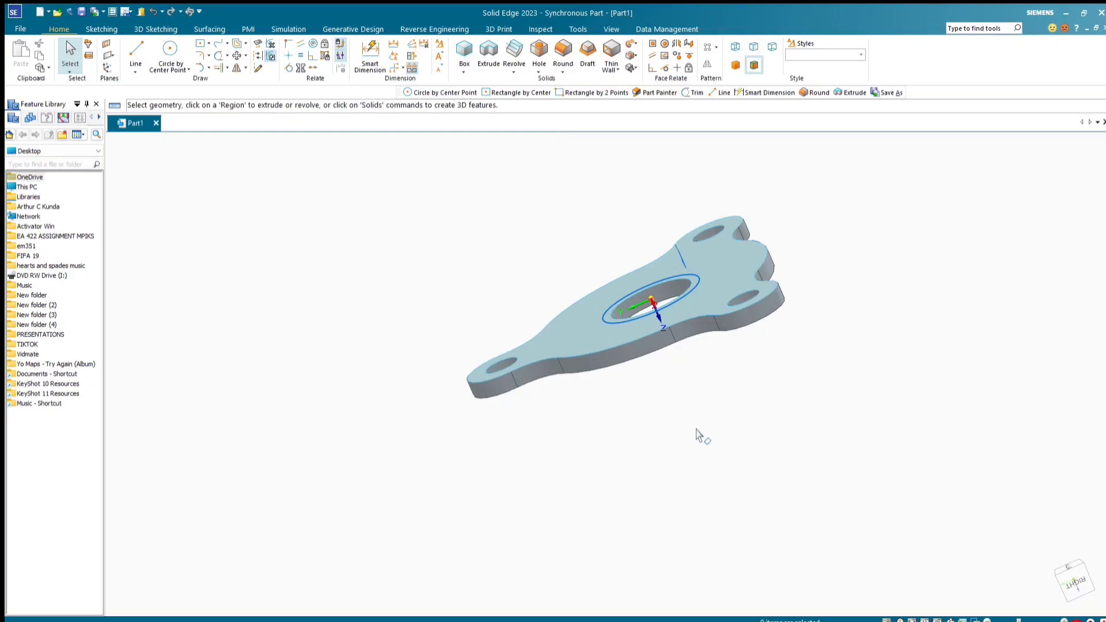
pyautogui.moveTo(743, 365); pyautogui.dragTo(761, 360, button='middle')
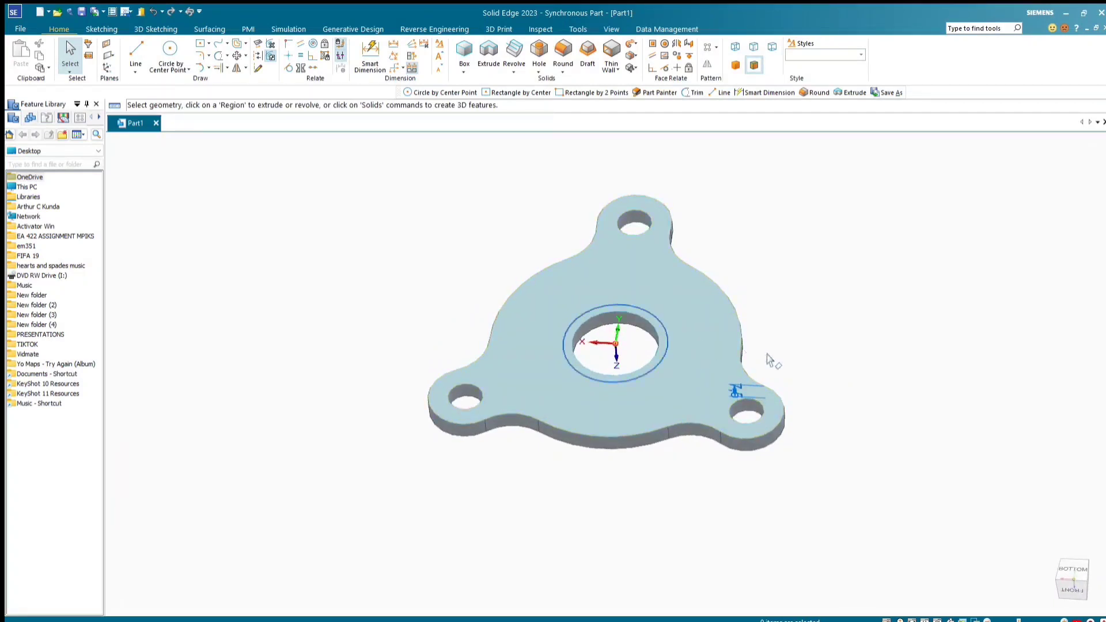
pyautogui.scroll(-3, 683, 548)
pyautogui.scroll(3, 646, 438)
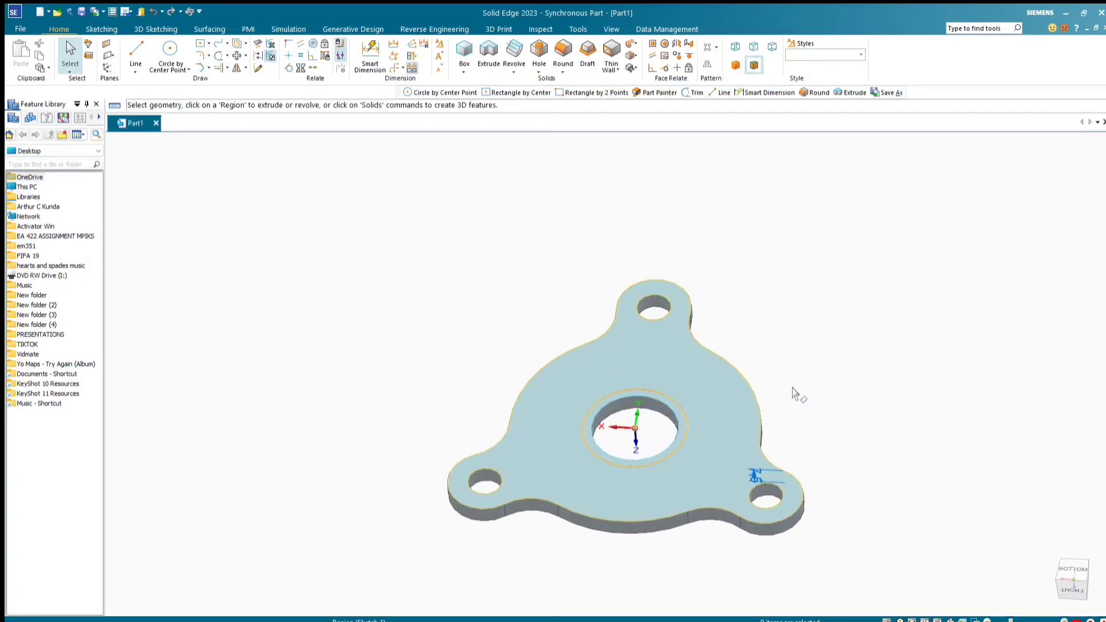
pyautogui.moveTo(793, 391); pyautogui.dragTo(834, 393, button='middle')
pyautogui.moveTo(734, 517); pyautogui.dragTo(810, 531, button='middle')
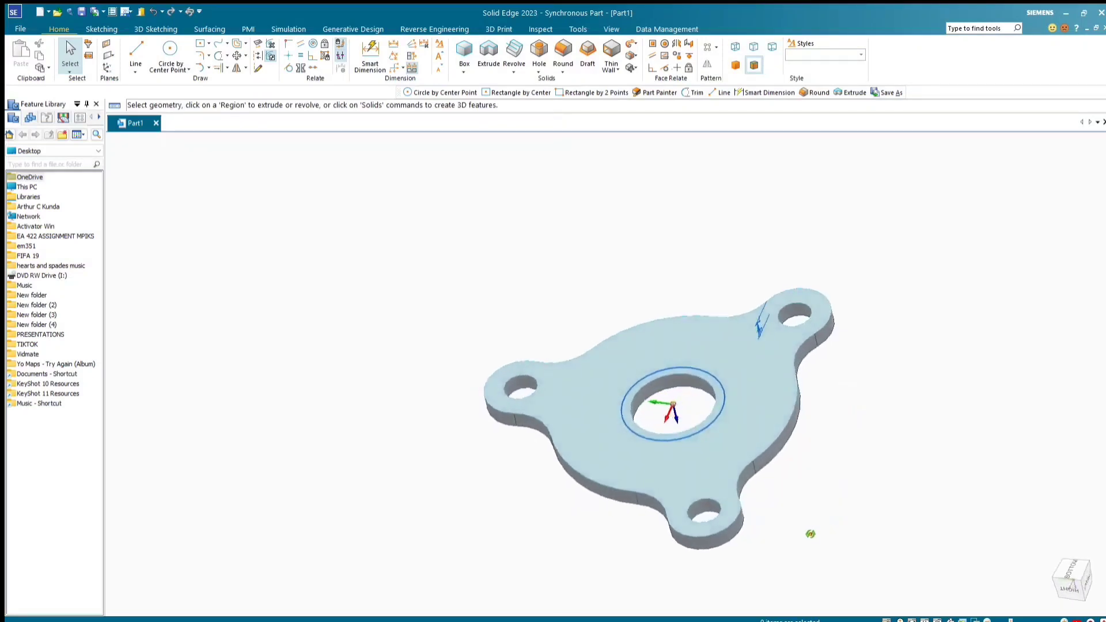
pyautogui.click(483, 50)
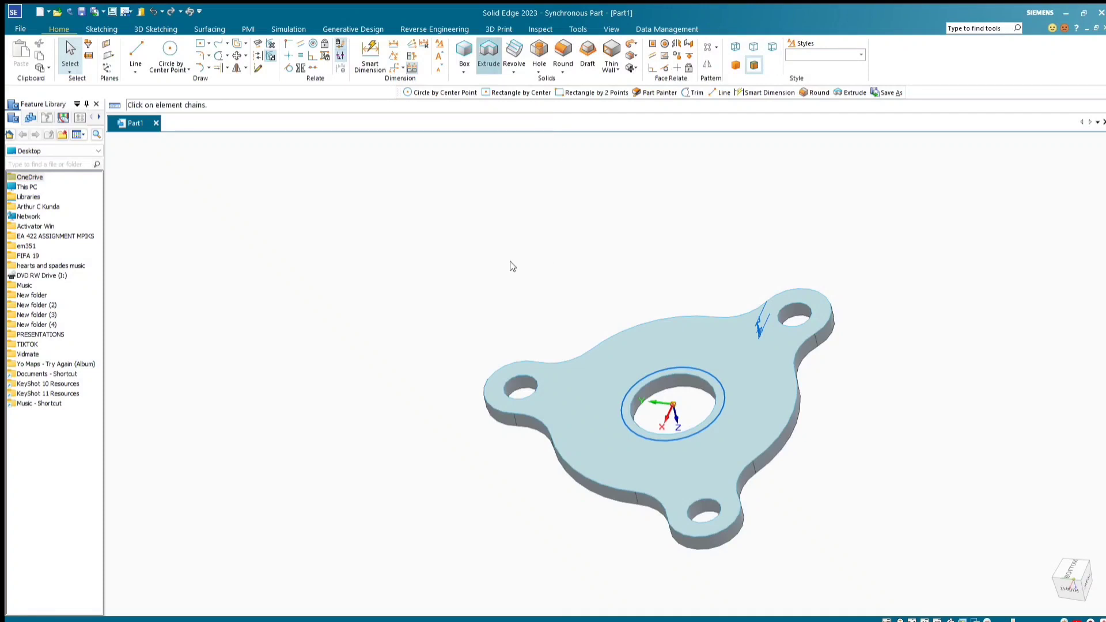
pyautogui.click(665, 371)
pyautogui.click(680, 370)
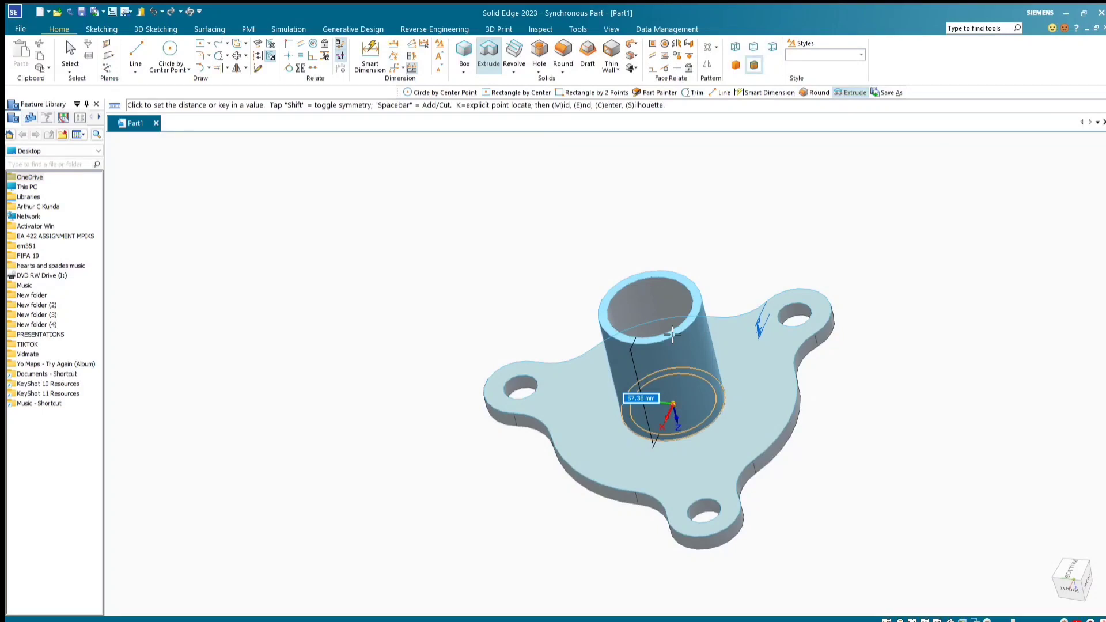
pyautogui.write('70')
pyautogui.press('Return')
pyautogui.moveTo(802, 452)
pyautogui.mouseDown(button='middle')
pyautogui.moveTo(862, 472)
pyautogui.moveTo(856, 459)
pyautogui.moveTo(758, 479)
pyautogui.moveTo(773, 561)
pyautogui.mouseUp(button='middle')
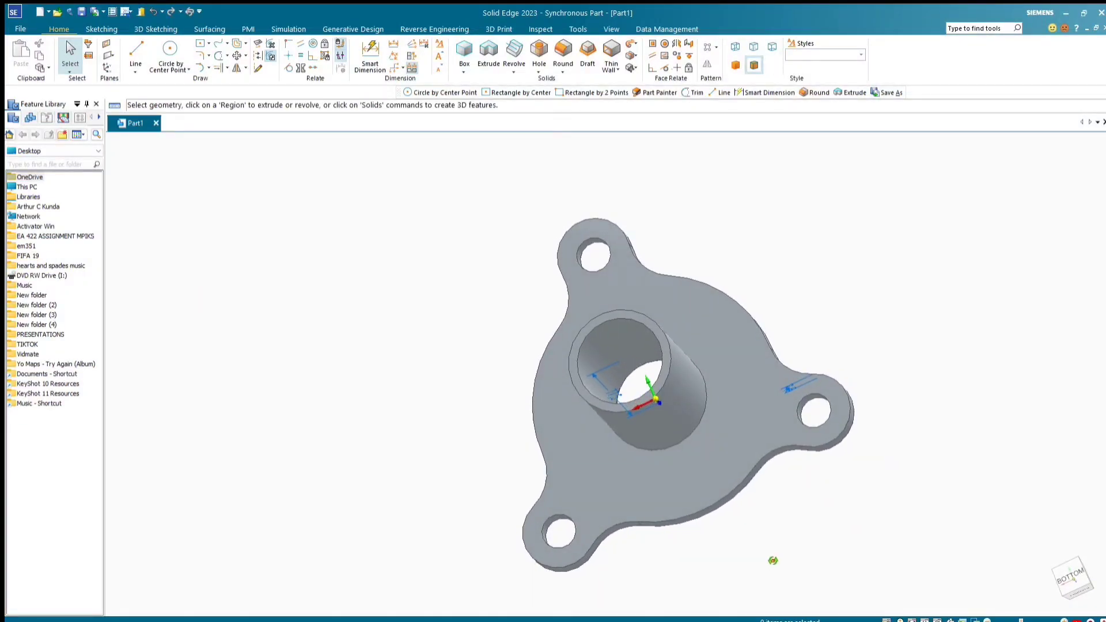
pyautogui.moveTo(773, 561)
pyautogui.mouseDown(button='middle')
pyautogui.moveTo(773, 508)
pyautogui.moveTo(753, 506)
pyautogui.moveTo(759, 491)
pyautogui.moveTo(733, 451)
pyautogui.moveTo(817, 521)
pyautogui.mouseUp(button='middle')
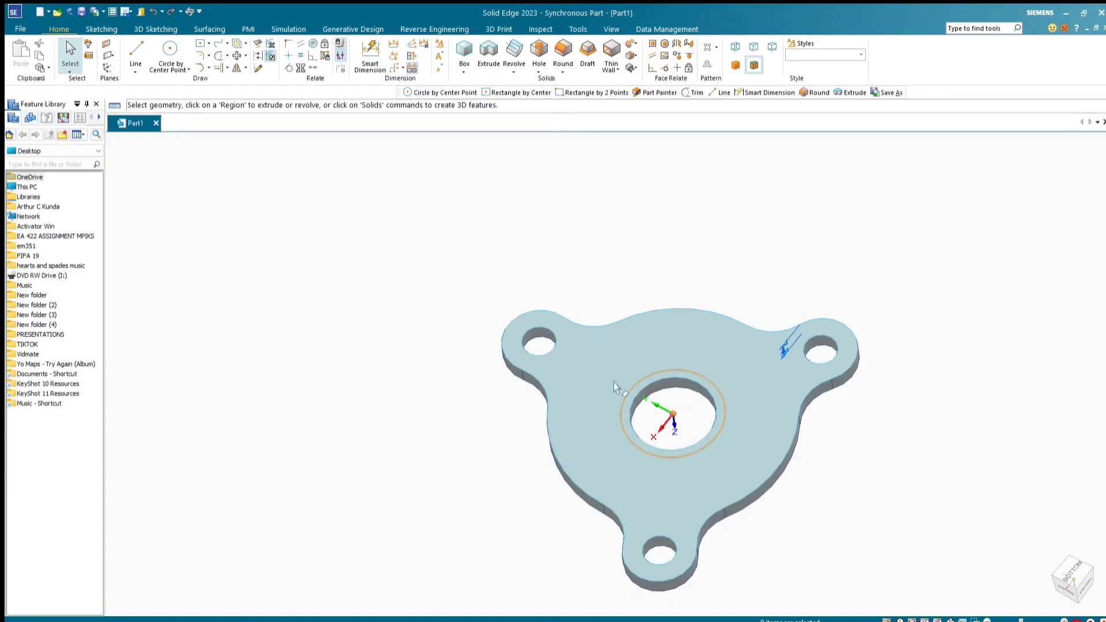
# Draw a circle 90 mm in diameter, centred on the origin, on the flange's bottom face
pyautogui.click(178, 50)
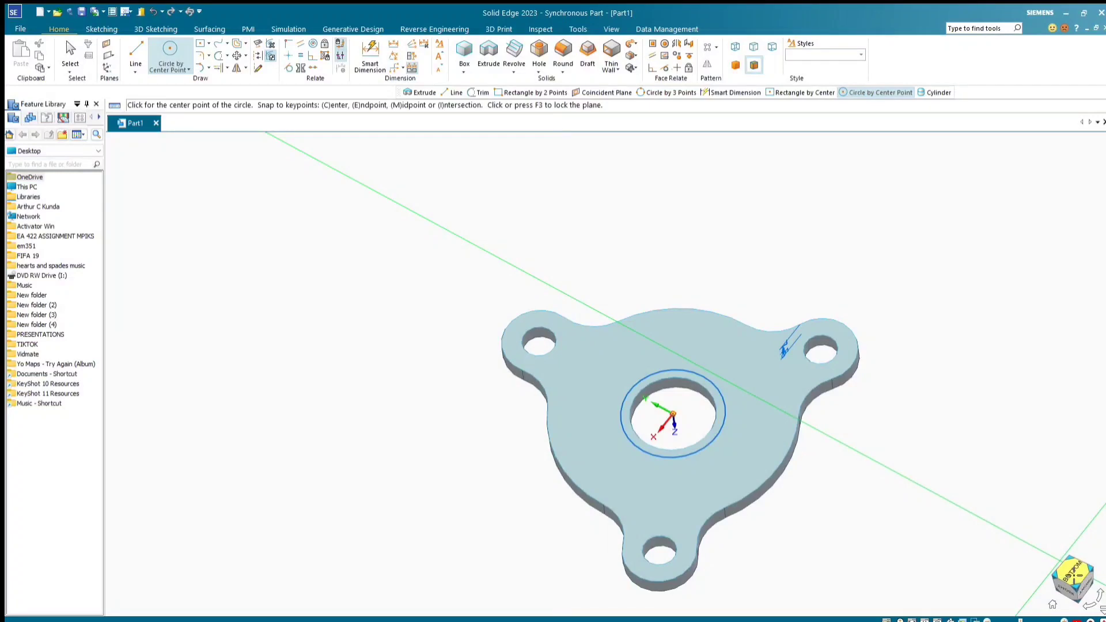
pyautogui.click(1073, 576)
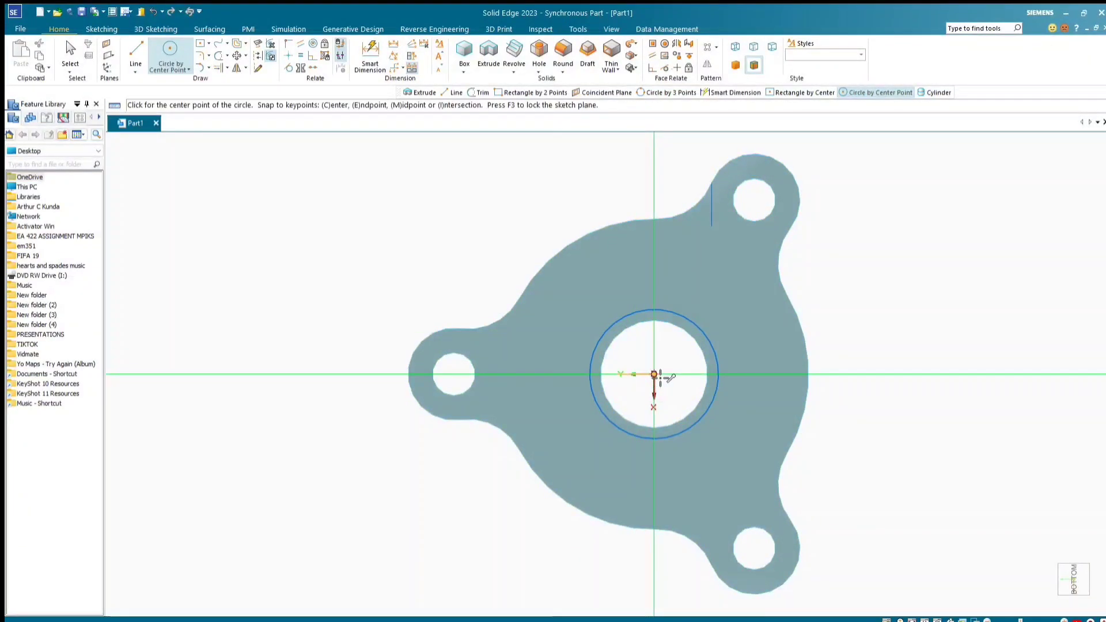
pyautogui.click(654, 375)
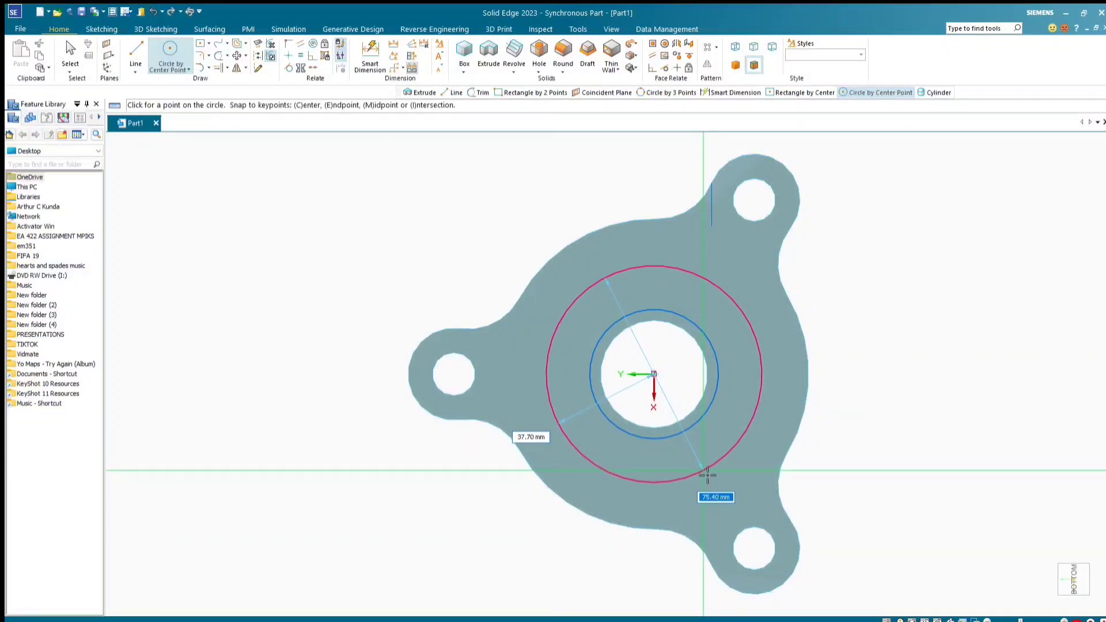
pyautogui.write('9')
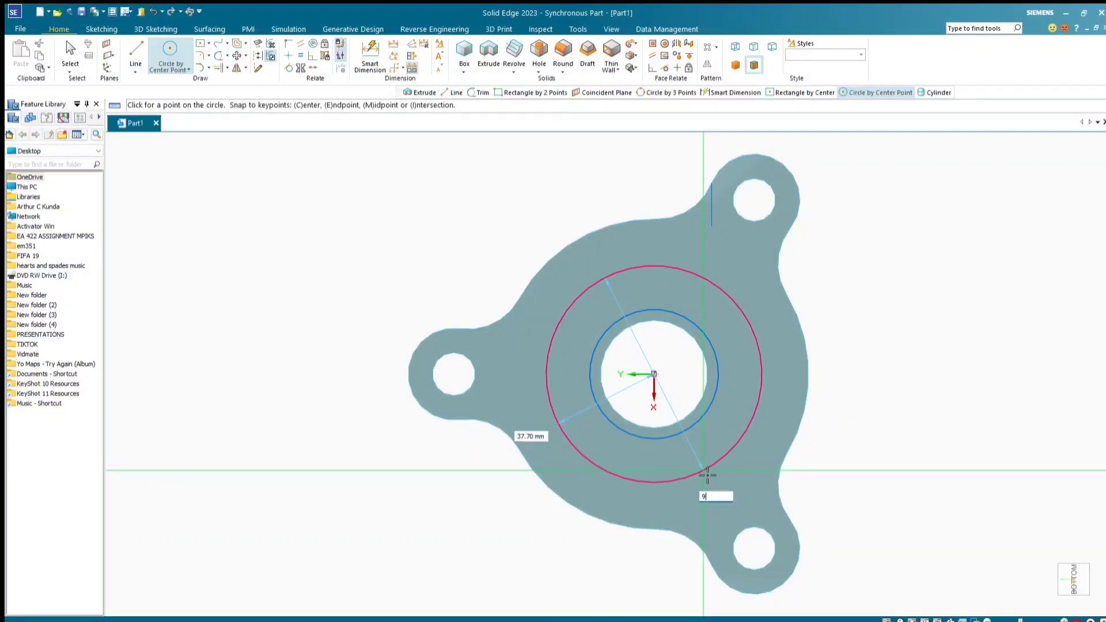
pyautogui.write('0')
pyautogui.press('Return')
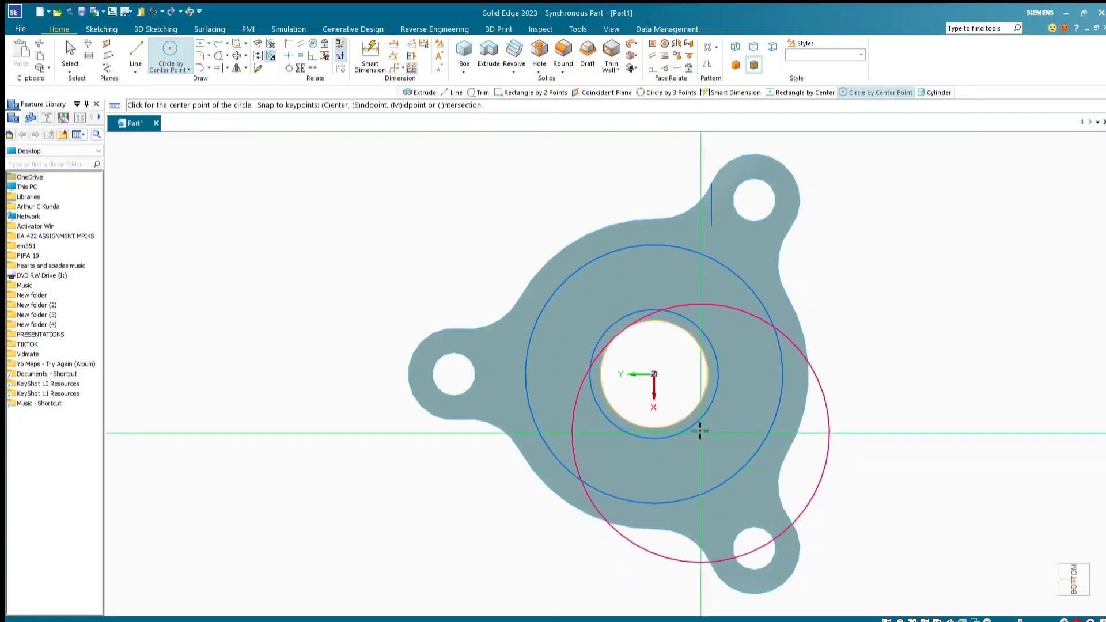
# Draw a concentric circle at the origin inside the 90 mm one, with a diameter of 37.5*2 mm
pyautogui.click(654, 375)
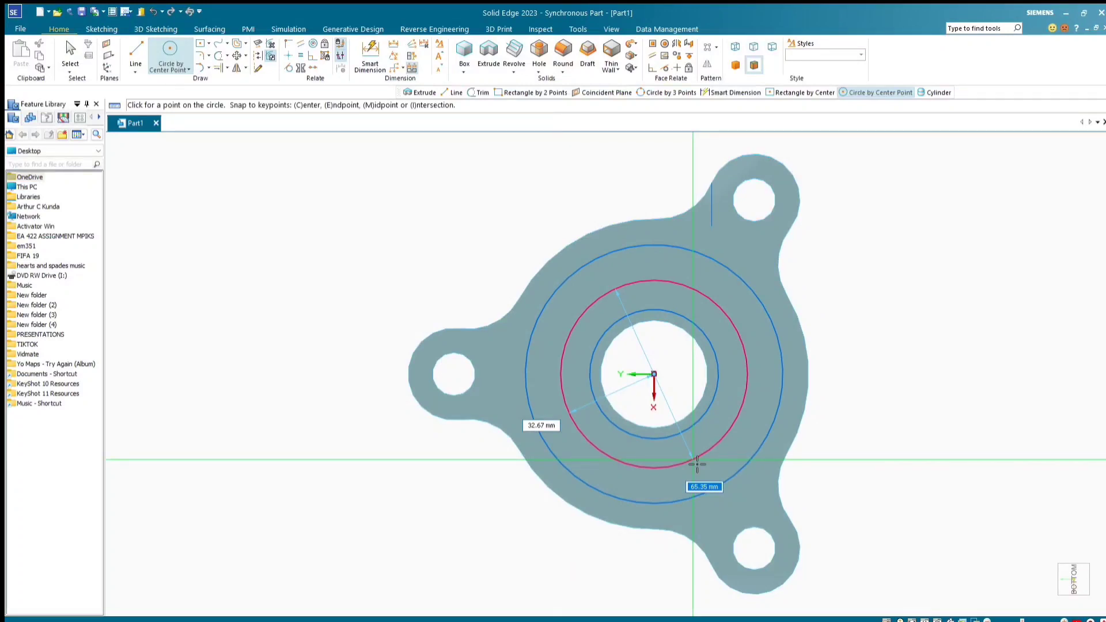
pyautogui.write('3')
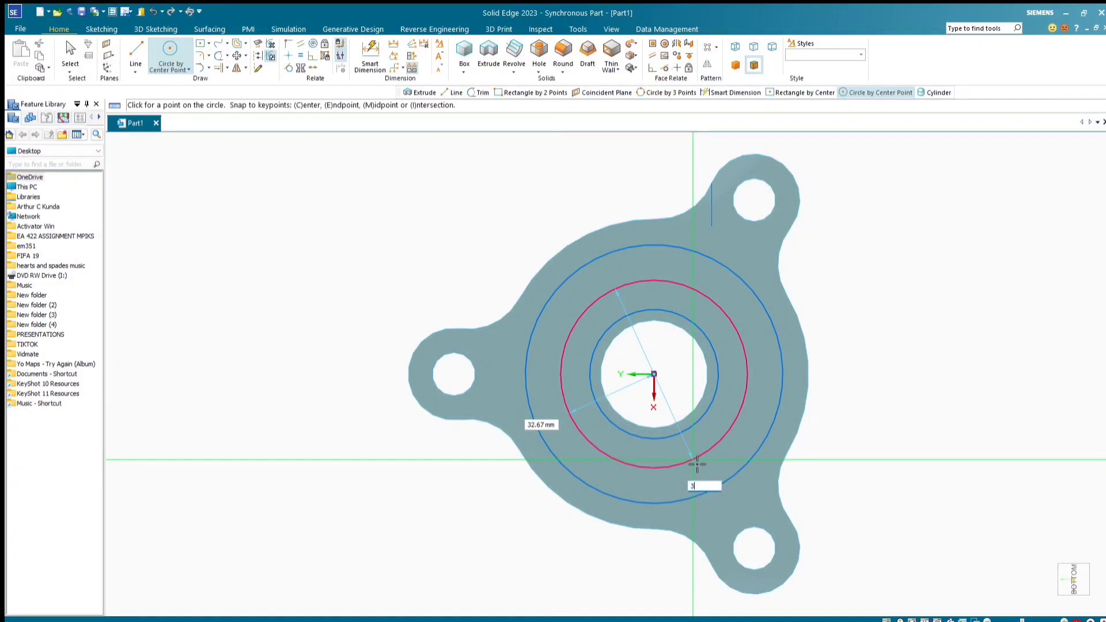
pyautogui.write('7.5*2')
pyautogui.press('Return')
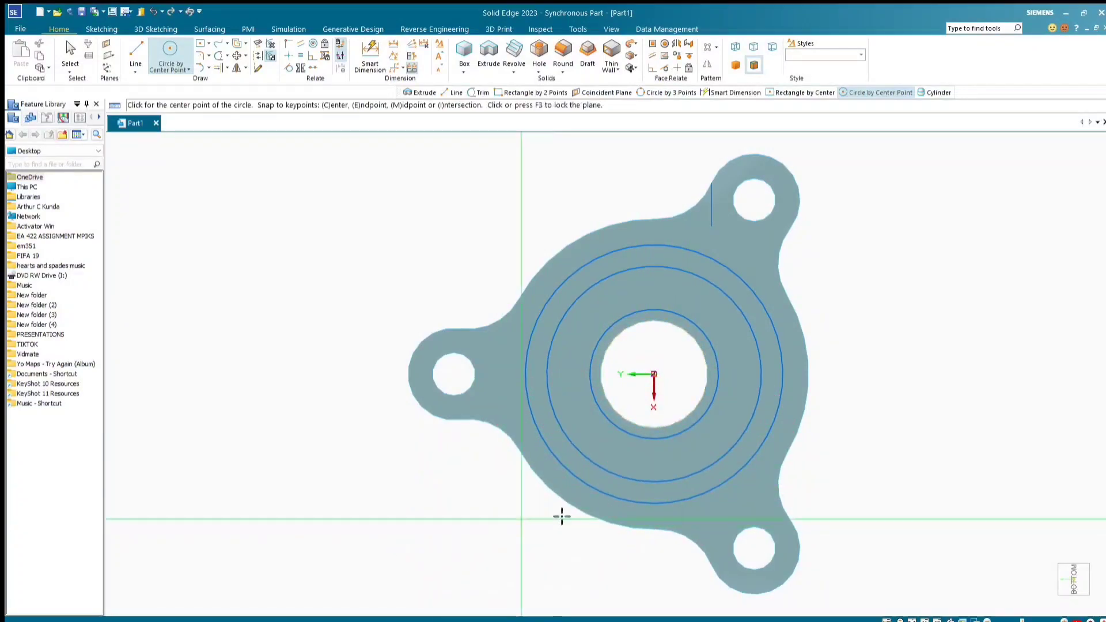
# Extrude the ring between the 90 mm and 75 mm circles 70 mm outward from the flange face
pyautogui.moveTo(934, 418); pyautogui.dragTo(887, 325, button='middle')
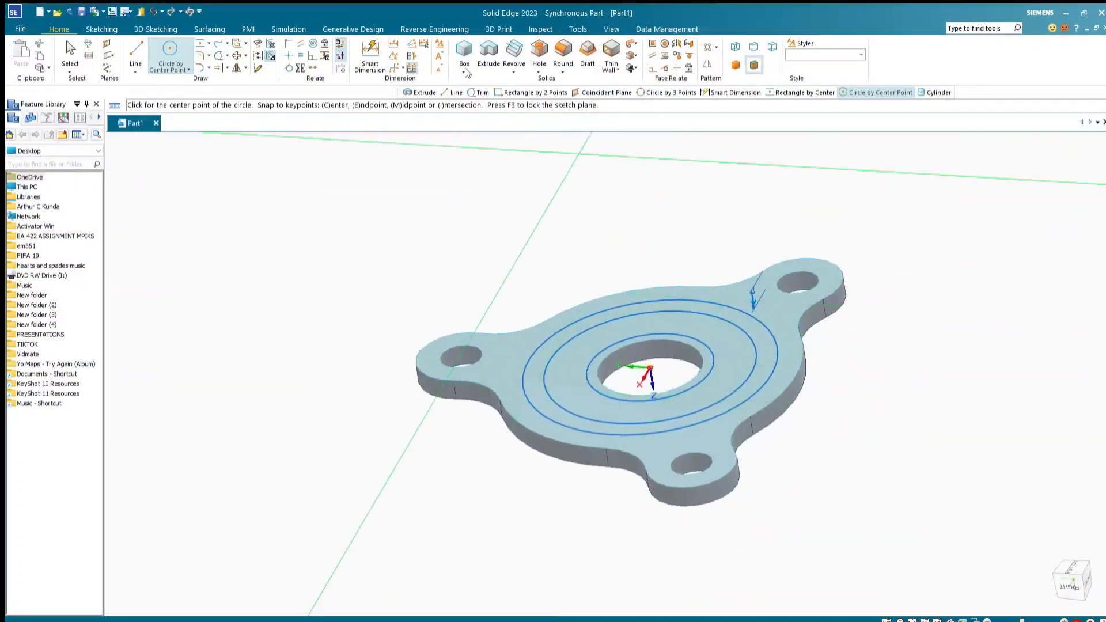
pyautogui.click(490, 49)
pyautogui.click(752, 386)
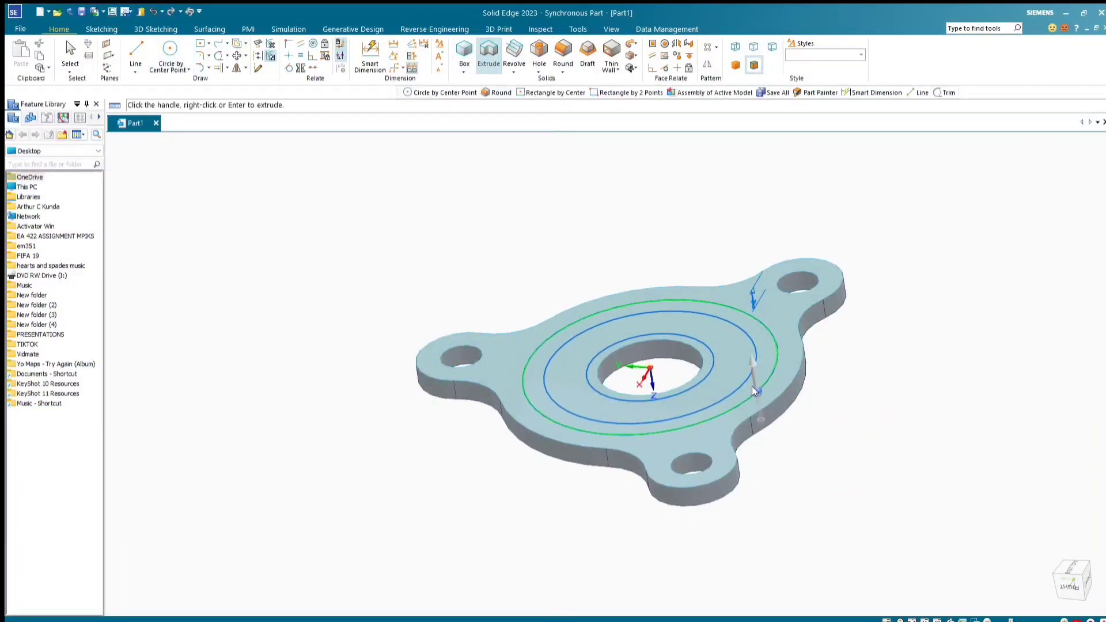
pyautogui.click(750, 373)
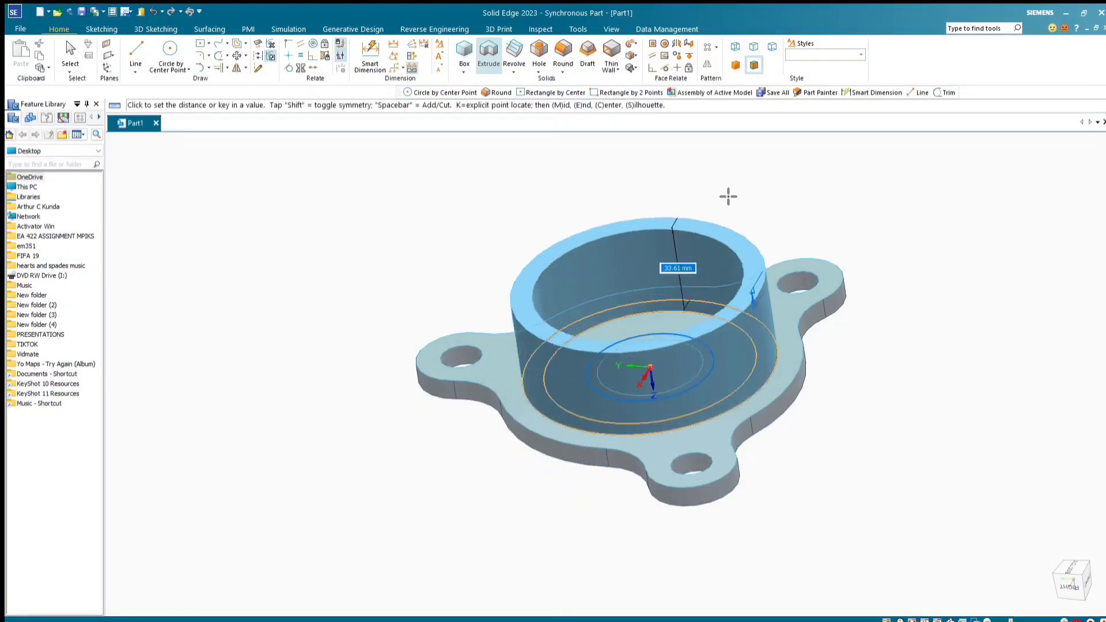
pyautogui.write('70')
pyautogui.press('Return')
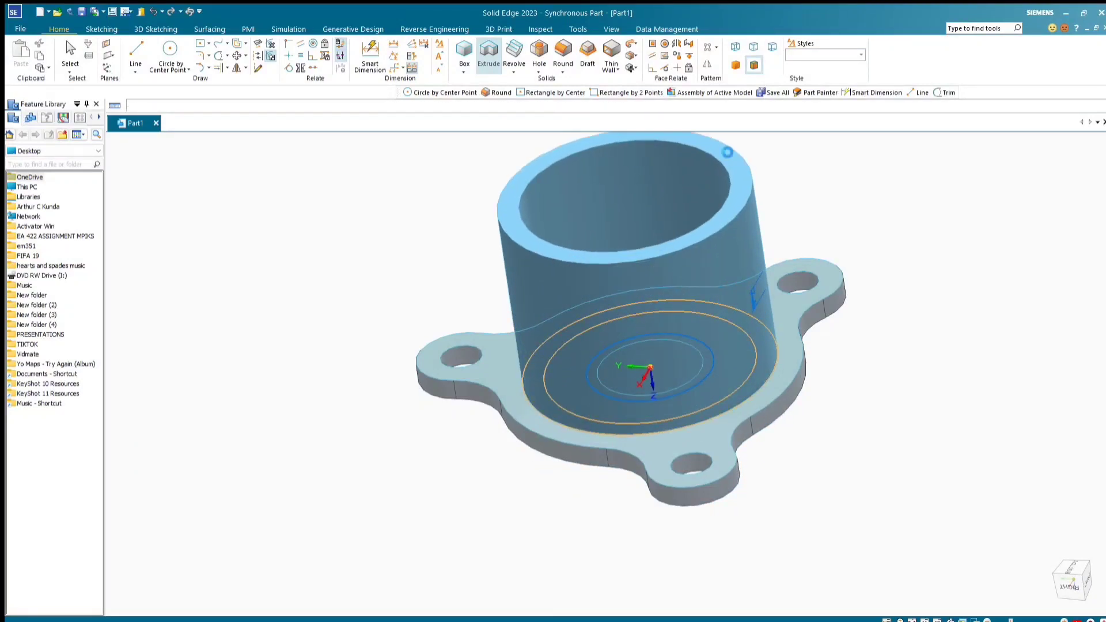
# Extrude the tube's inner rim edge down through the flange as a cut, opening the bore to the tube's inner diameter
pyautogui.moveTo(674, 176); pyautogui.dragTo(648, 579, button='middle')
pyautogui.click(488, 53)
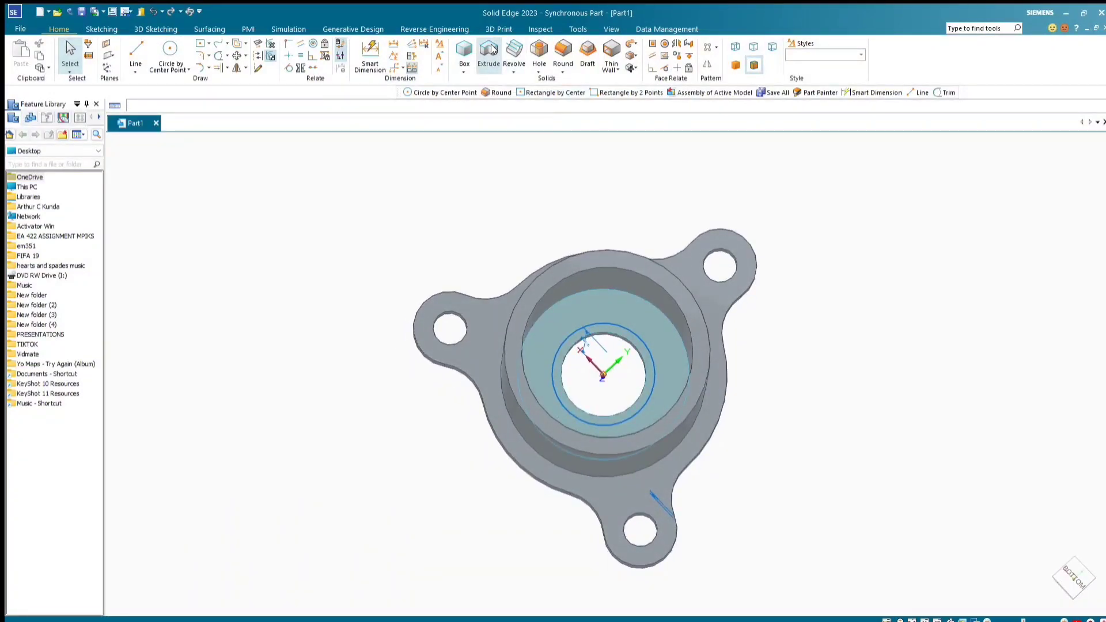
pyautogui.moveTo(810, 376); pyautogui.dragTo(828, 318, button='middle')
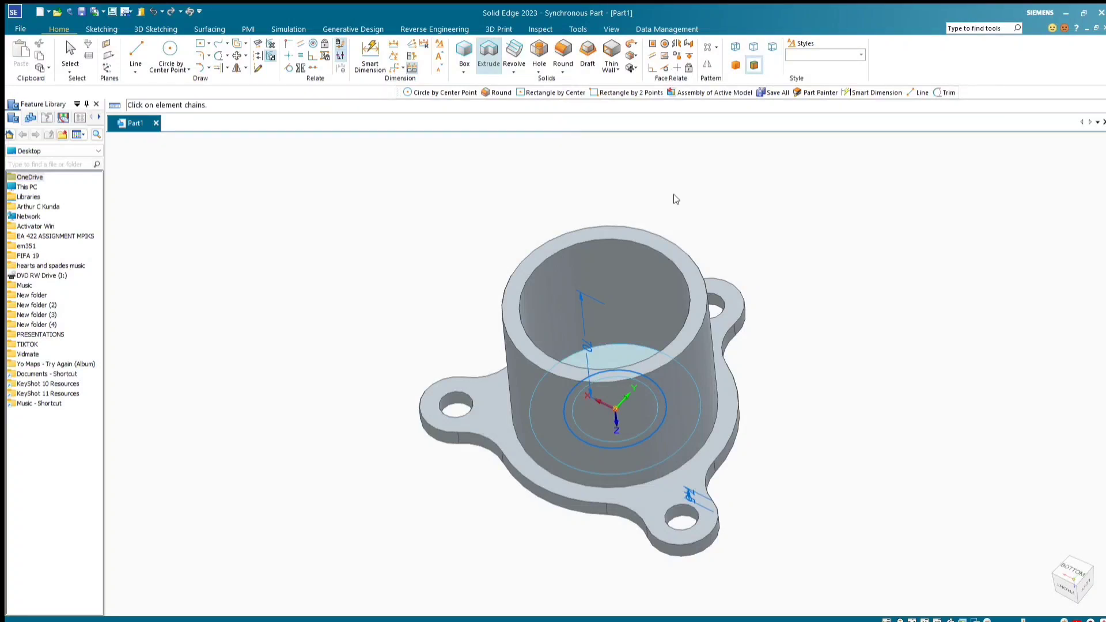
pyautogui.moveTo(797, 274); pyautogui.dragTo(809, 319, button='middle')
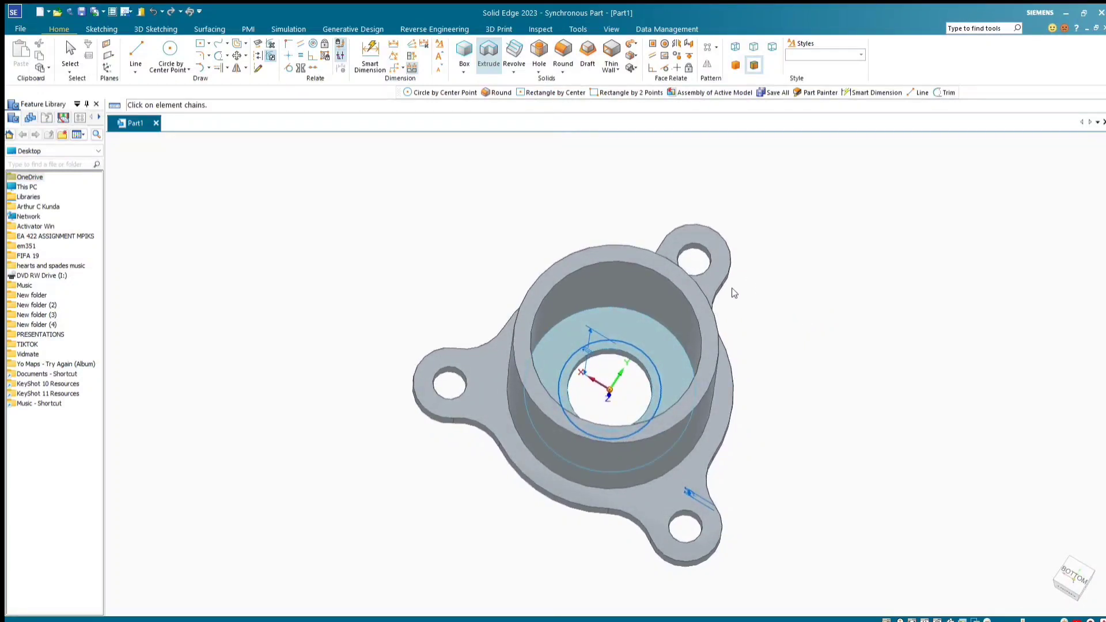
pyautogui.click(658, 277)
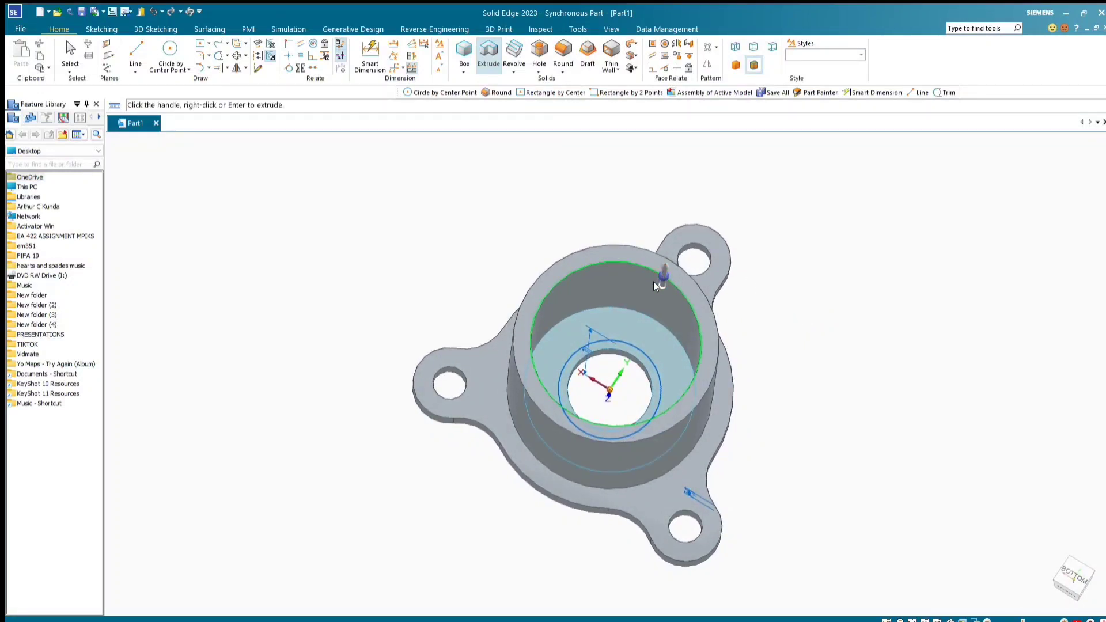
pyautogui.click(654, 282)
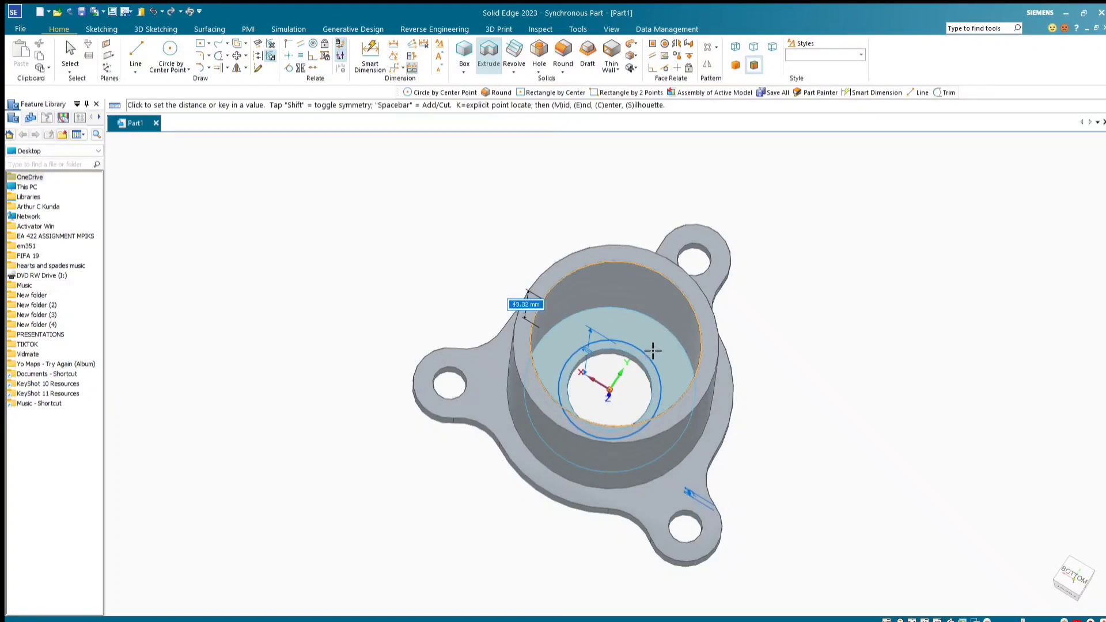
pyautogui.press('Escape')
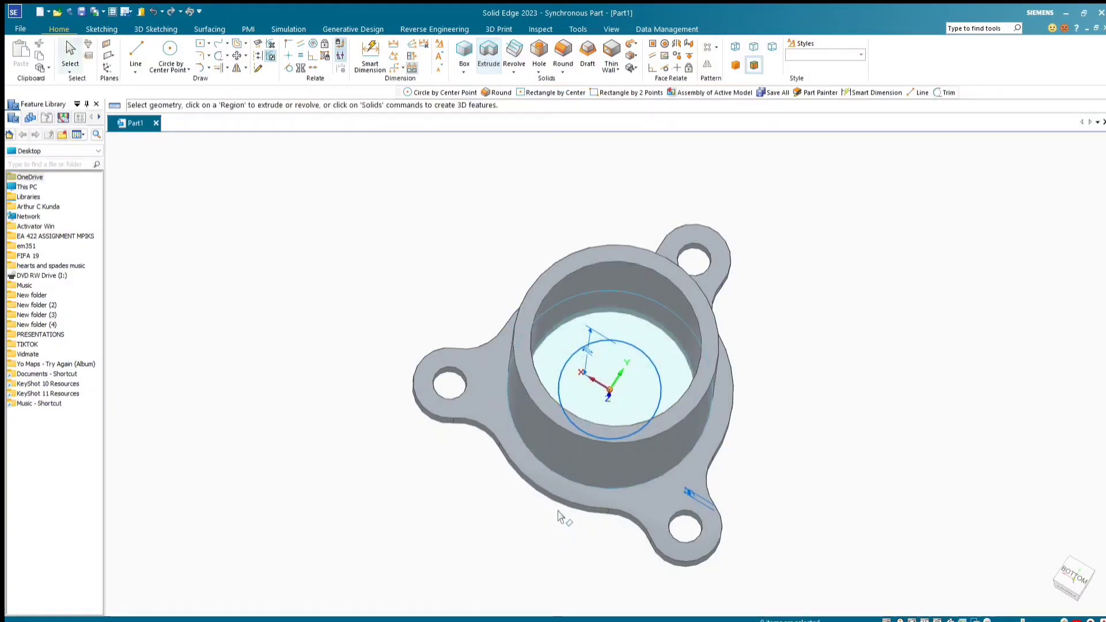
# Round the edge where the tube's outer wall meets the flange face with a 5 mm radius
pyautogui.moveTo(840, 388); pyautogui.dragTo(765, 167, button='middle')
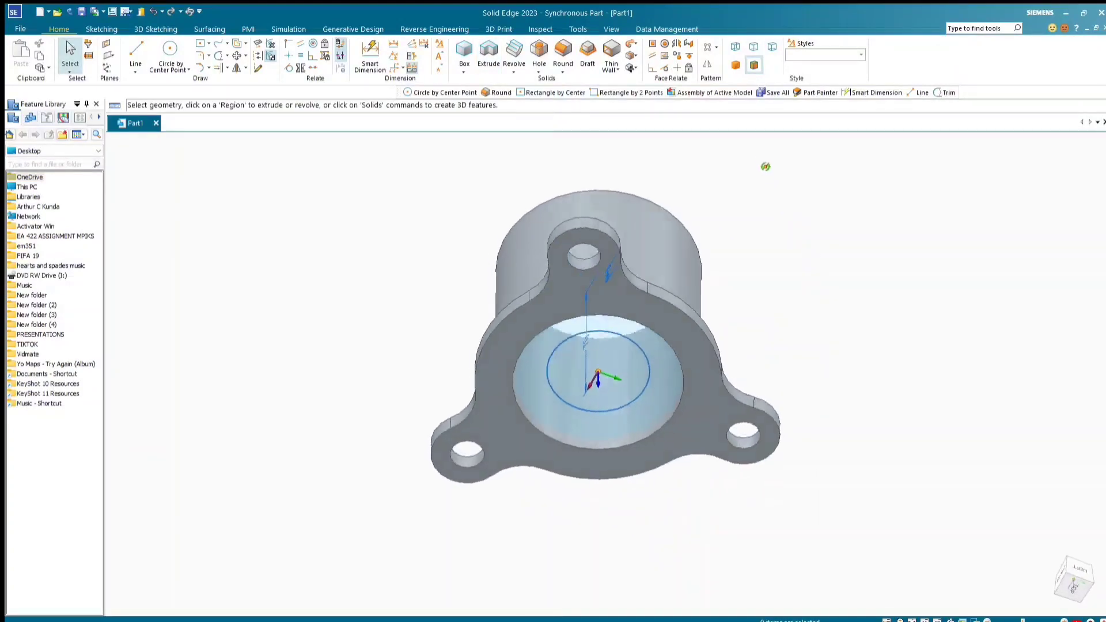
pyautogui.click(627, 413)
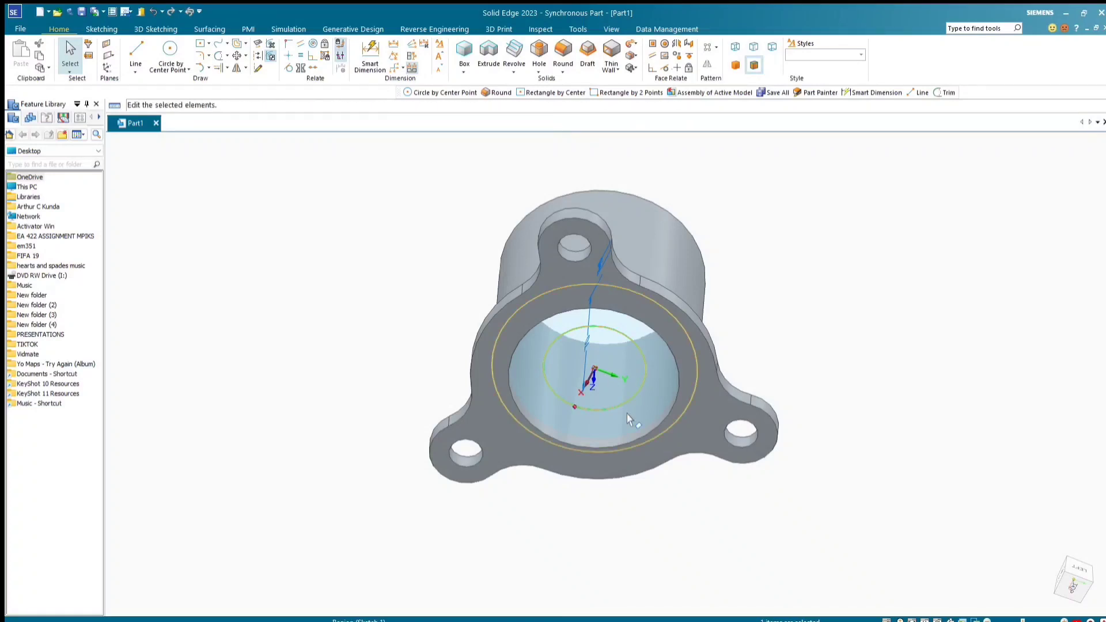
pyautogui.press('Escape')
pyautogui.moveTo(833, 303); pyautogui.dragTo(756, 488, button='middle')
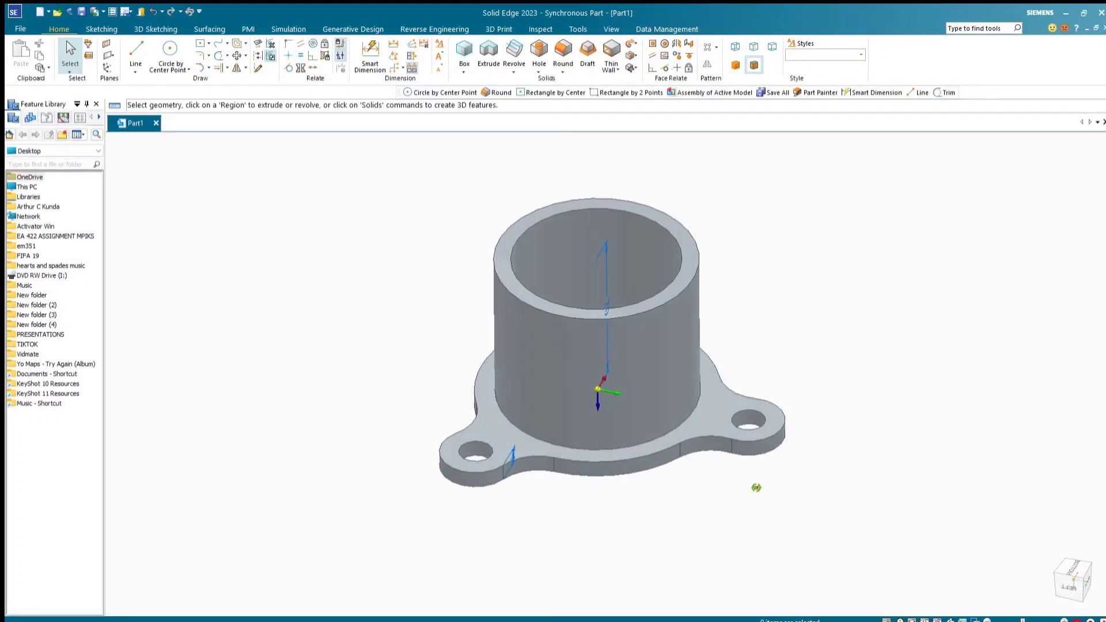
pyautogui.moveTo(756, 488); pyautogui.dragTo(692, 464, button='middle')
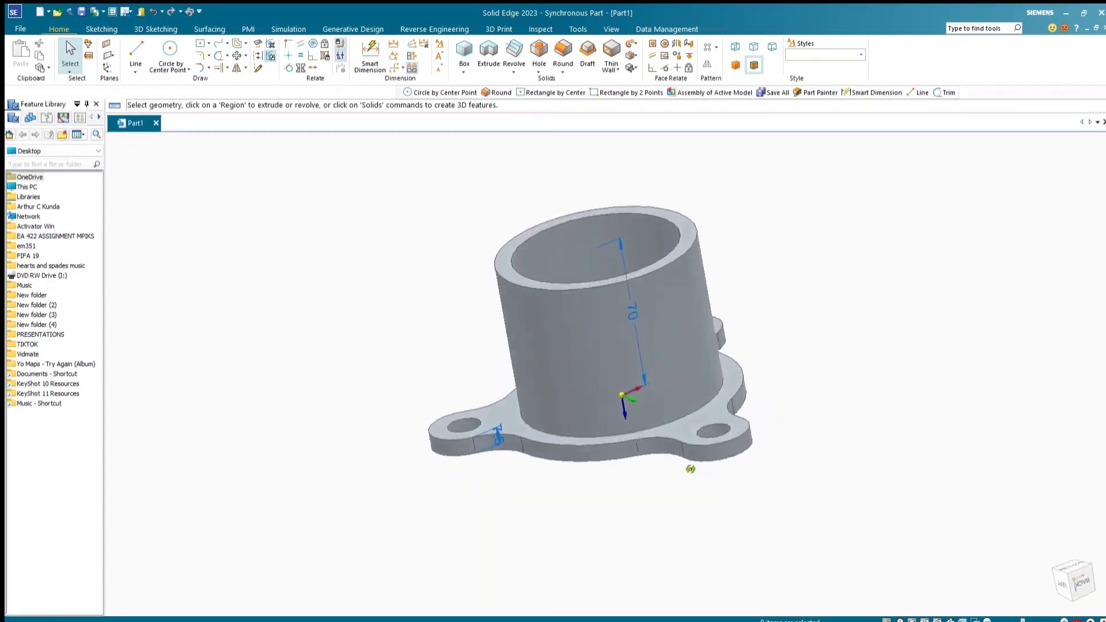
pyautogui.click(563, 53)
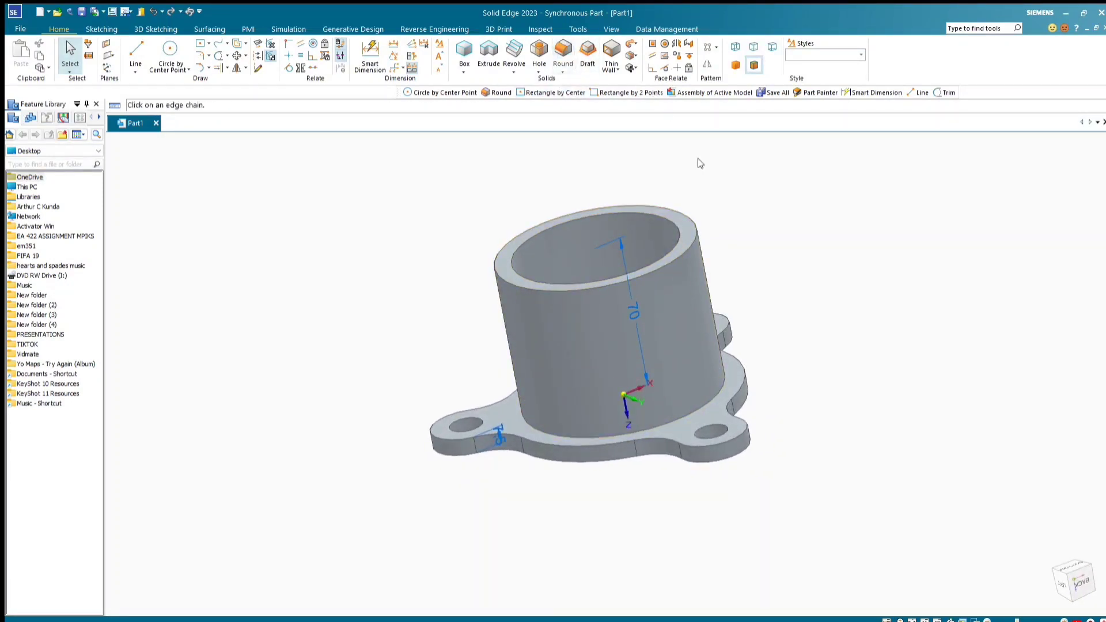
pyautogui.click(700, 399)
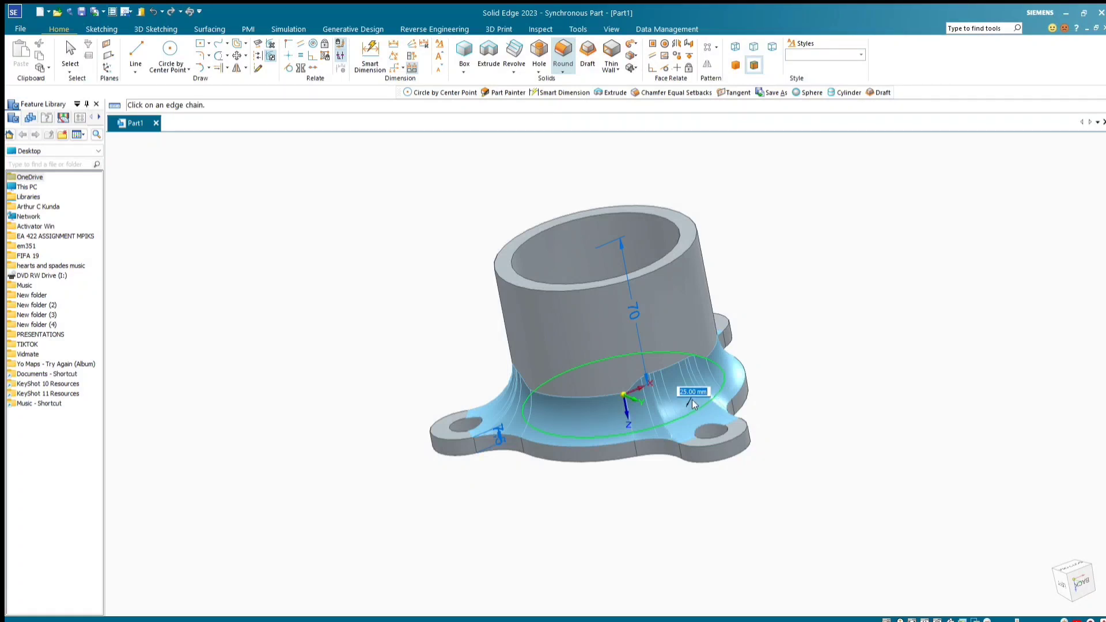
pyautogui.write('5')
pyautogui.press('Return')
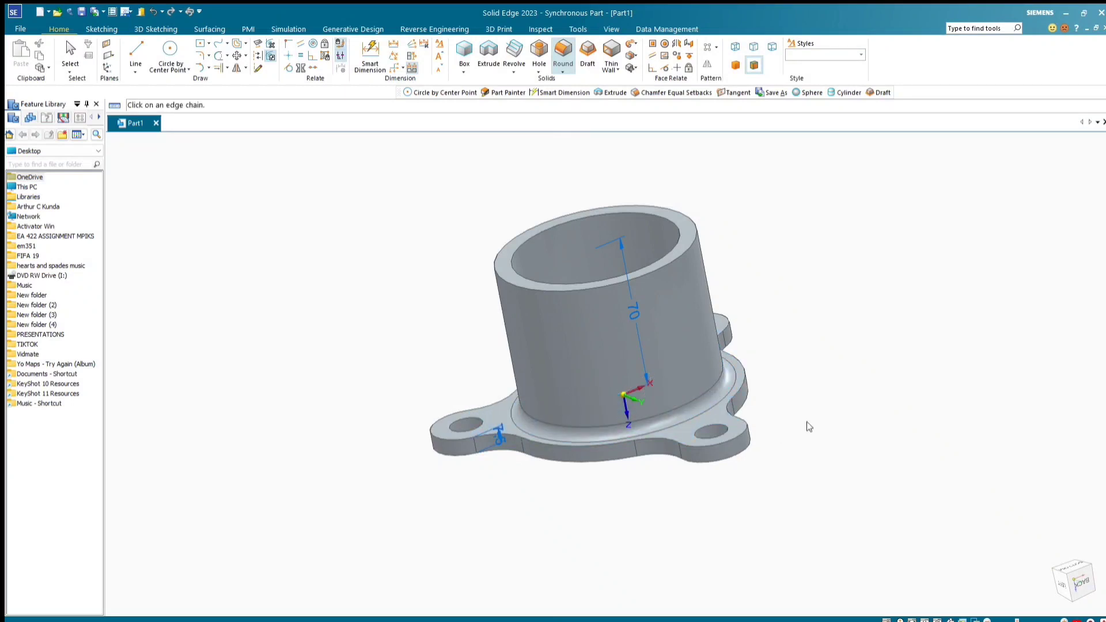
# Create a reference plane normal to the tube's outer rim edge, about a quarter of the way around the rim
pyautogui.moveTo(807, 424); pyautogui.dragTo(881, 440, button='middle')
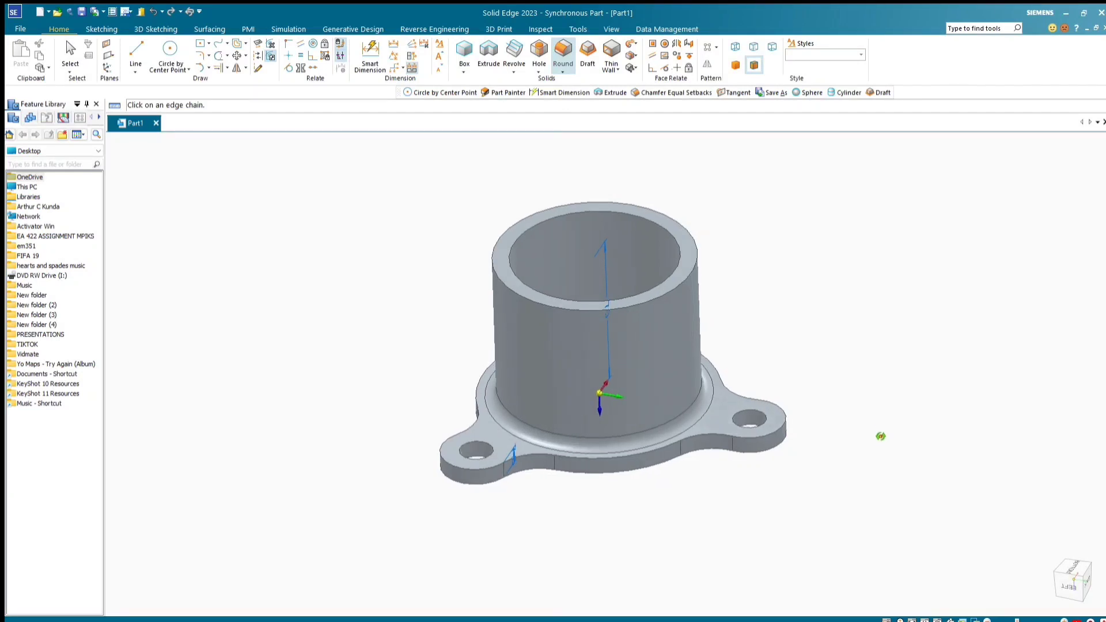
pyautogui.hotkey('ctrl', 'l')
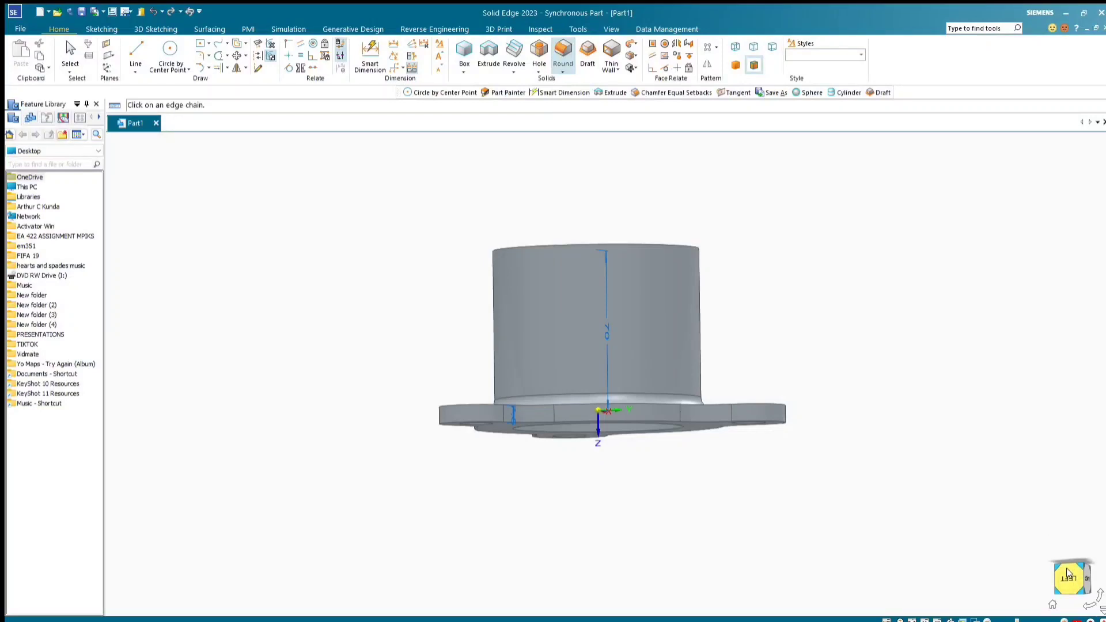
pyautogui.click(1068, 573)
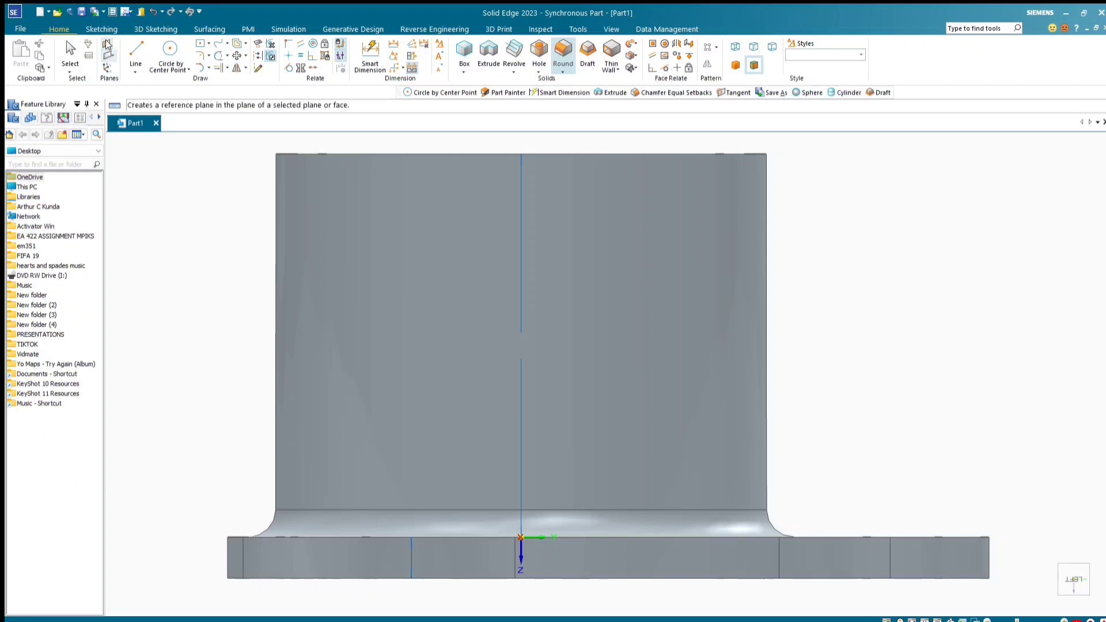
pyautogui.click(122, 66)
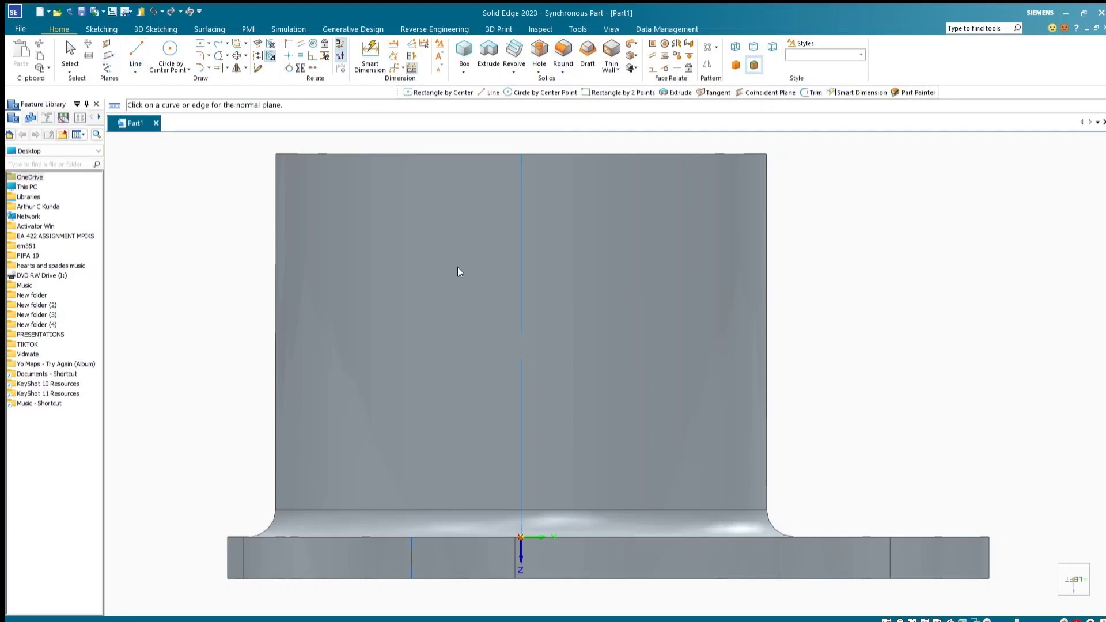
pyautogui.moveTo(828, 234); pyautogui.dragTo(807, 315, button='middle')
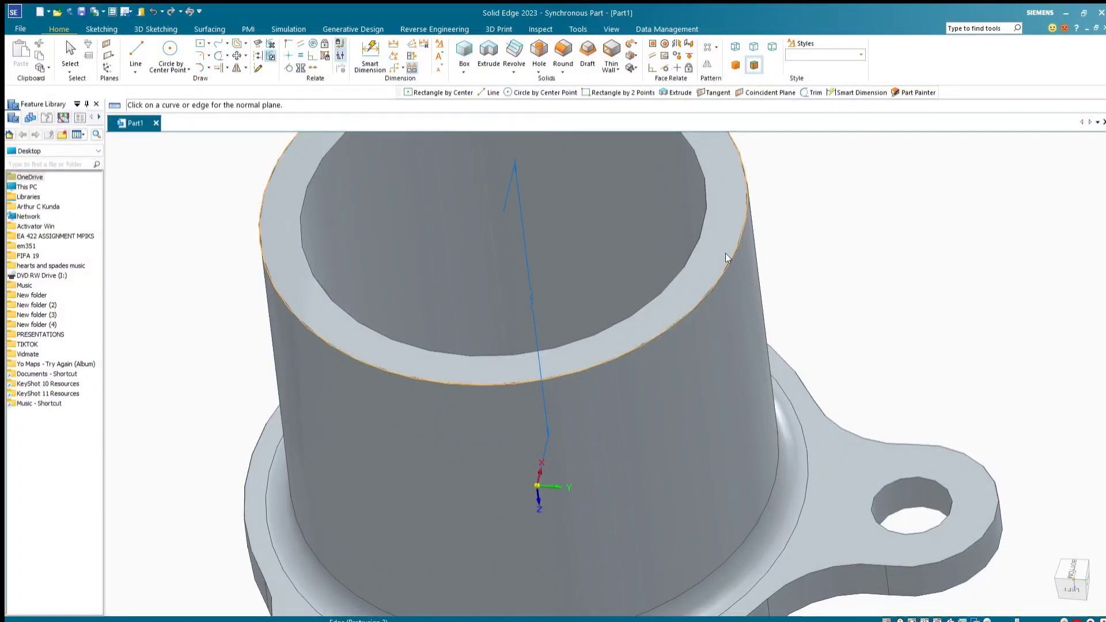
pyautogui.scroll(-5, 723, 285)
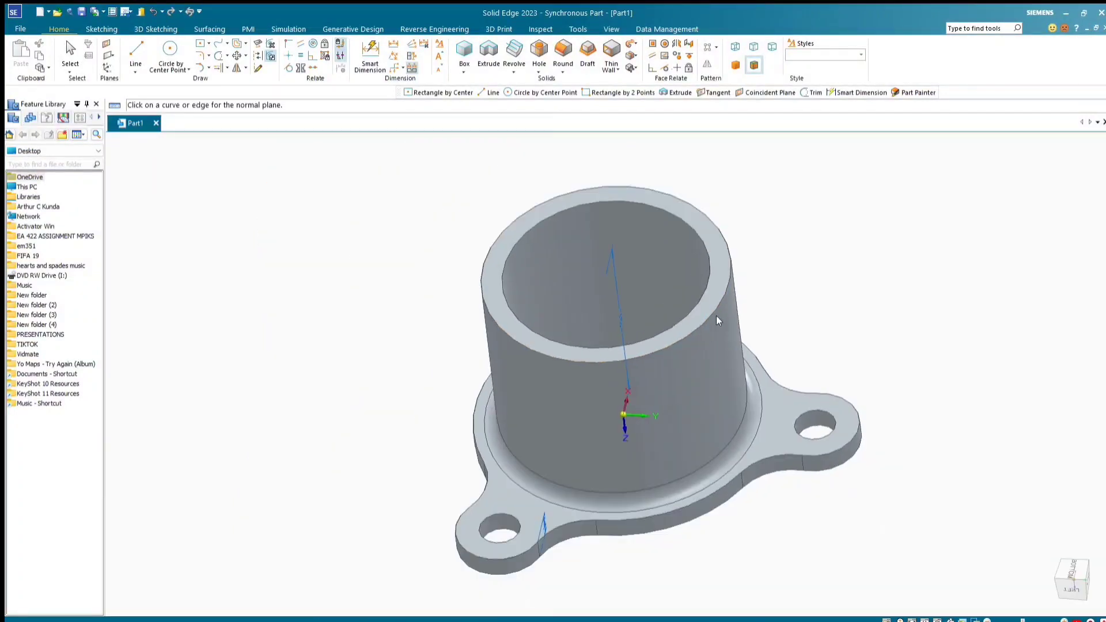
pyautogui.scroll(4, 729, 273)
pyautogui.click(721, 289)
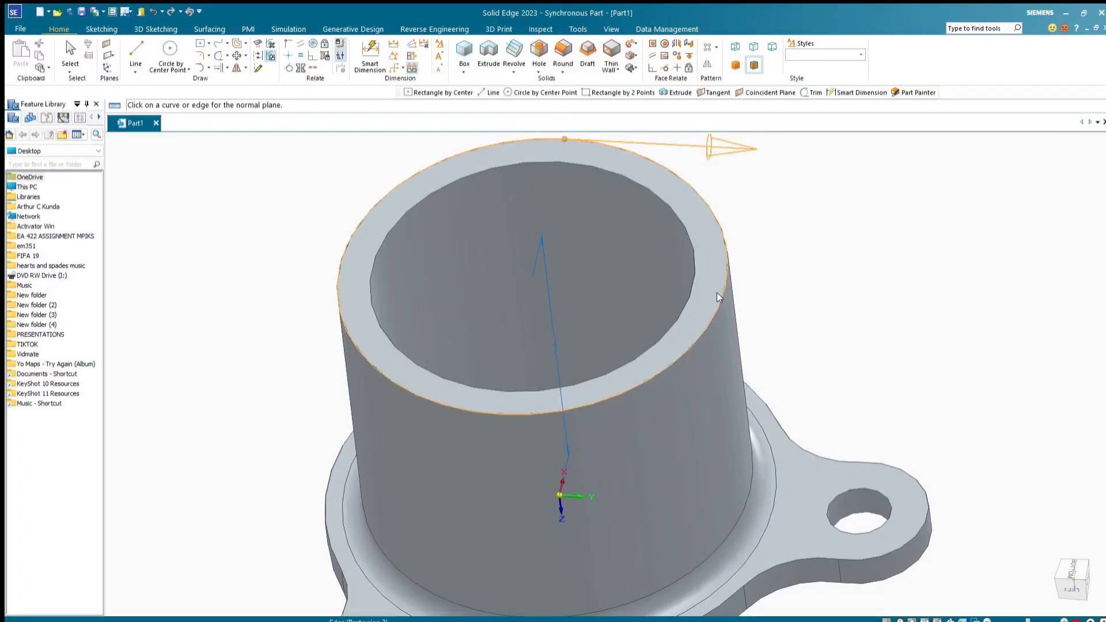
pyautogui.click(717, 292)
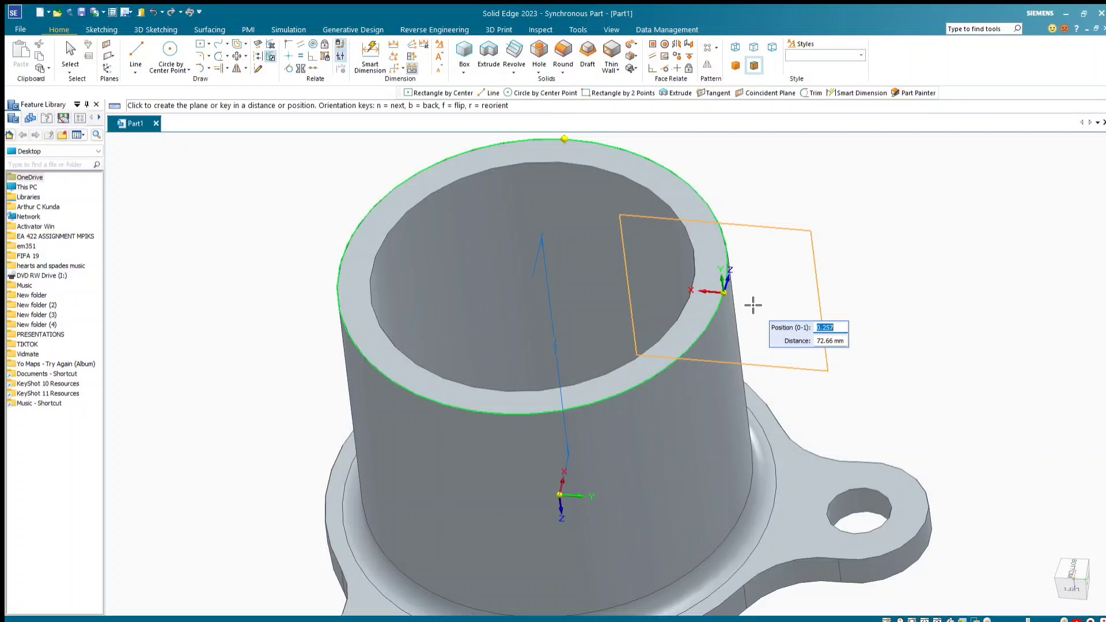
pyautogui.press('Return')
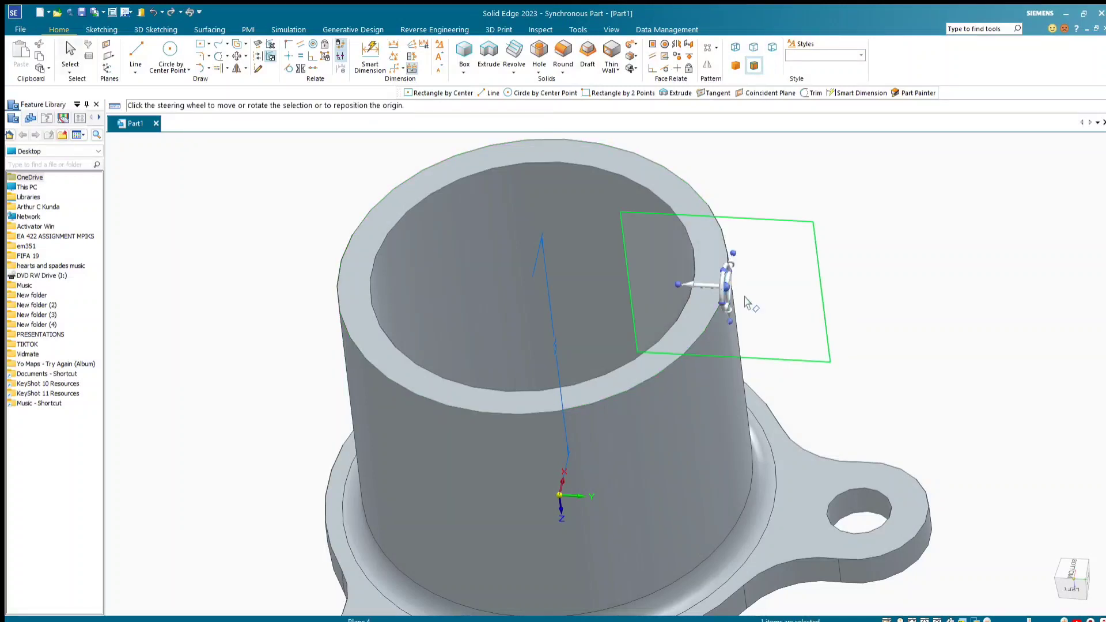
pyautogui.click(899, 263)
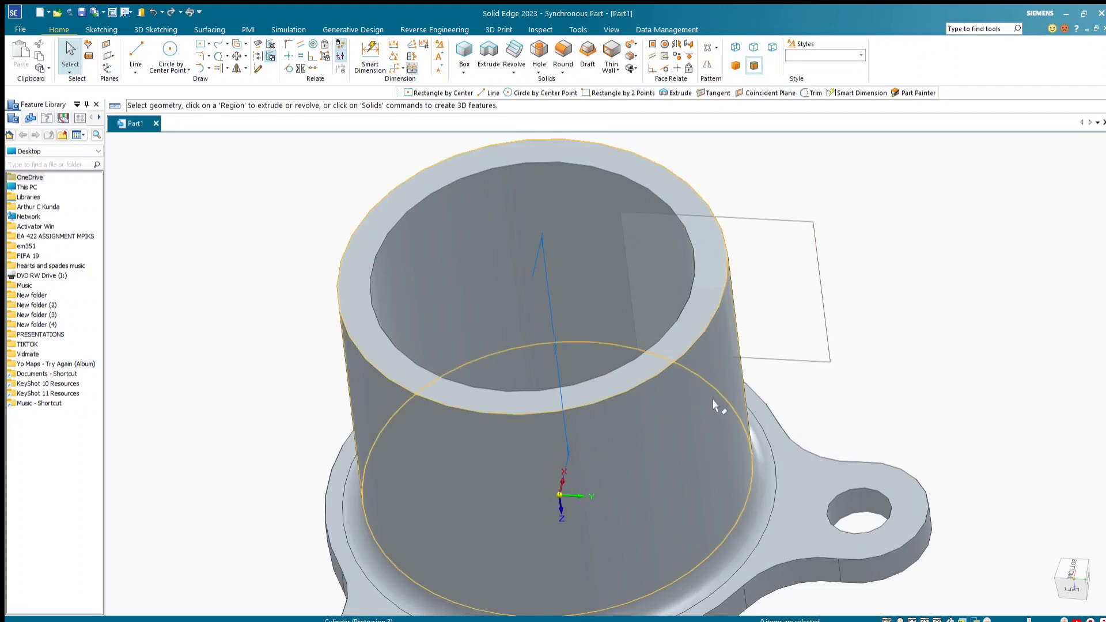
# Lock sketching to the reference plane through the tube wall and view it from the left side
pyautogui.moveTo(826, 392); pyautogui.dragTo(830, 345, button='middle')
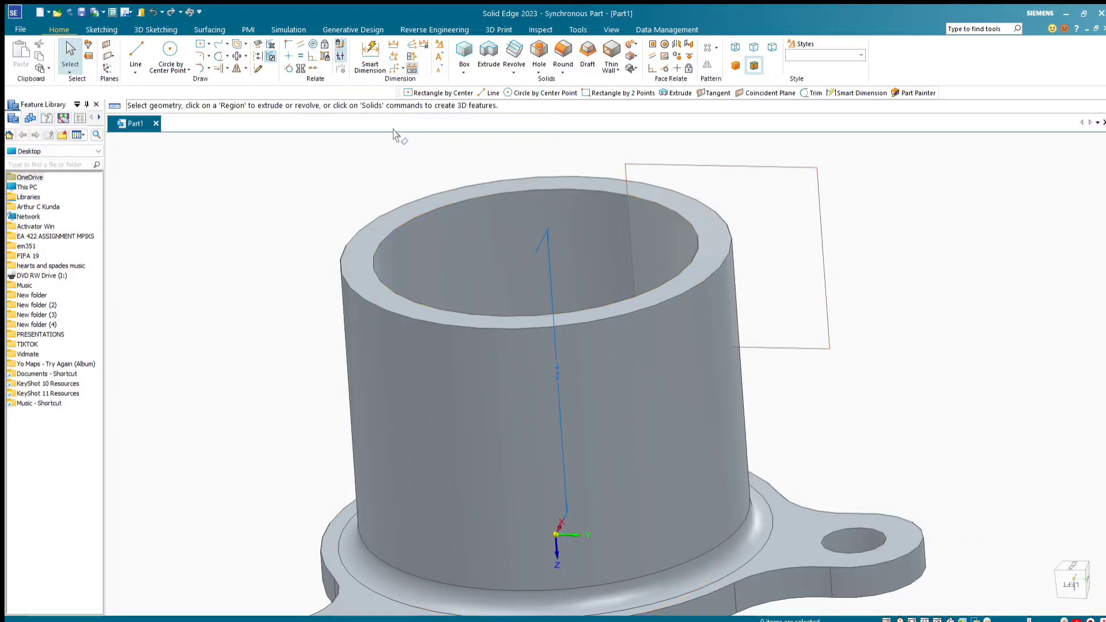
pyautogui.click(202, 44)
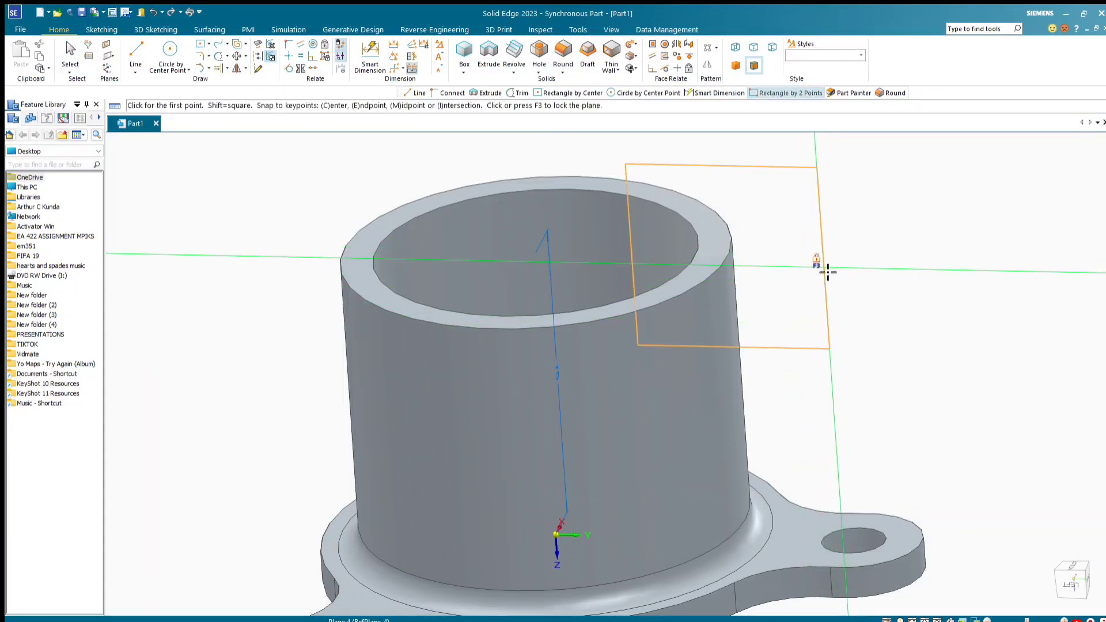
pyautogui.press('F3')
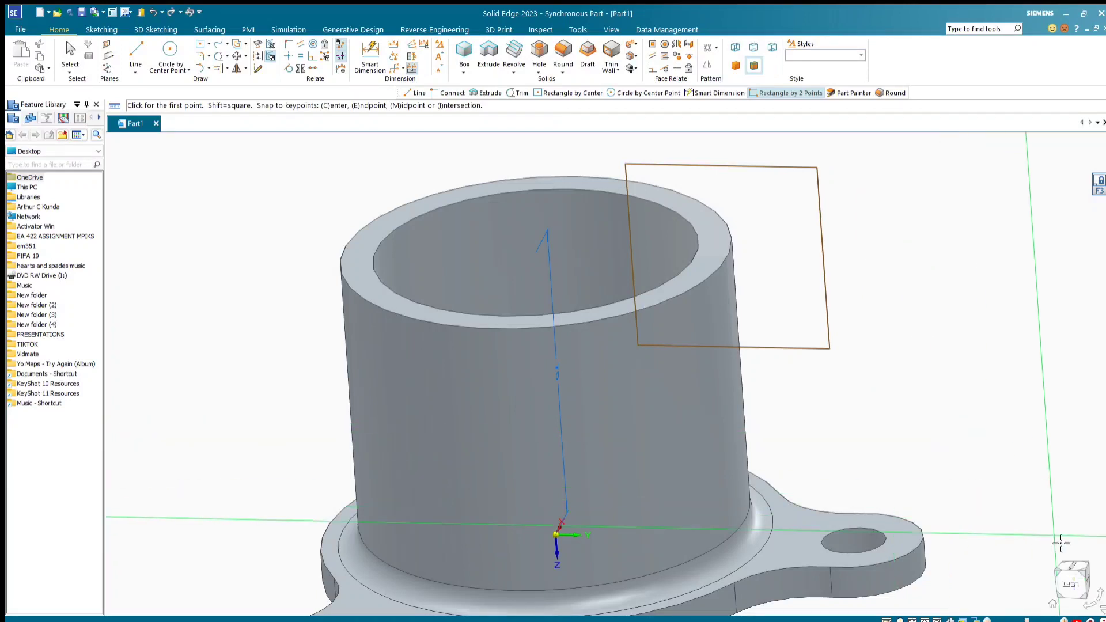
pyautogui.click(1073, 585)
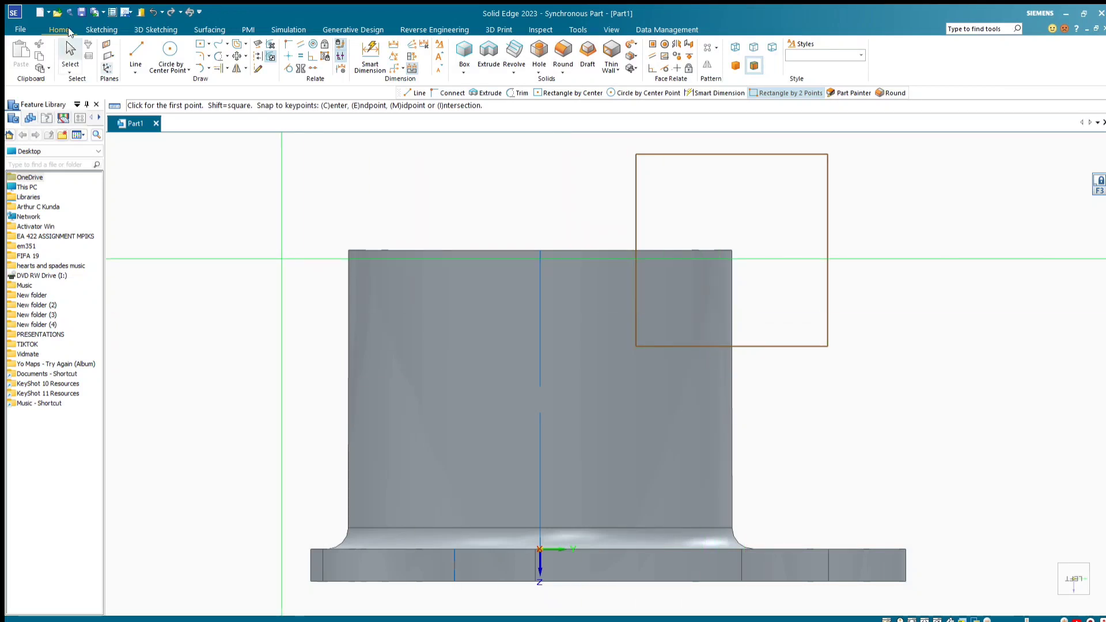
# Draw a 15 mm vertical line up the tube's outer wall, starting at the level of the flange face
pyautogui.click(141, 46)
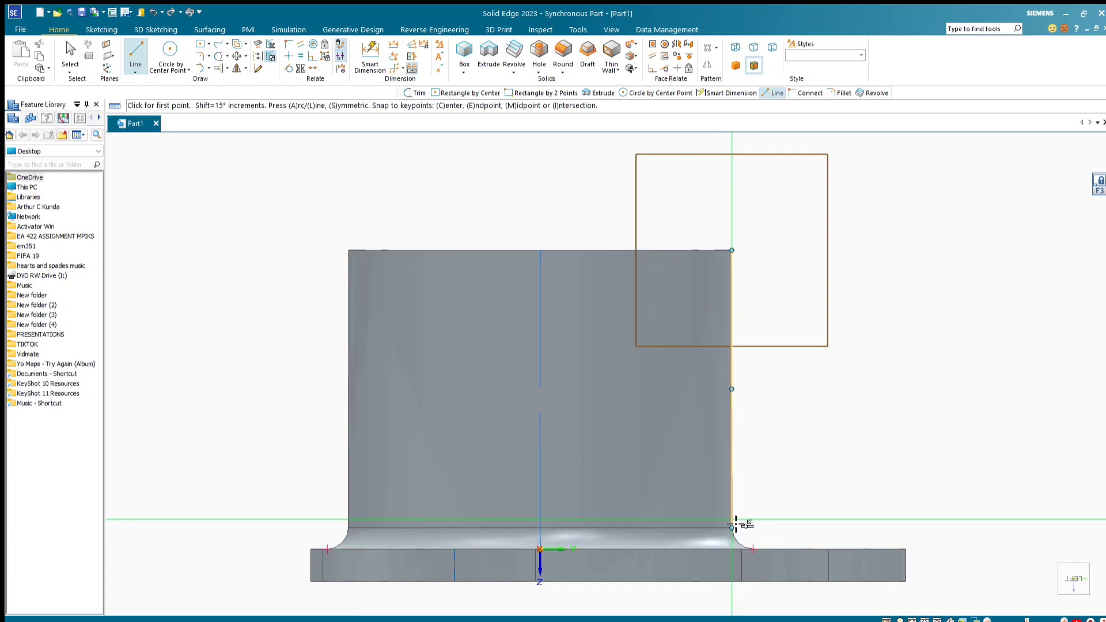
pyautogui.click(732, 548)
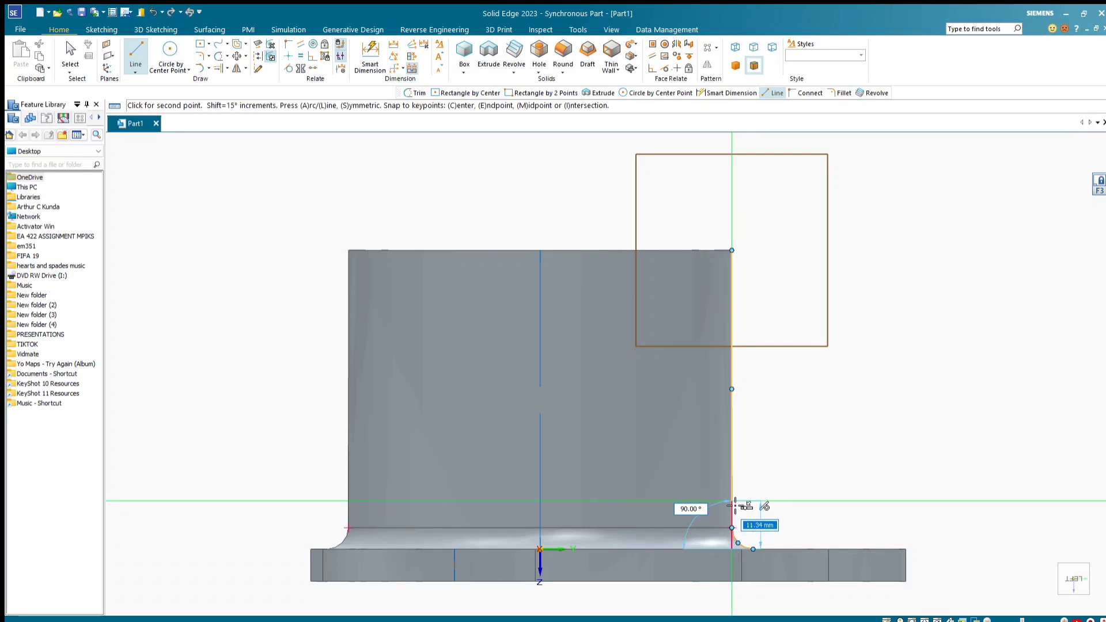
pyautogui.write('15')
pyautogui.press('Tab')
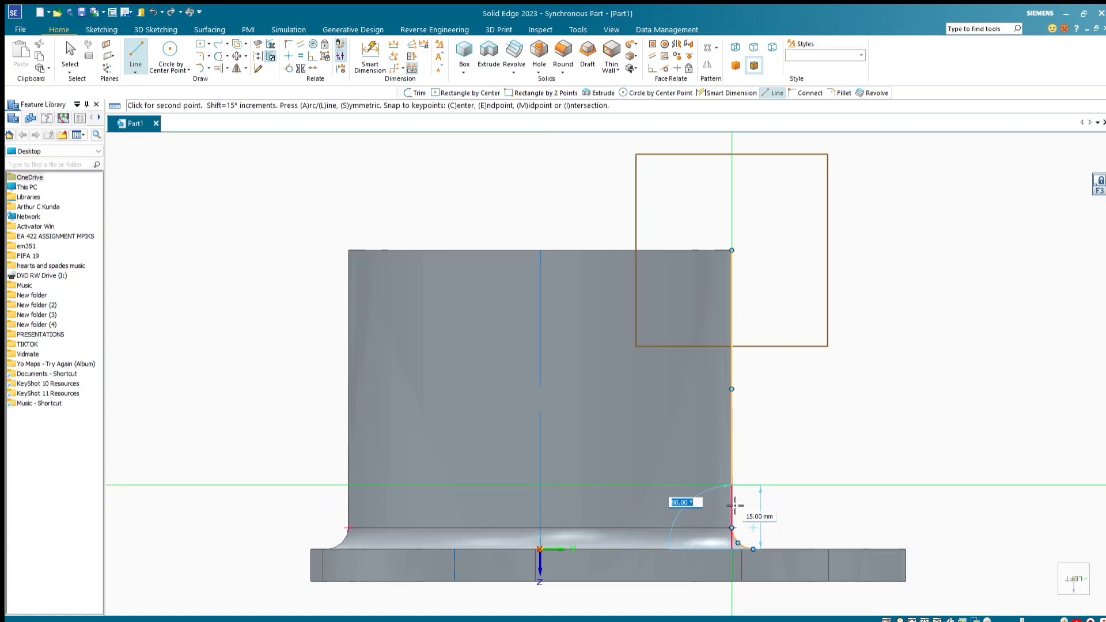
pyautogui.click(735, 506)
pyautogui.rightClick(818, 486)
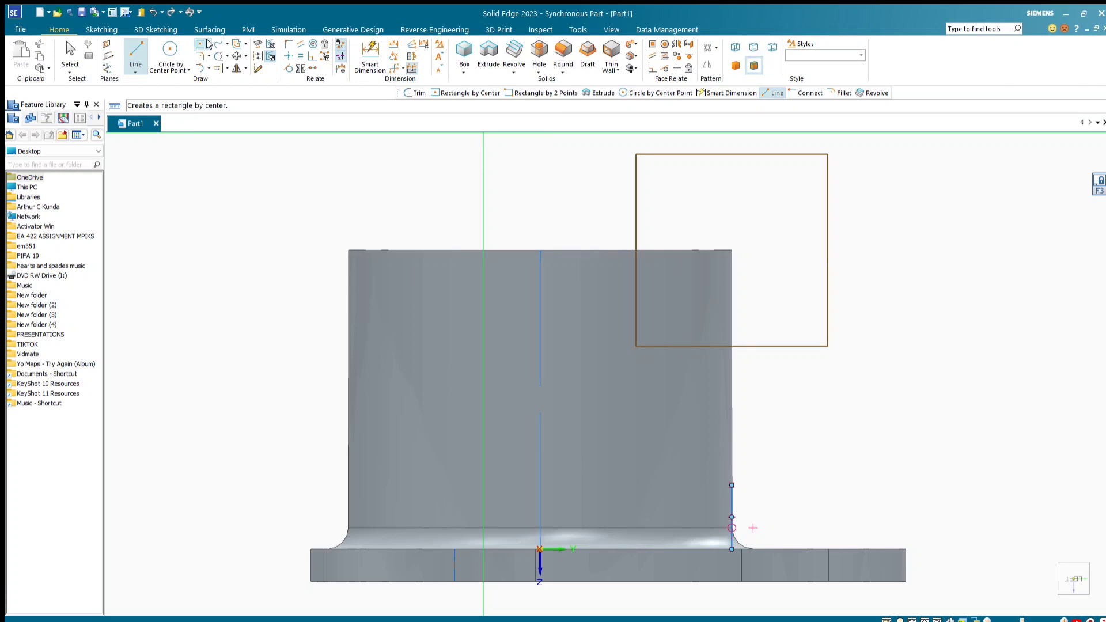
# Draw a rectangle 3 mm wide and 10 mm high, extending inward and upward from the upper end of the 15 mm line
pyautogui.click(229, 72)
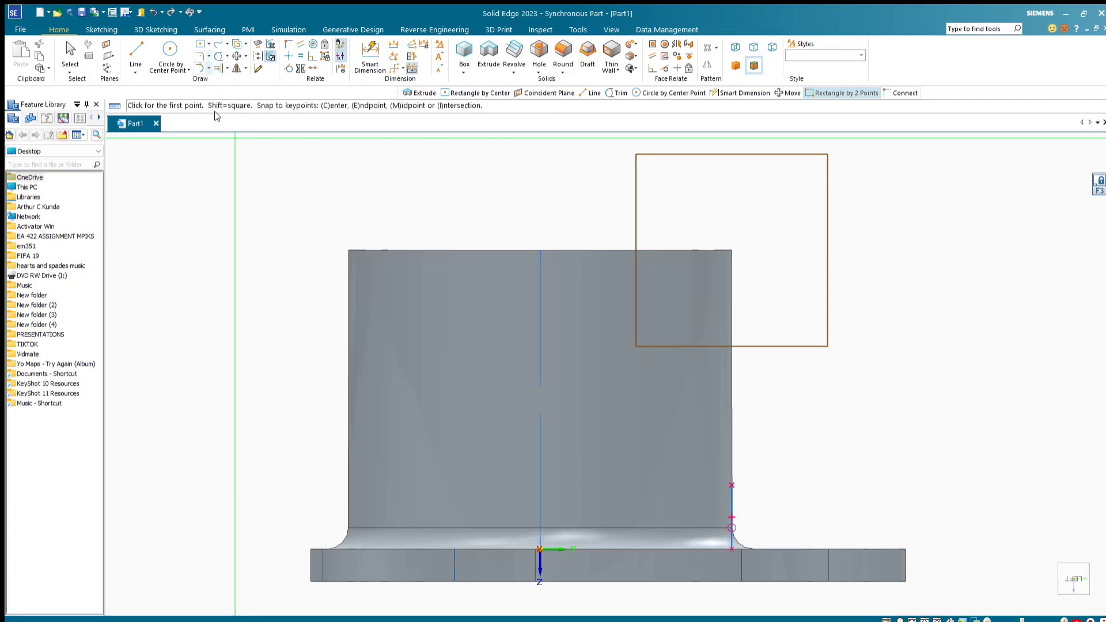
pyautogui.click(731, 485)
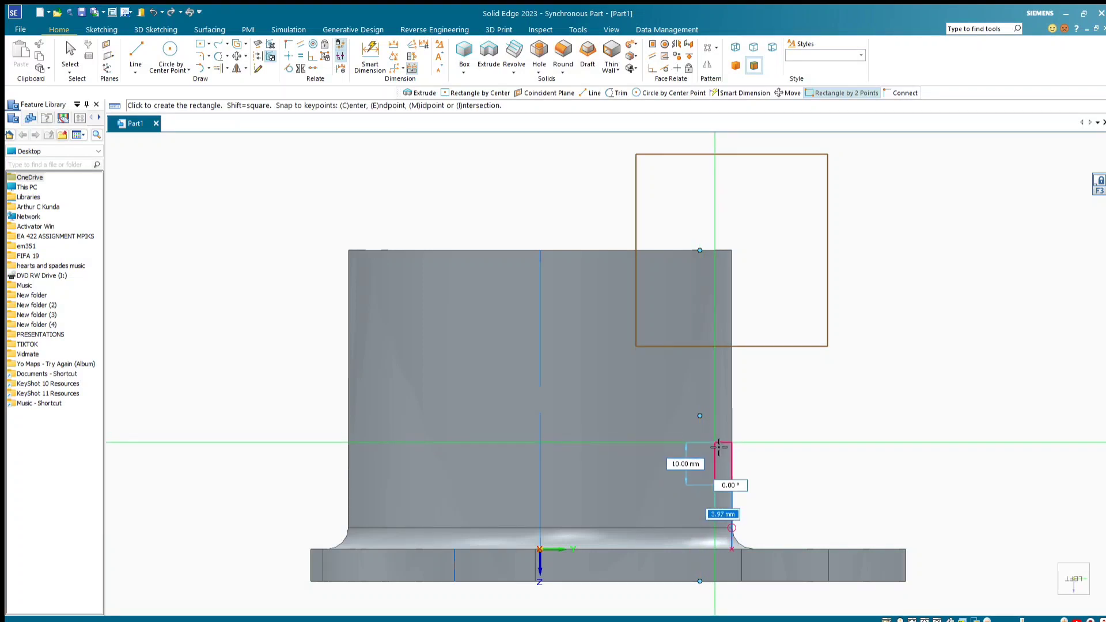
pyautogui.write('3')
pyautogui.press('Tab')
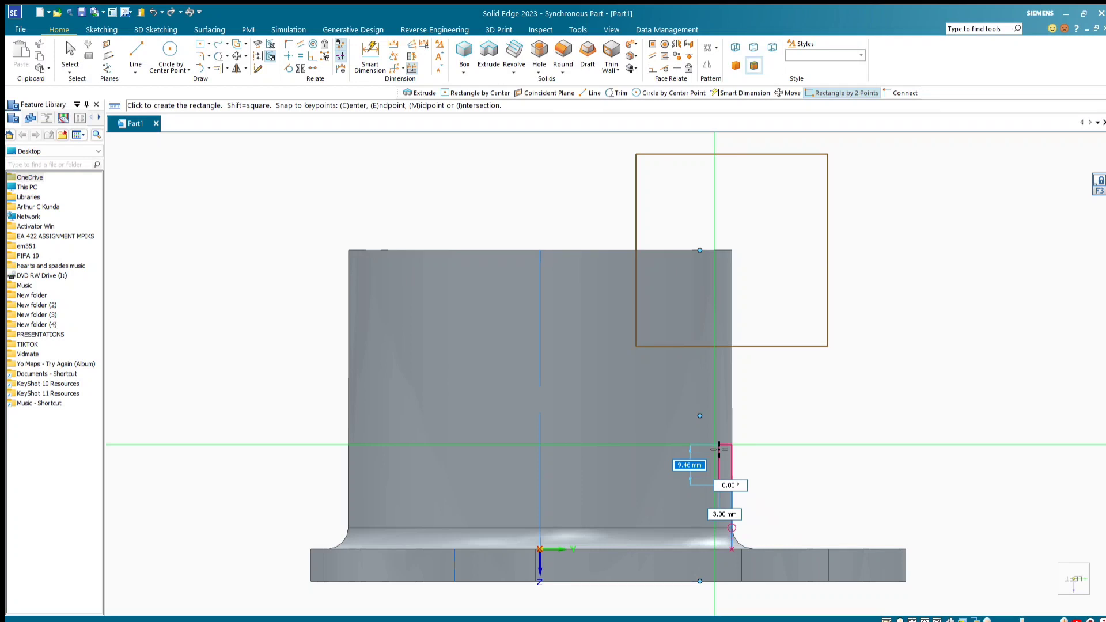
pyautogui.write('10')
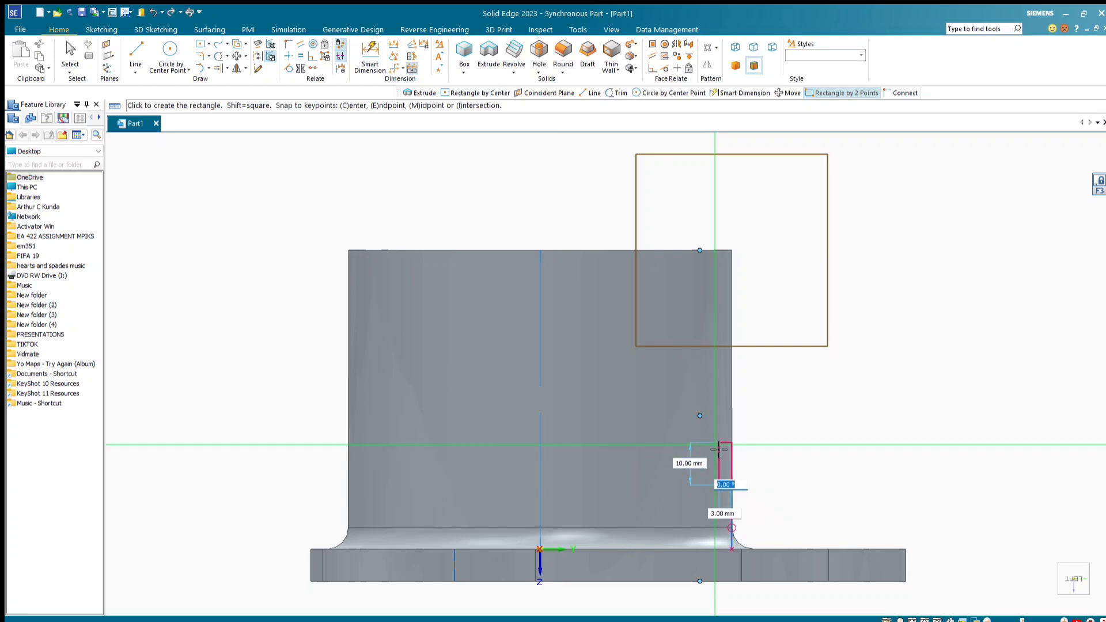
pyautogui.press('Return')
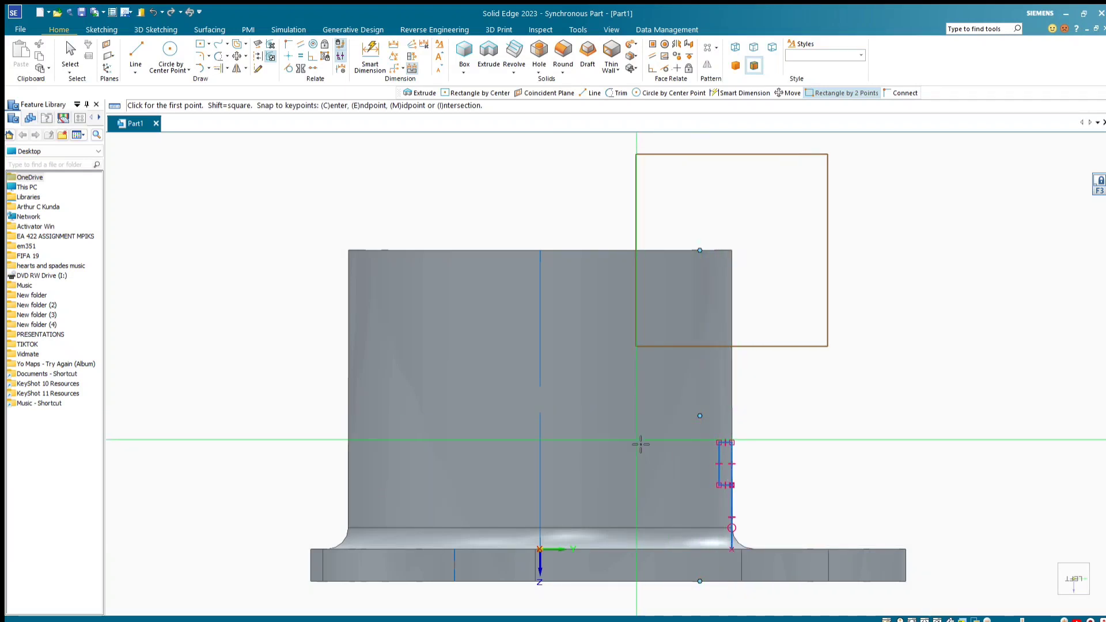
# Draw a 20 mm vertical line up the tube's outer wall from the rectangle's upper outer corner
pyautogui.click(136, 52)
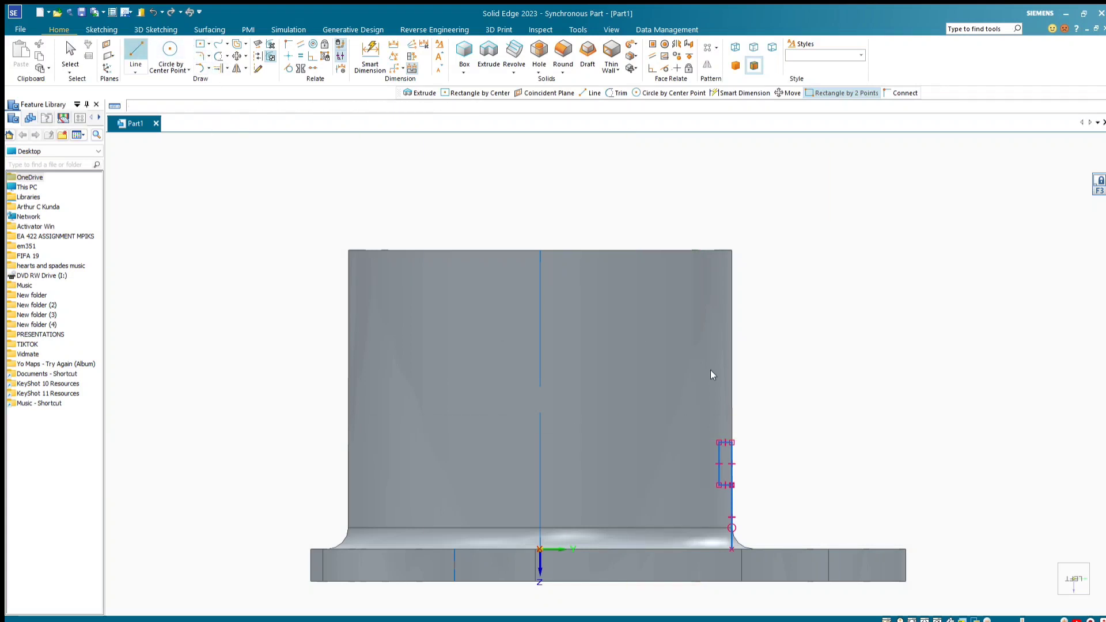
pyautogui.click(732, 443)
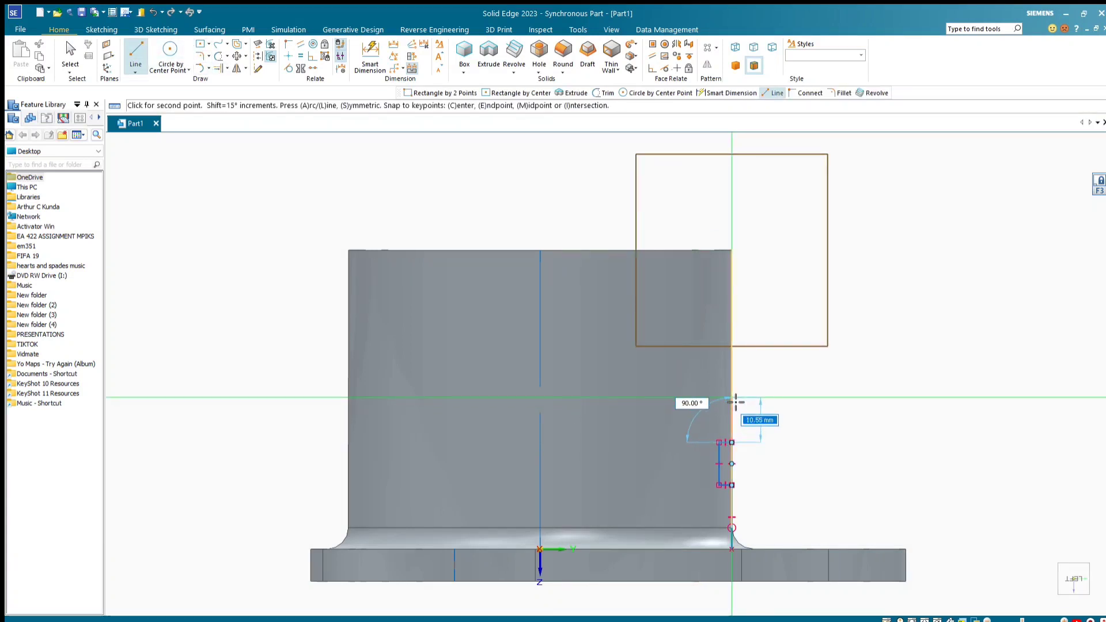
pyautogui.write('20')
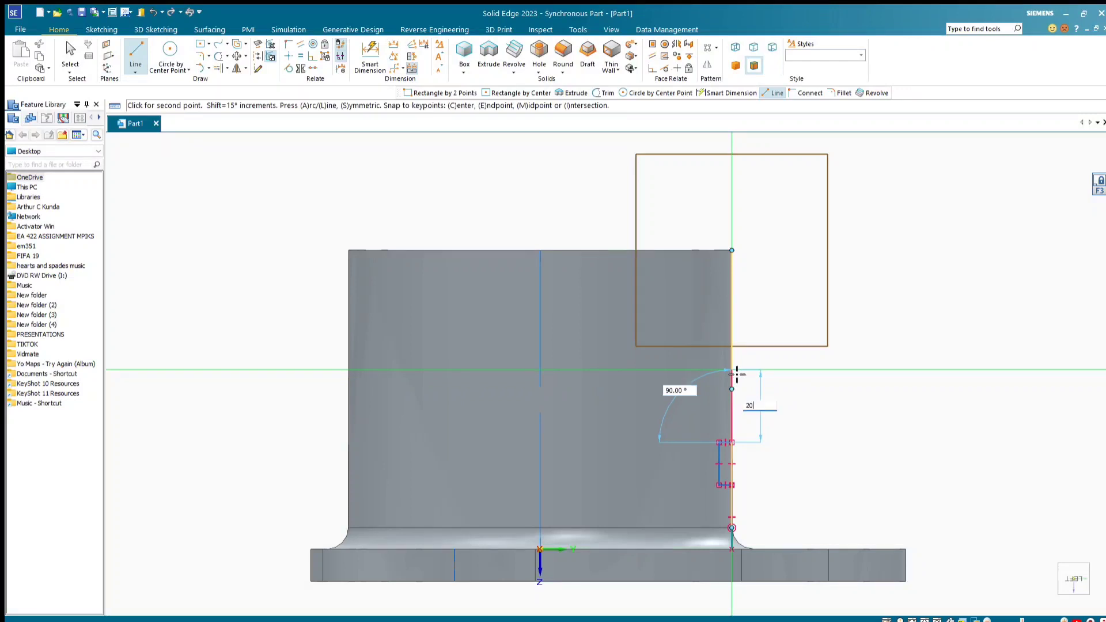
pyautogui.press('Tab')
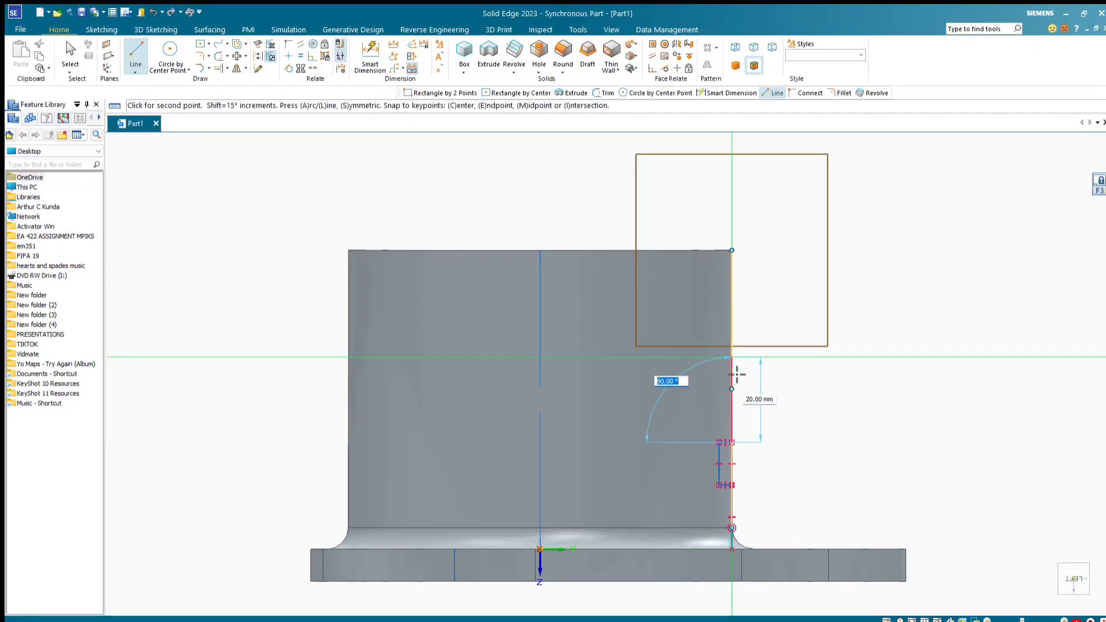
pyautogui.press('Return')
pyautogui.press('Escape')
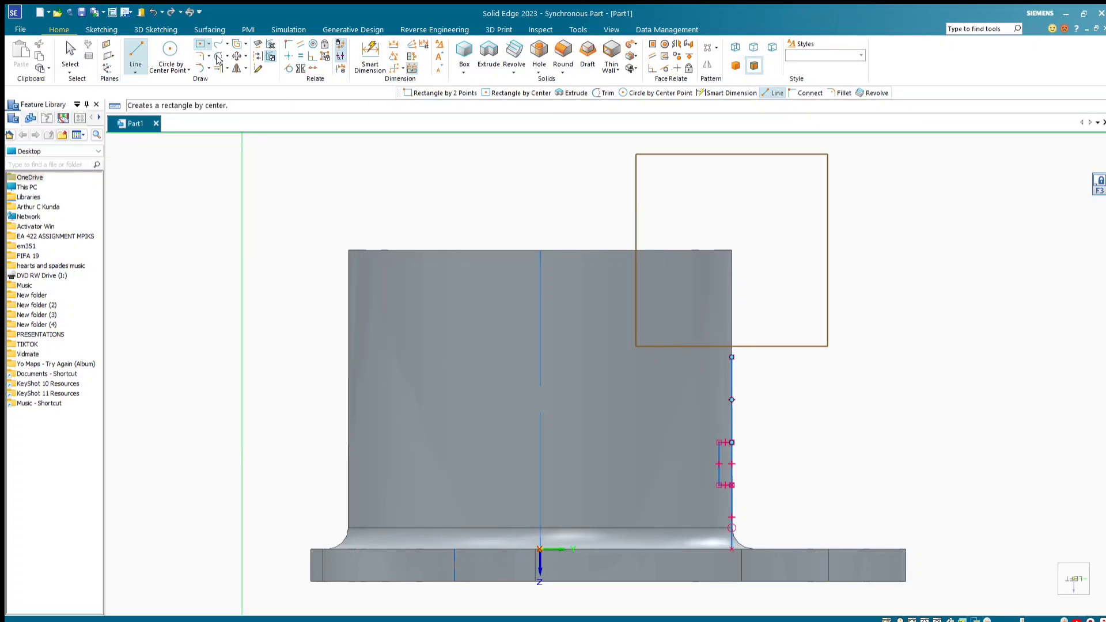
# Draw a second rectangle 3 mm wide and 10 mm high, extending inward and upward from the upper end of the 20 mm line
pyautogui.press('r')
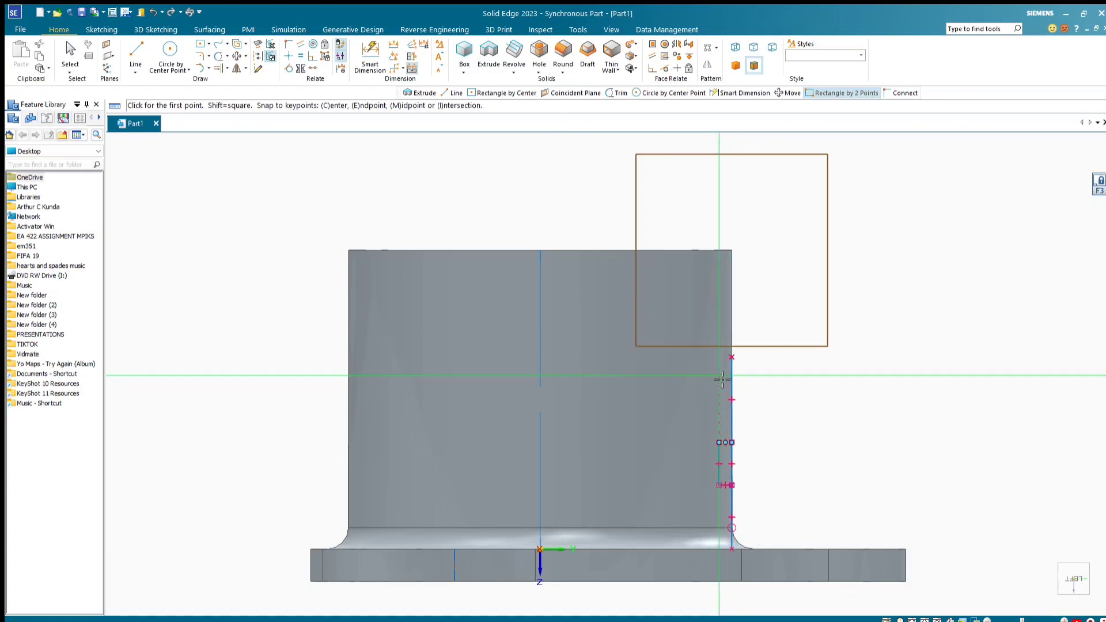
pyautogui.click(731, 357)
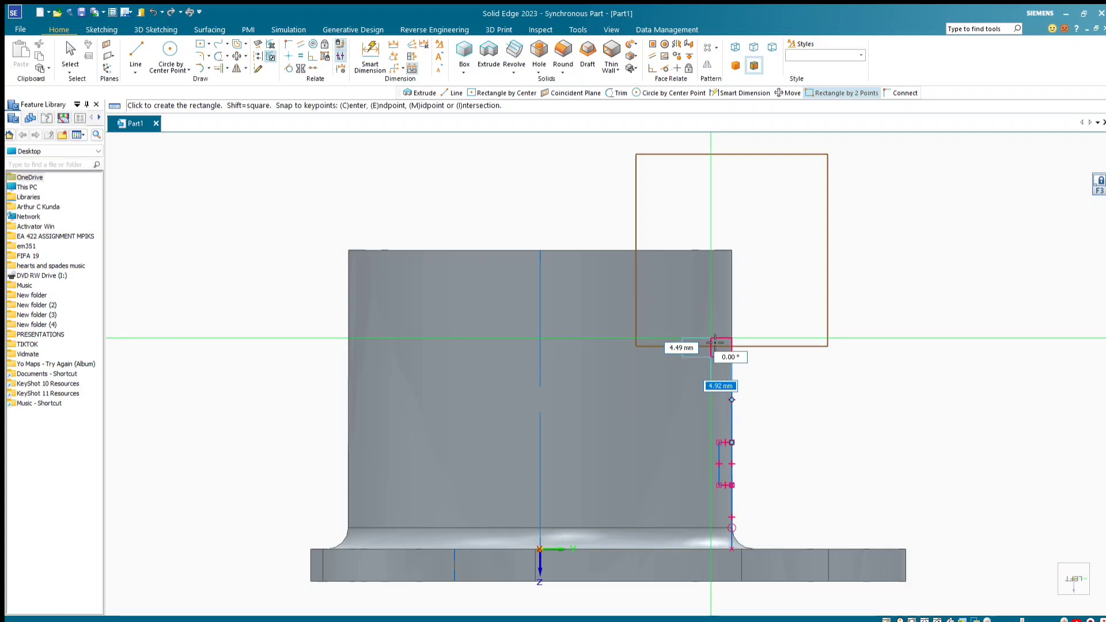
pyautogui.write('3')
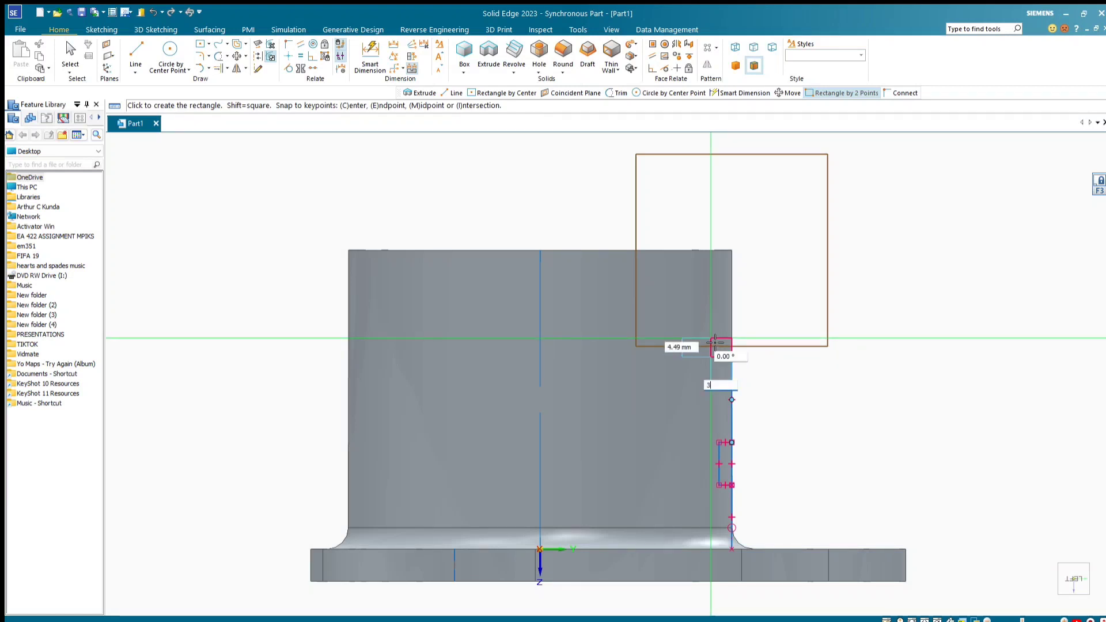
pyautogui.press('Tab')
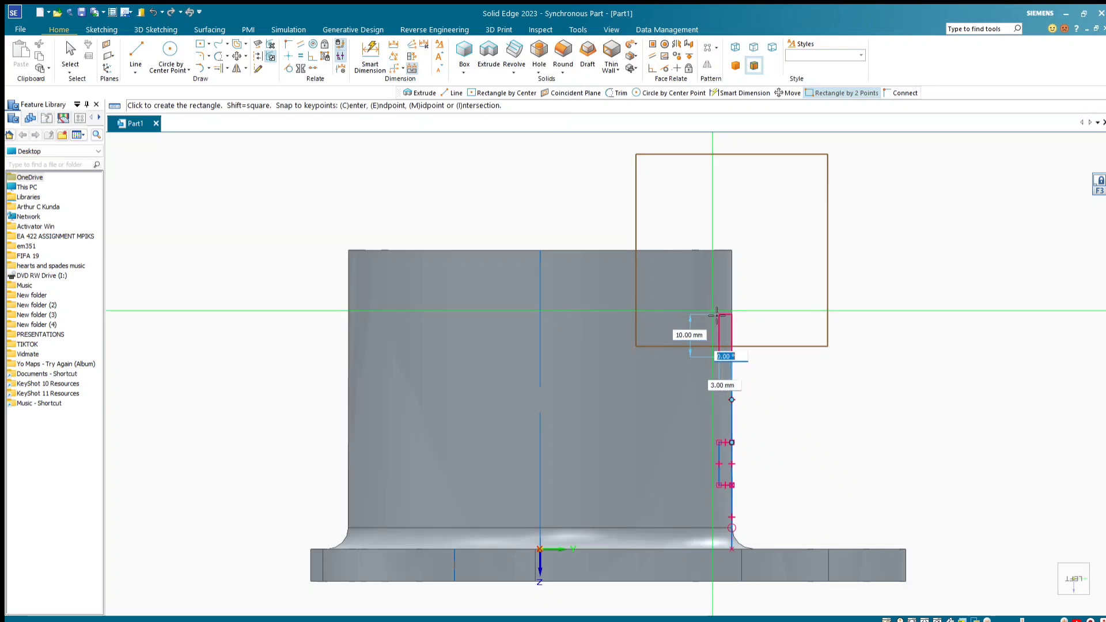
pyautogui.click(717, 315)
# Trim away the helper line between the two rectangles and the one below the lower rectangle
pyautogui.moveTo(901, 348); pyautogui.dragTo(852, 381, button='middle')
pyautogui.click(221, 56)
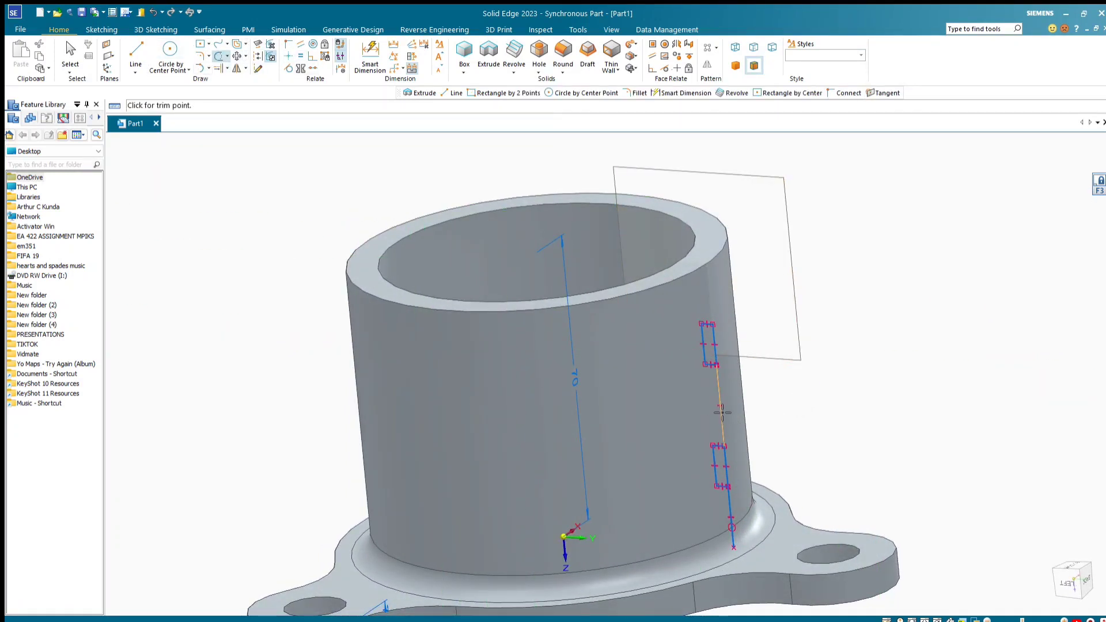
pyautogui.click(724, 425)
pyautogui.click(733, 520)
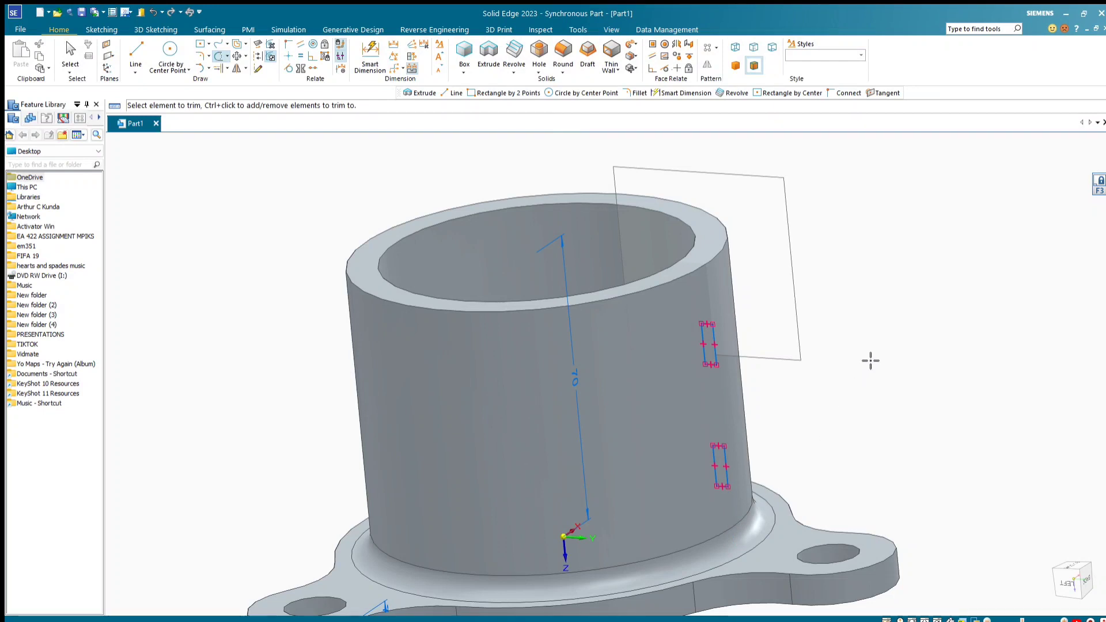
pyautogui.moveTo(869, 361)
pyautogui.mouseDown(button='middle')
pyautogui.moveTo(888, 365)
pyautogui.moveTo(899, 414)
pyautogui.mouseUp(button='middle')
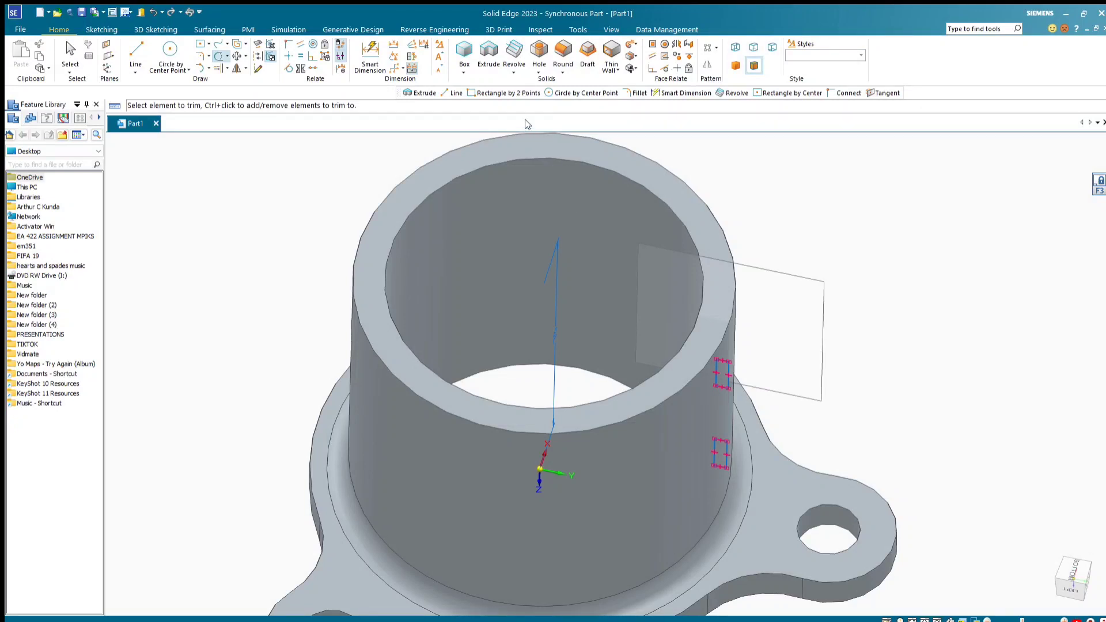
pyautogui.click(509, 51)
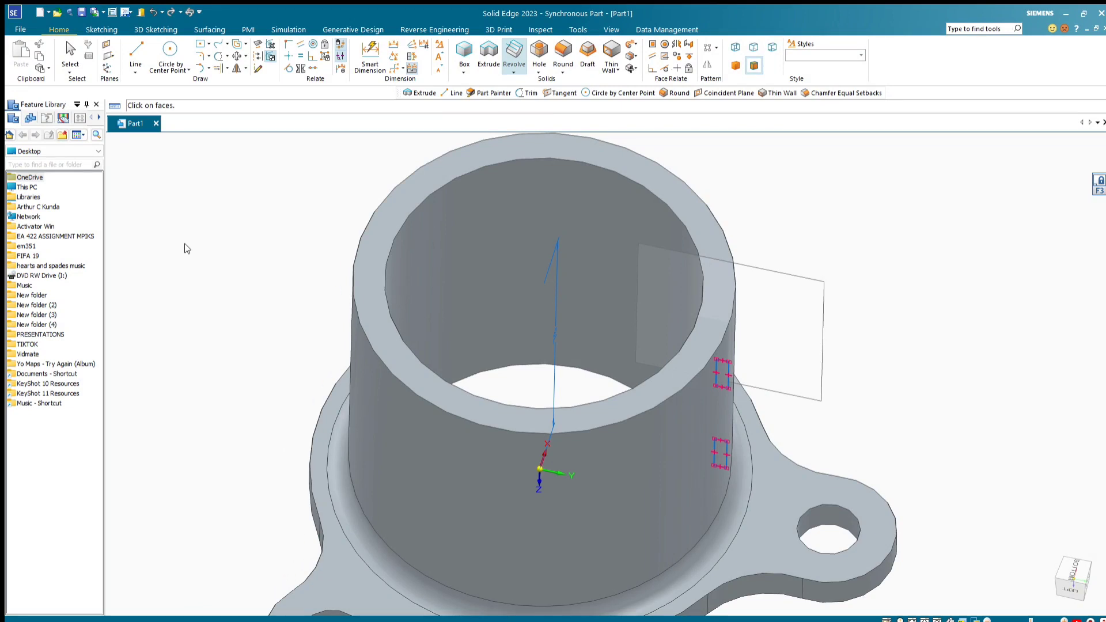
pyautogui.click(177, 261)
pyautogui.click(717, 441)
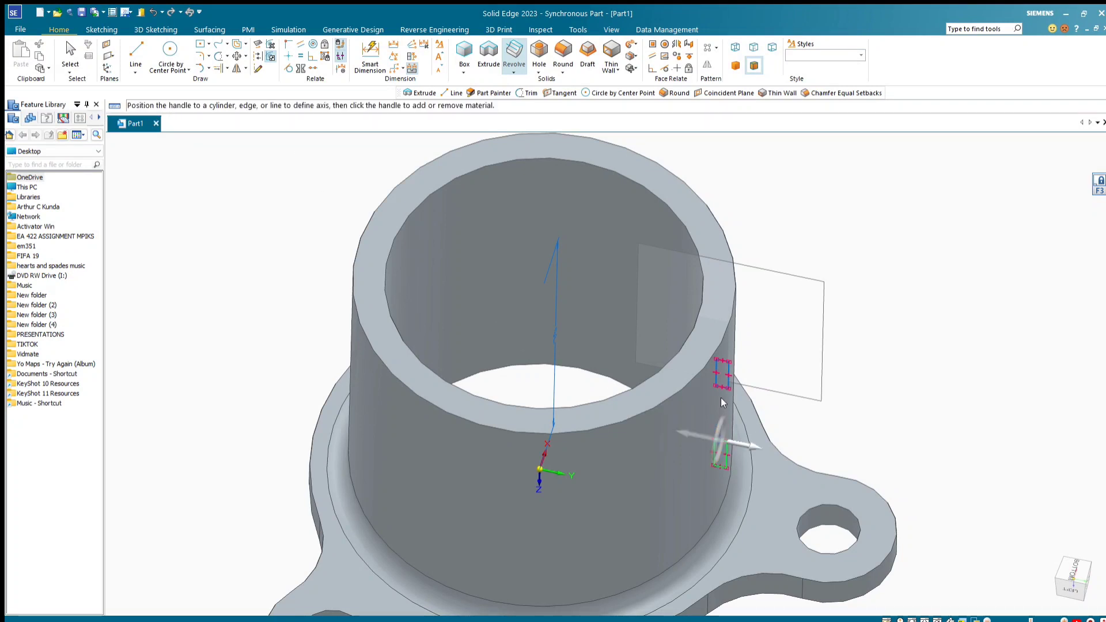
pyautogui.click(824, 427)
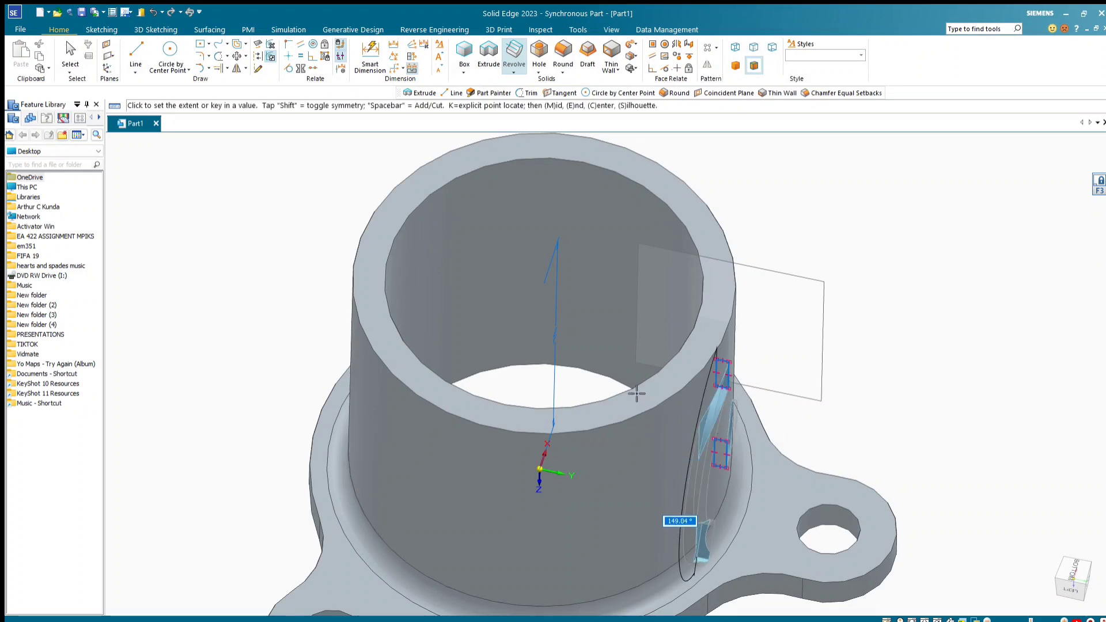
pyautogui.press('Escape')
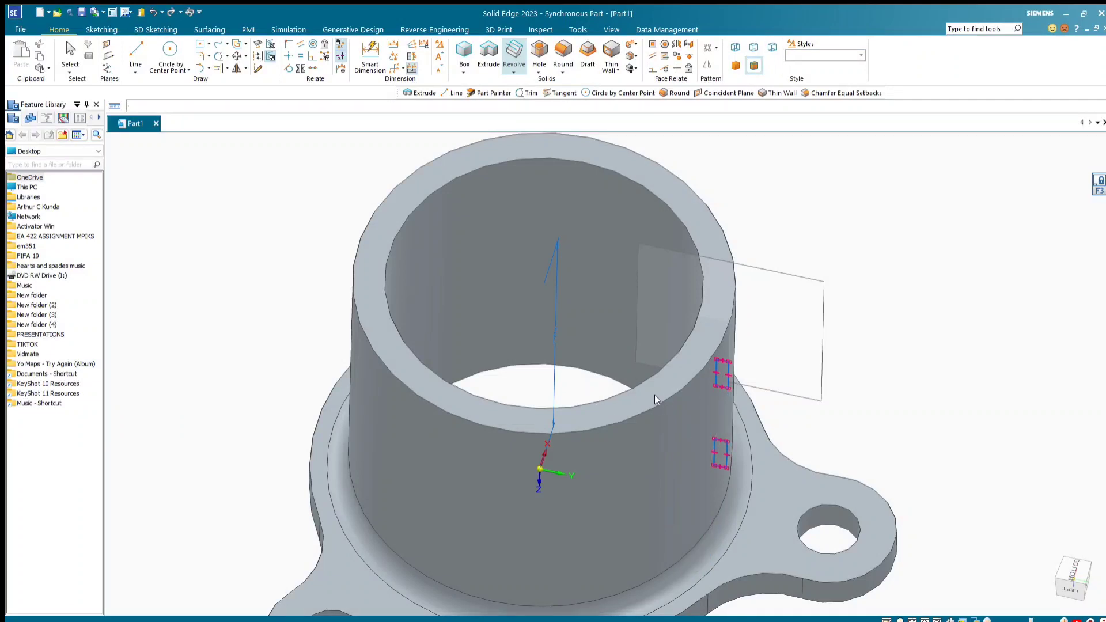
# Cut two grooves around the tube's outer wall by revolving both rectangles 360° about the tube's central axis
pyautogui.click(514, 53)
pyautogui.click(720, 444)
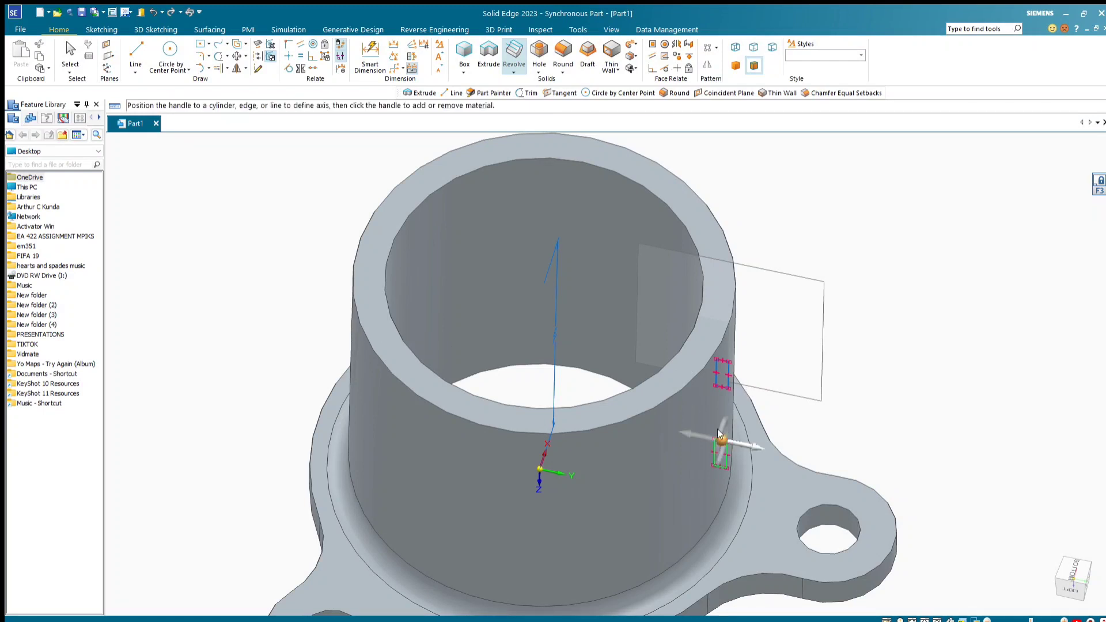
pyautogui.click(720, 384)
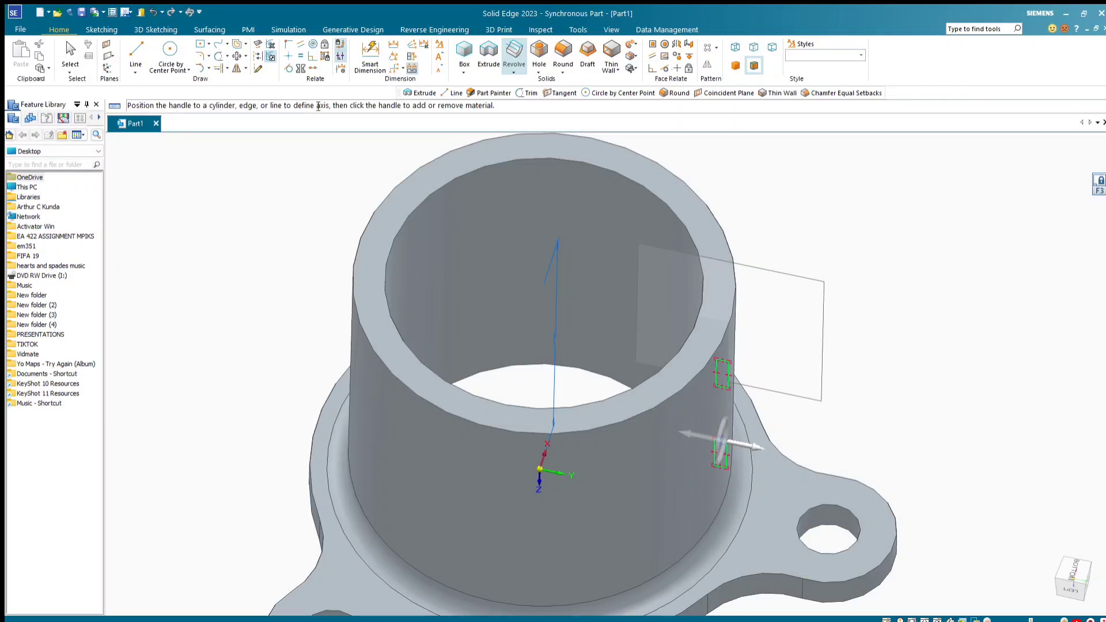
pyautogui.click(719, 440)
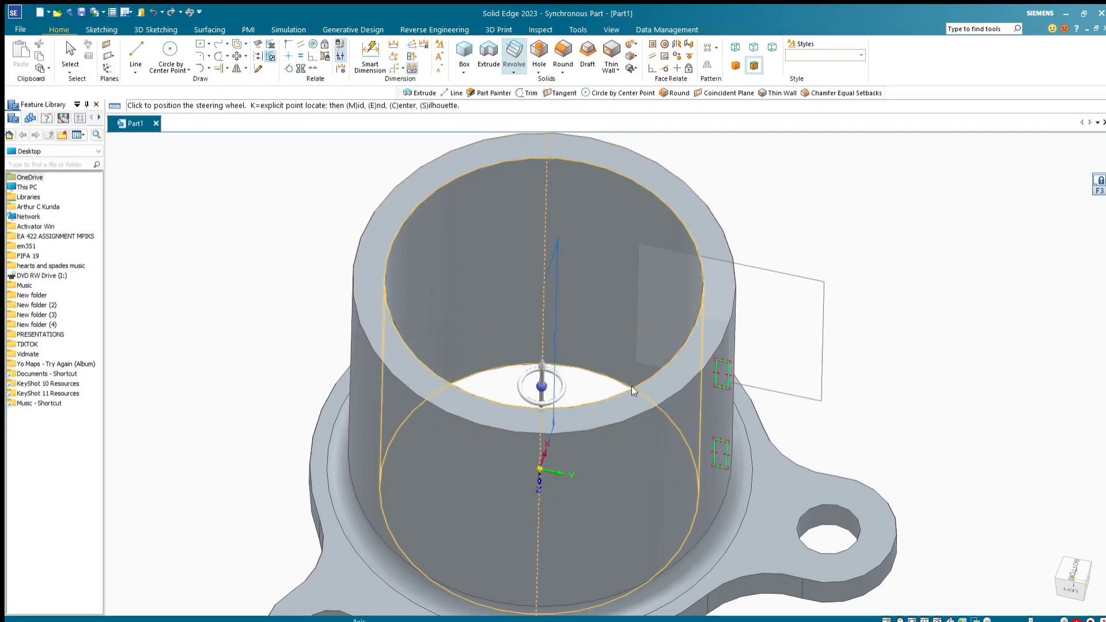
pyautogui.click(660, 420)
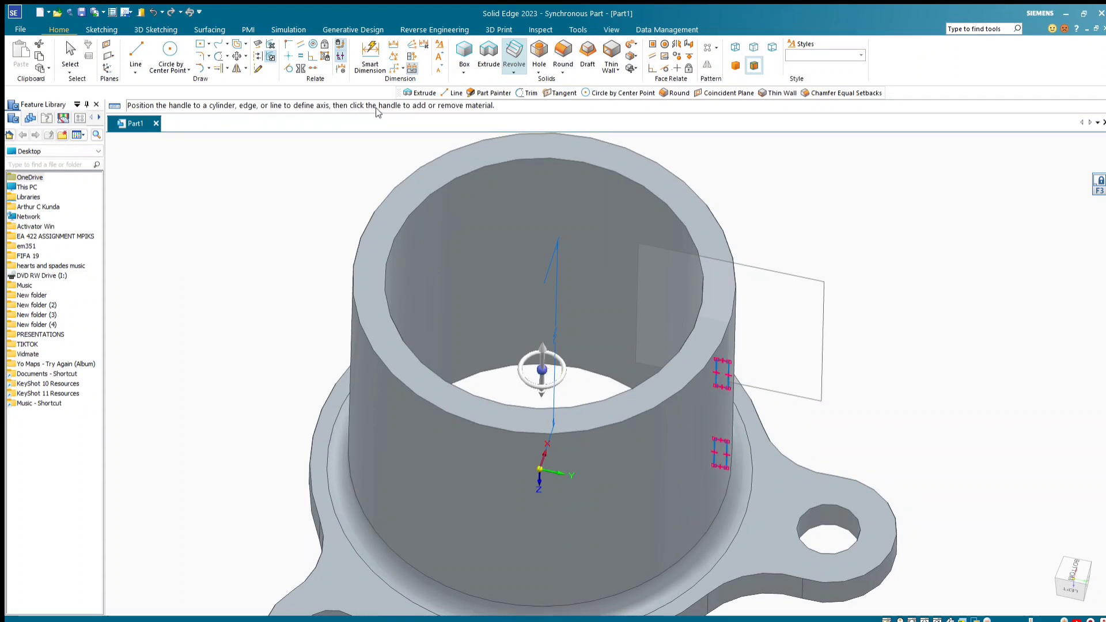
pyautogui.click(535, 365)
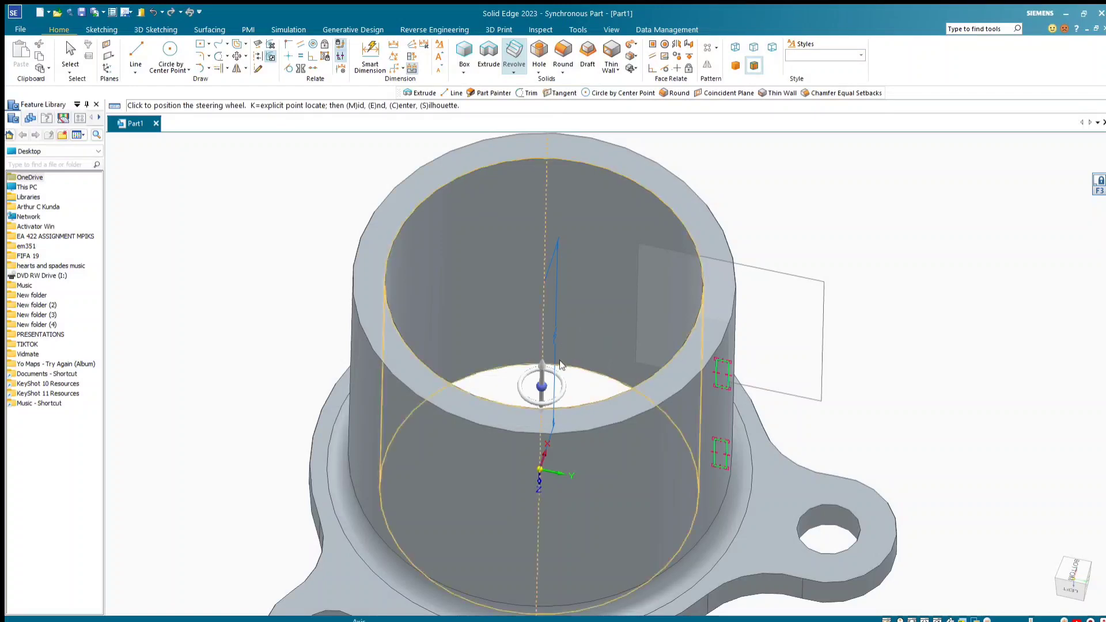
pyautogui.rightClick(531, 376)
pyautogui.click(535, 376)
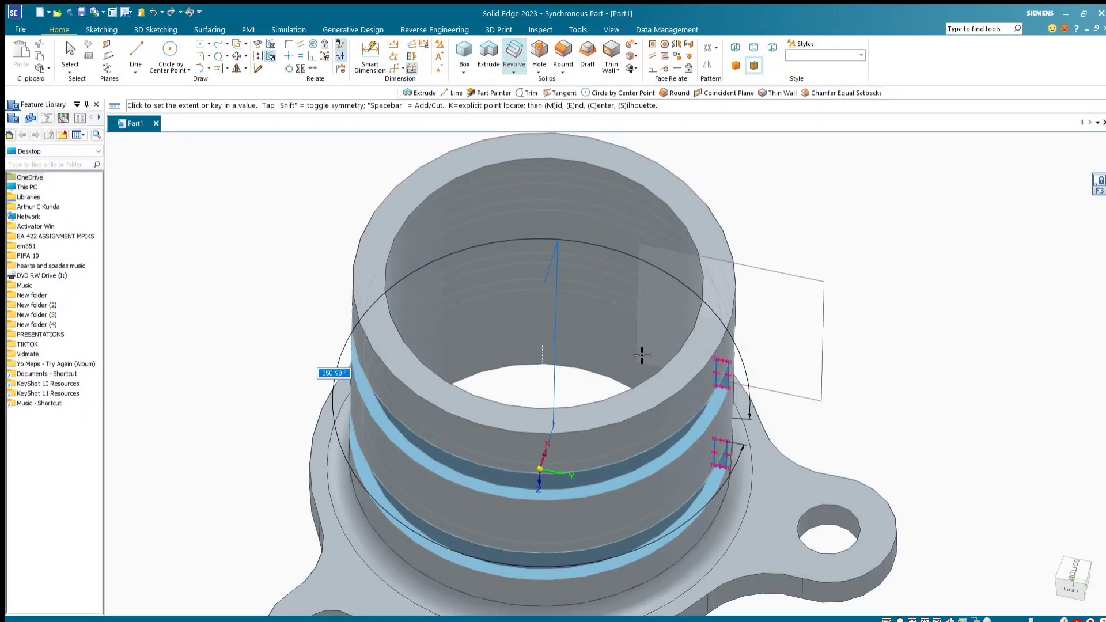
pyautogui.write('360')
pyautogui.press('Return')
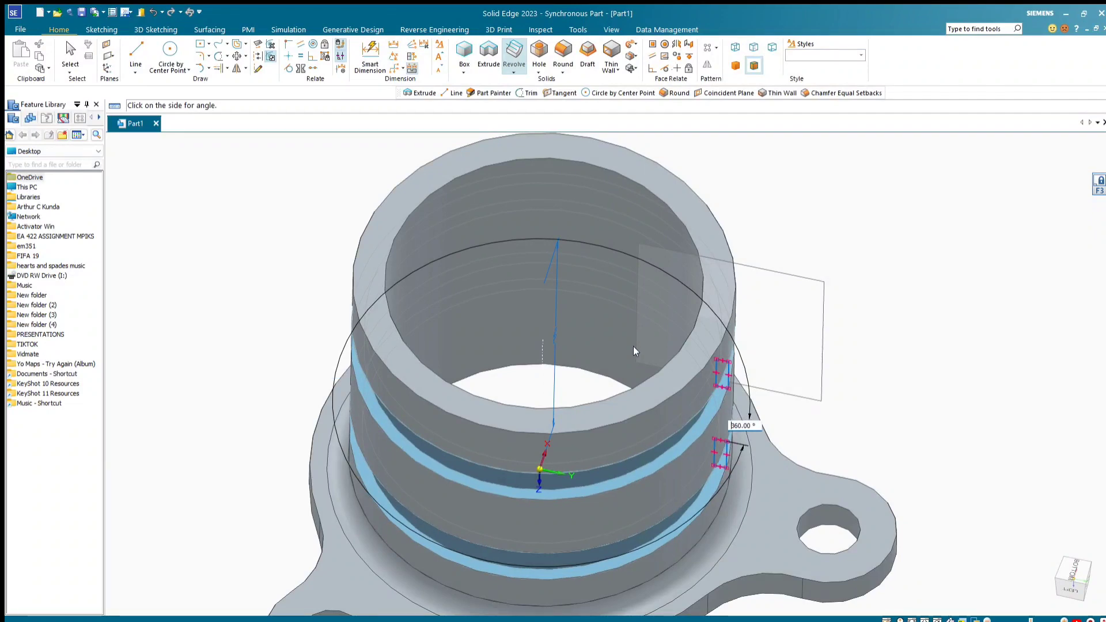
pyautogui.click(891, 298)
# Hide the dimensions, live section outlines, revolve axes and reference plane on the model
pyautogui.moveTo(893, 304); pyautogui.dragTo(866, 329, button='middle')
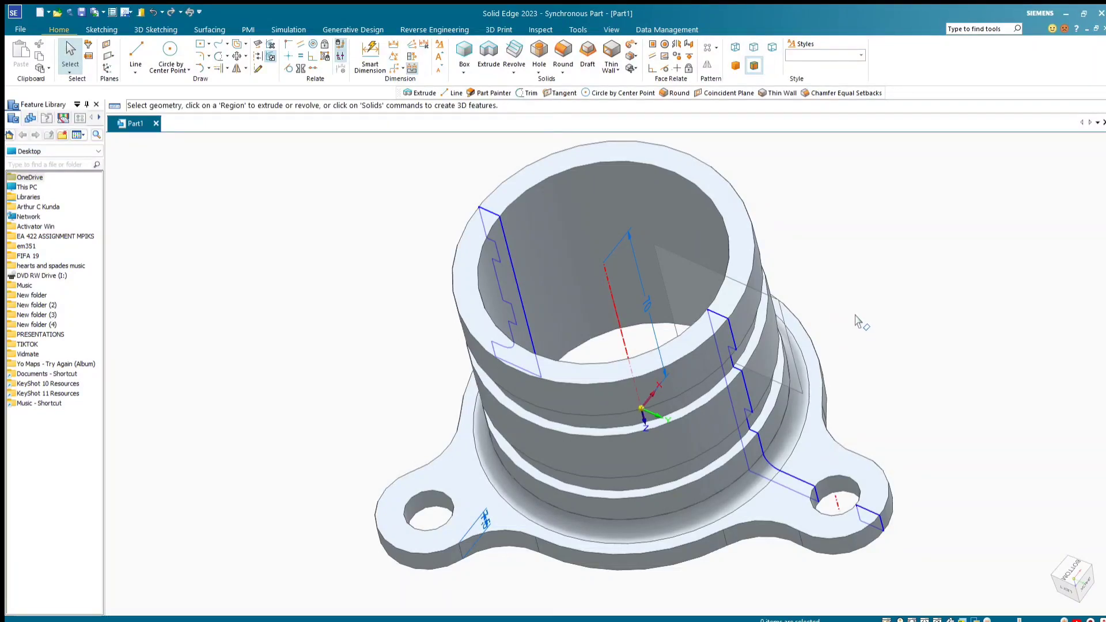
pyautogui.moveTo(851, 309)
pyautogui.mouseDown(button='middle')
pyautogui.moveTo(933, 227)
pyautogui.moveTo(914, 212)
pyautogui.moveTo(847, 296)
pyautogui.mouseUp(button='middle')
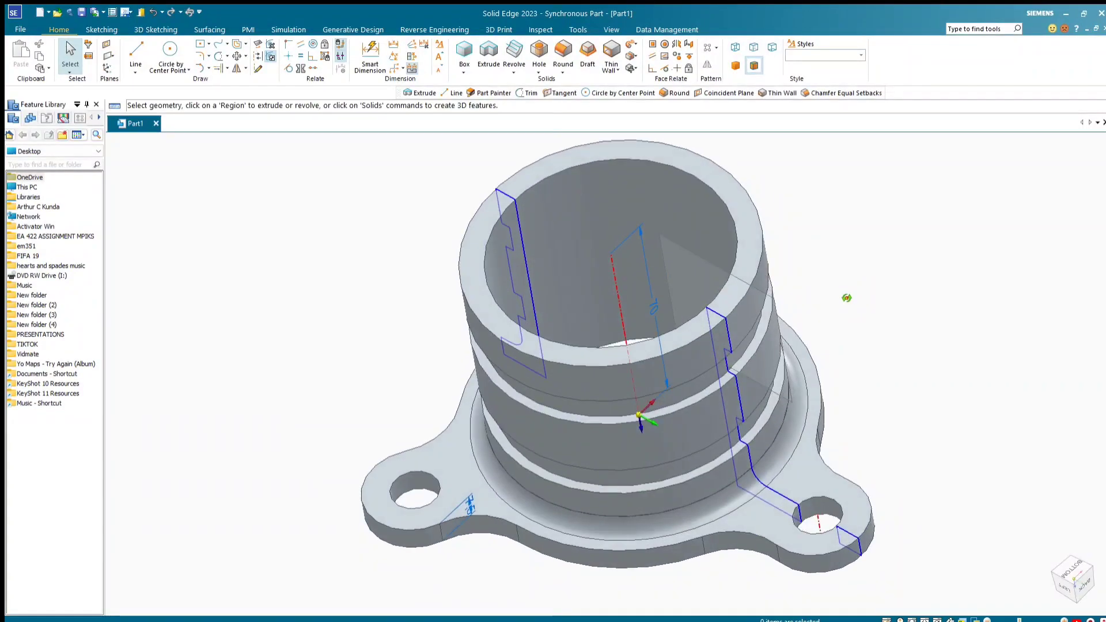
pyautogui.moveTo(869, 382); pyautogui.dragTo(842, 257, button='middle')
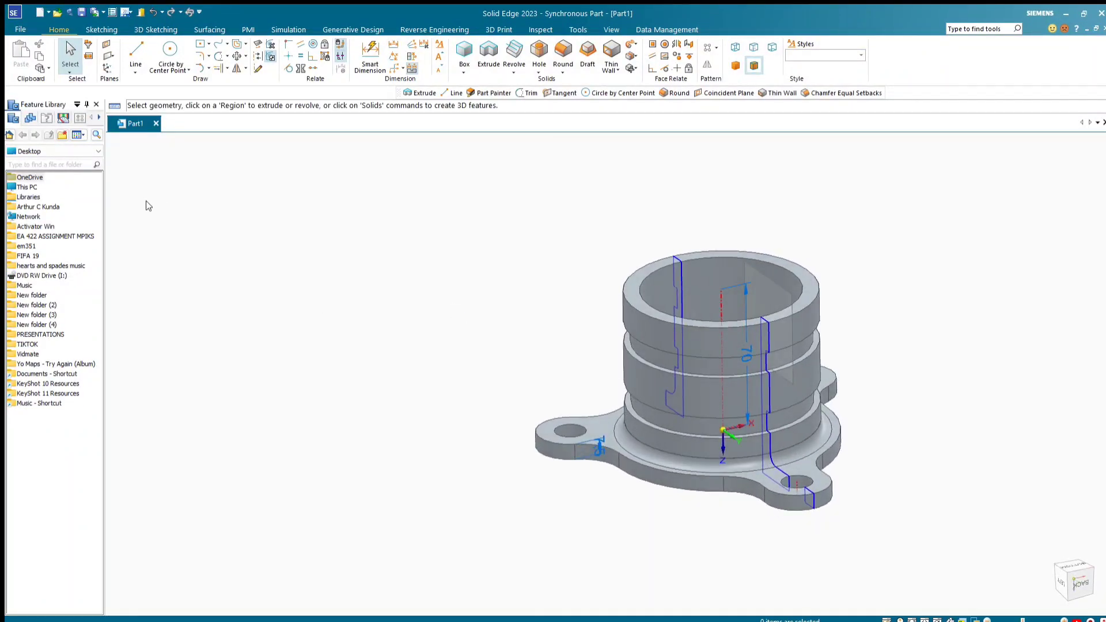
pyautogui.click(125, 154)
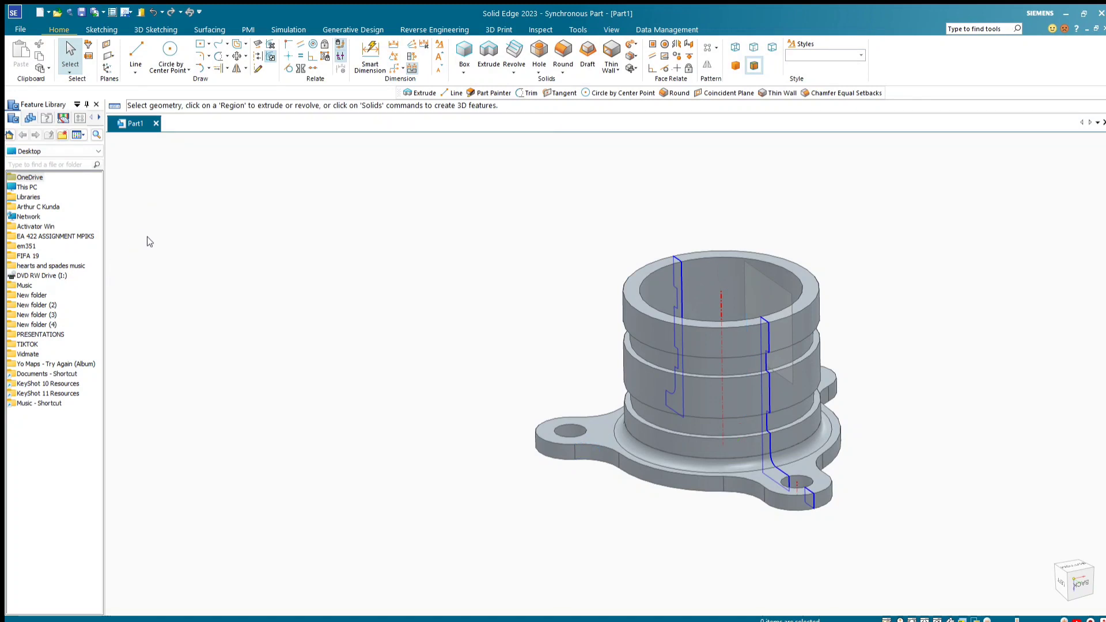
pyautogui.click(140, 221)
pyautogui.click(139, 287)
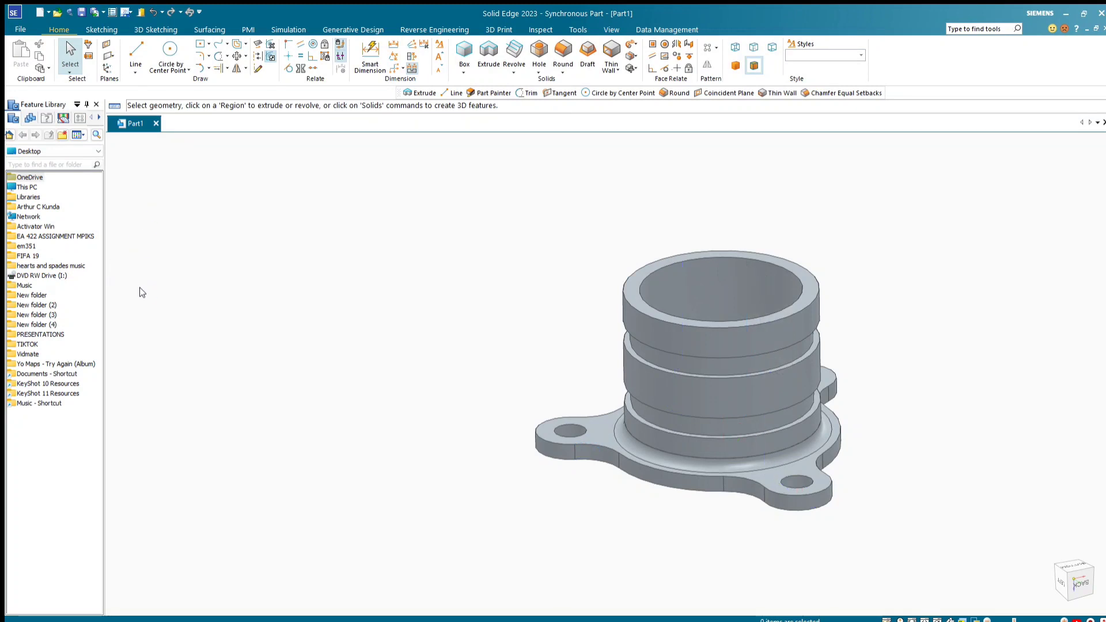
# Examine the grooved flange from the front, in isometric view and from several rotated angles
pyautogui.moveTo(893, 218); pyautogui.dragTo(370, 311, button='middle')
pyautogui.moveTo(891, 308)
pyautogui.mouseDown(button='middle')
pyautogui.moveTo(805, 392)
pyautogui.moveTo(822, 284)
pyautogui.moveTo(902, 293)
pyautogui.moveTo(893, 309)
pyautogui.mouseUp(button='middle')
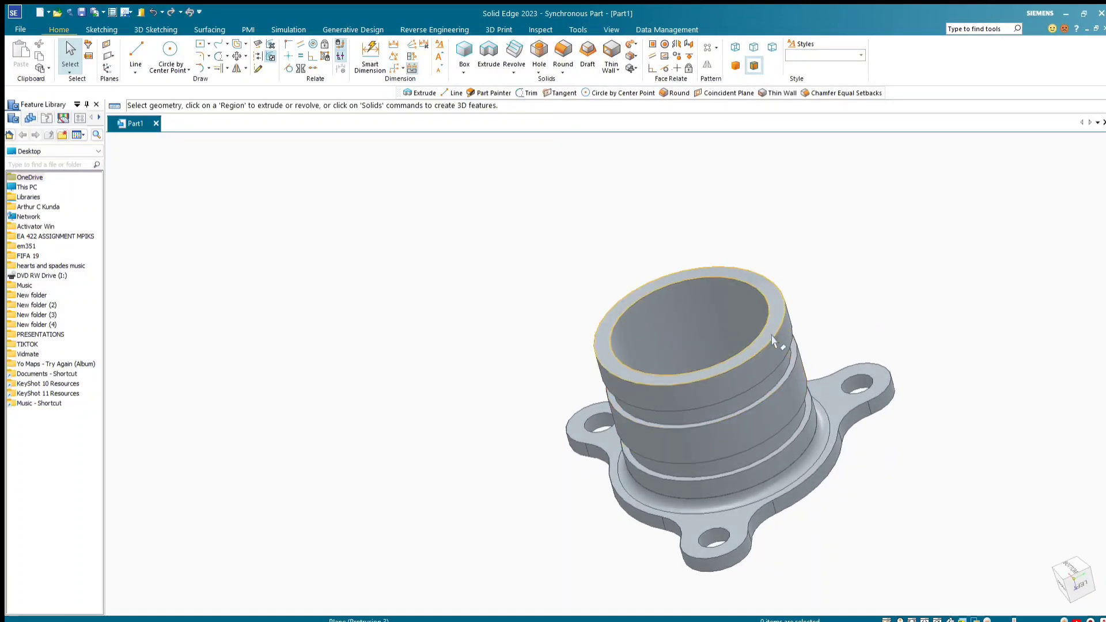
pyautogui.hotkey('ctrl', 'f')
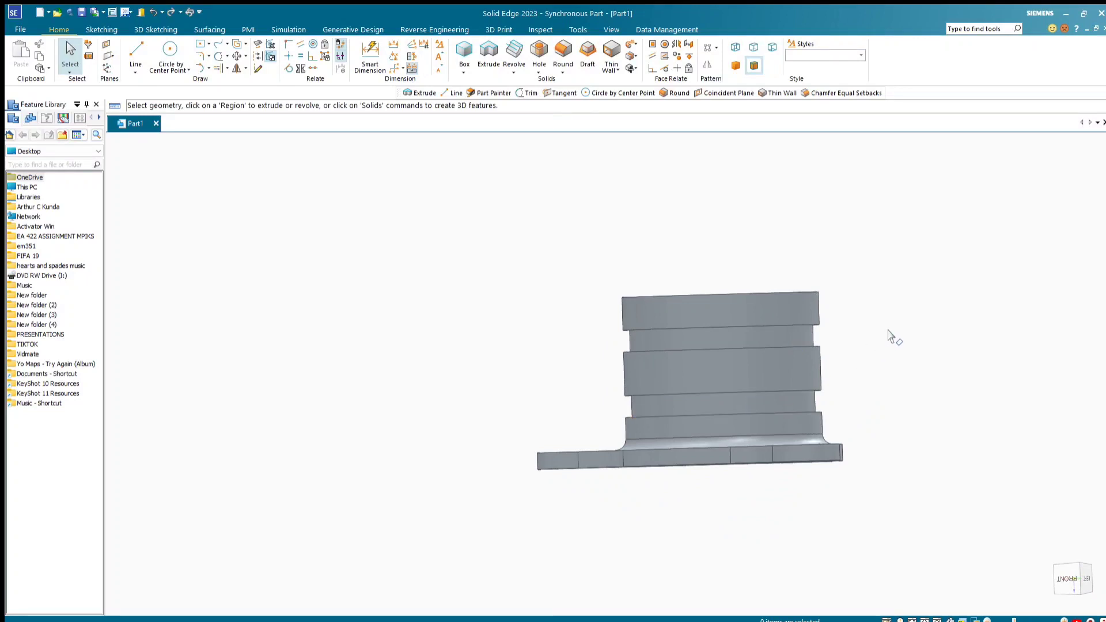
pyautogui.hotkey('ctrl', 'i')
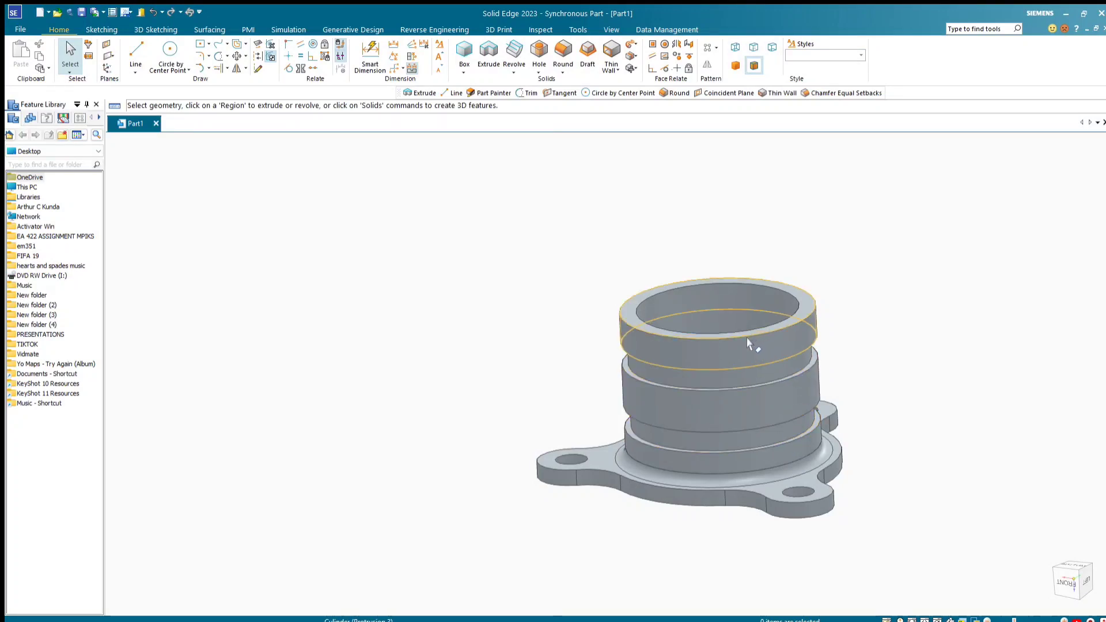
pyautogui.moveTo(847, 321); pyautogui.dragTo(763, 380, button='middle')
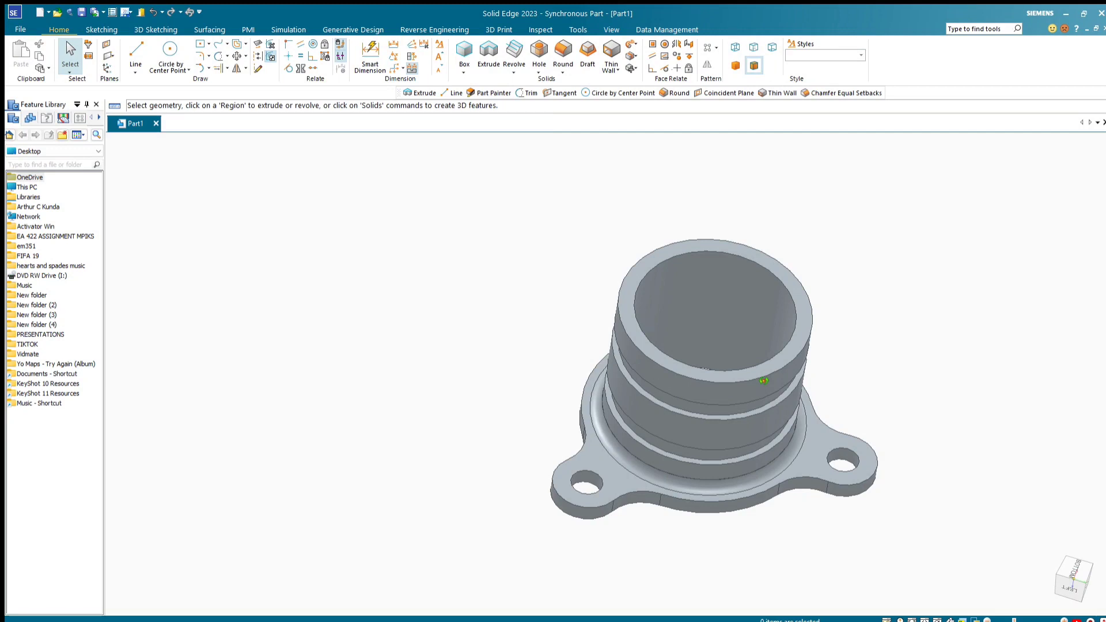
pyautogui.moveTo(763, 380); pyautogui.dragTo(403, 415, button='middle')
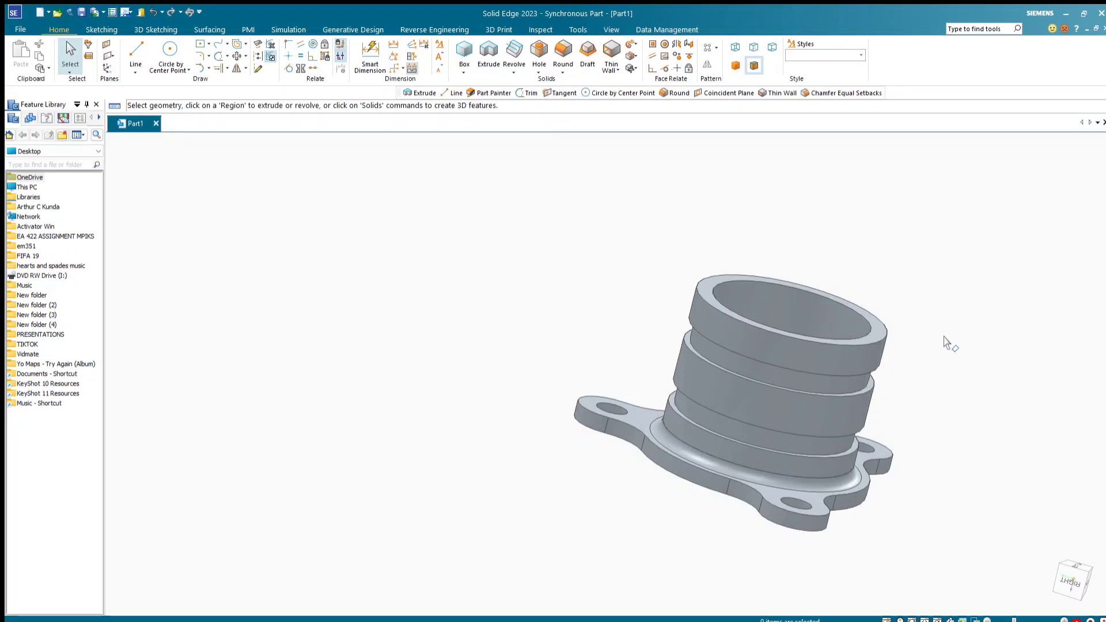
pyautogui.moveTo(945, 343); pyautogui.dragTo(1020, 202, button='middle')
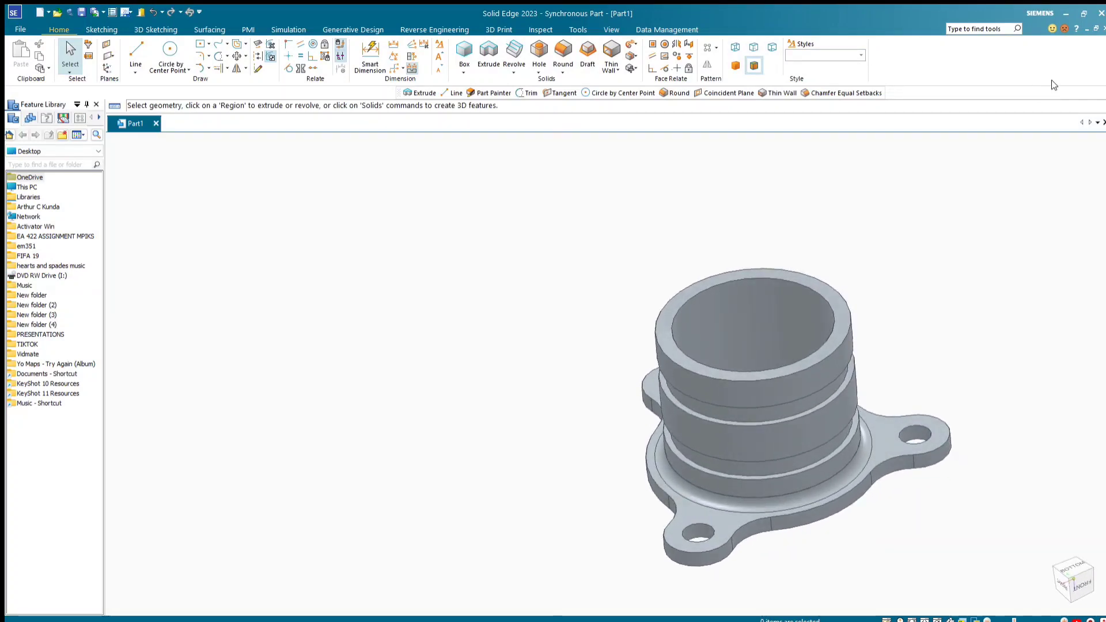